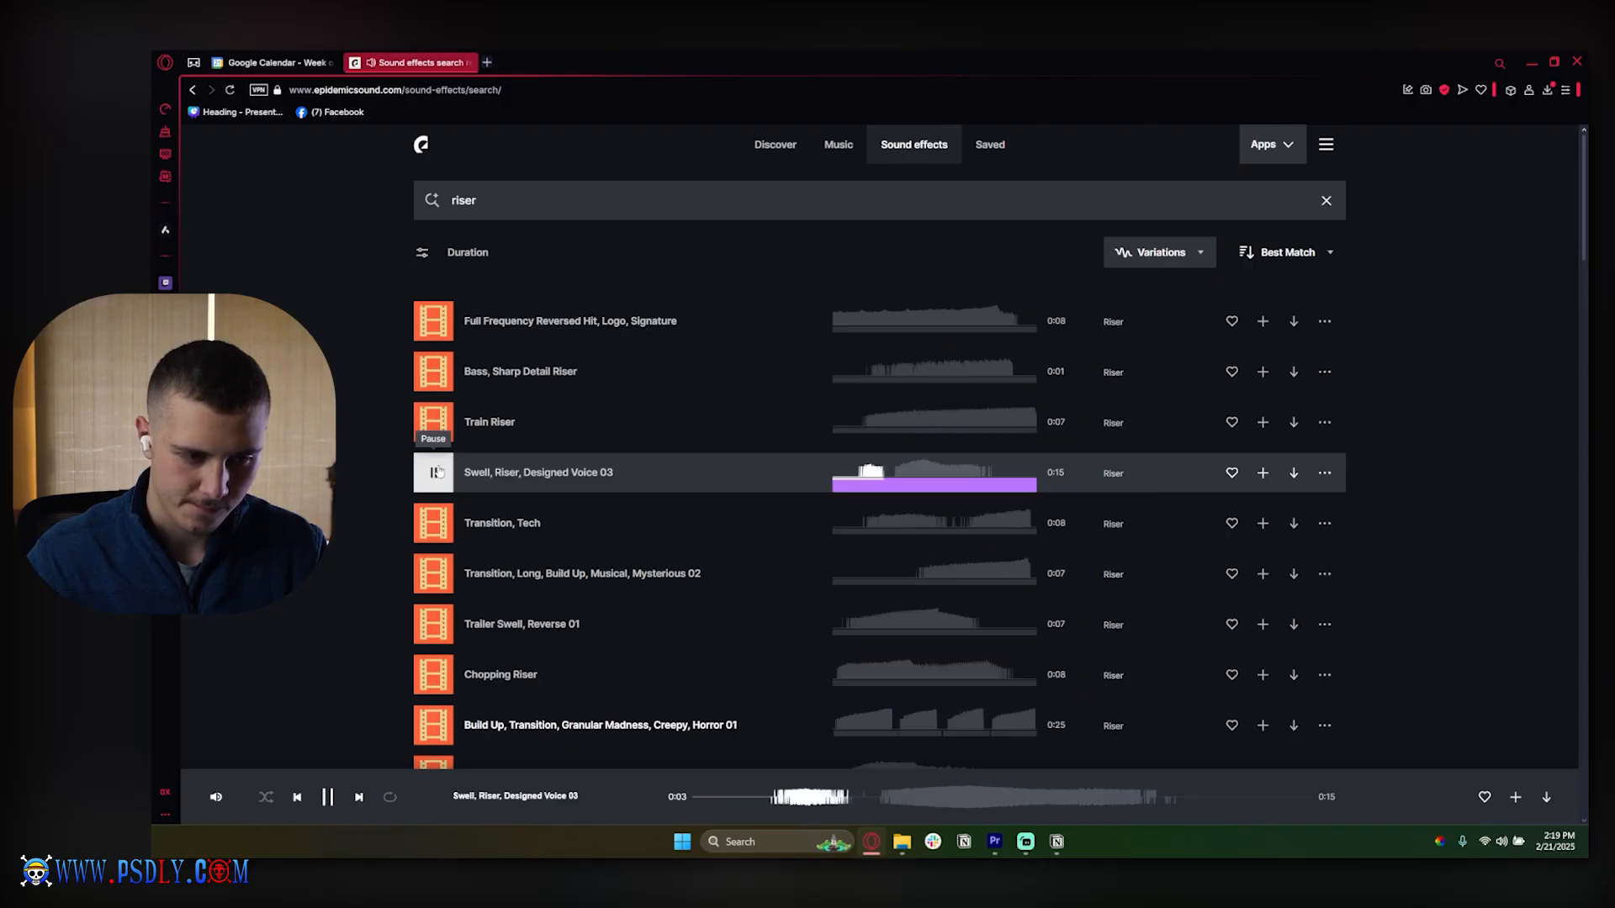
Preview the riser sounds "Transition, Tech" and "Full Frequency Reversed Hit, Logo, Signature"
left_click(435, 524)
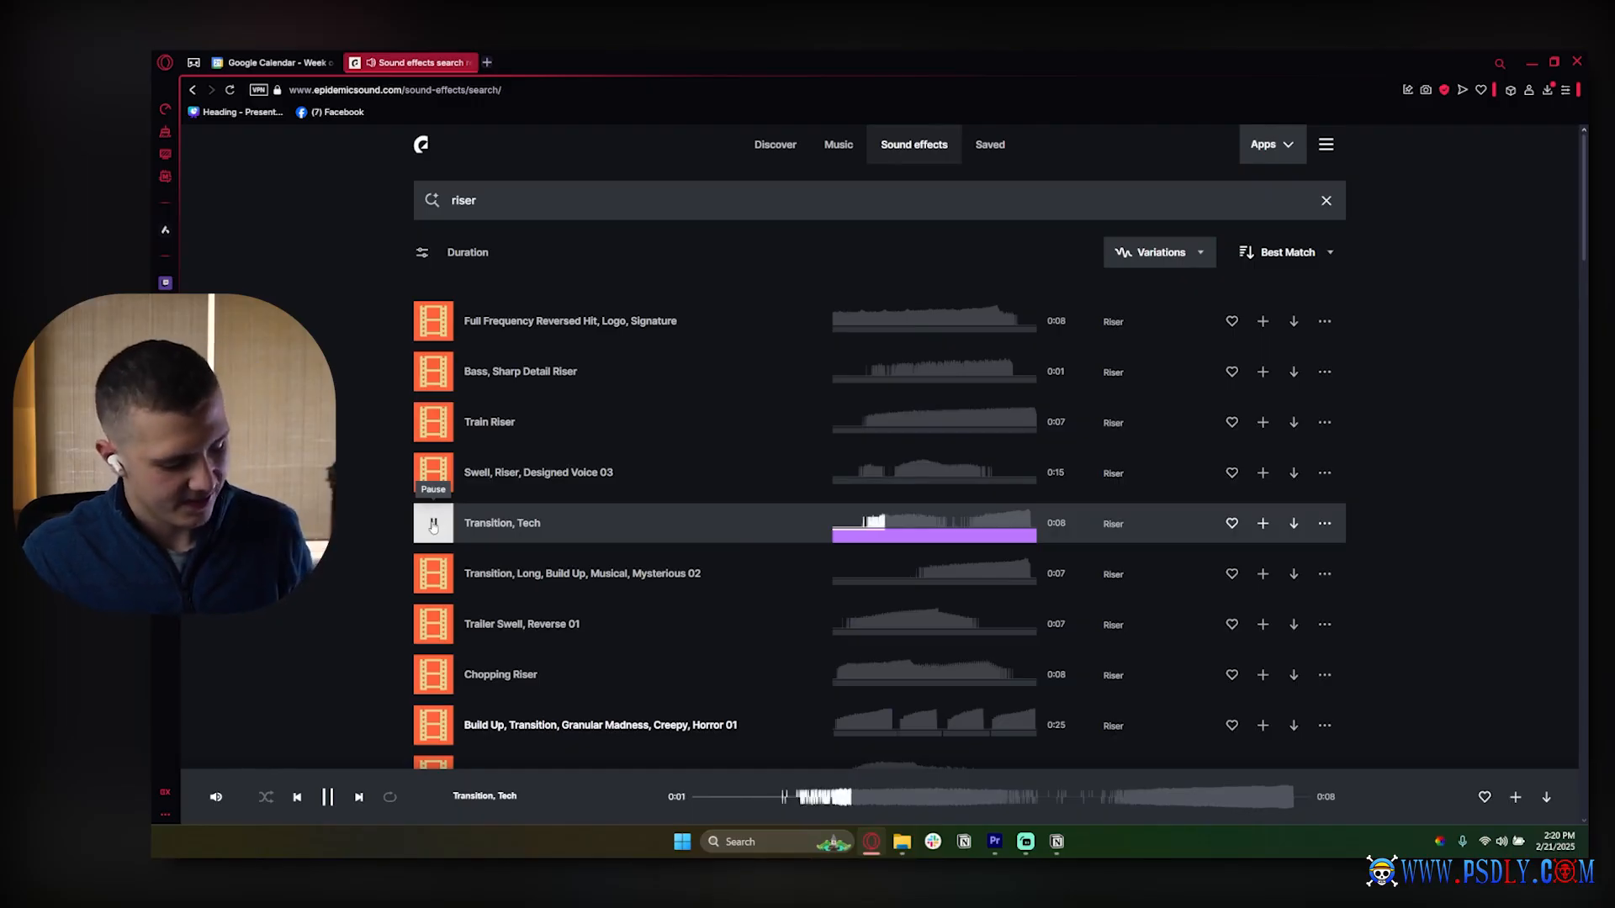
left_click(433, 525)
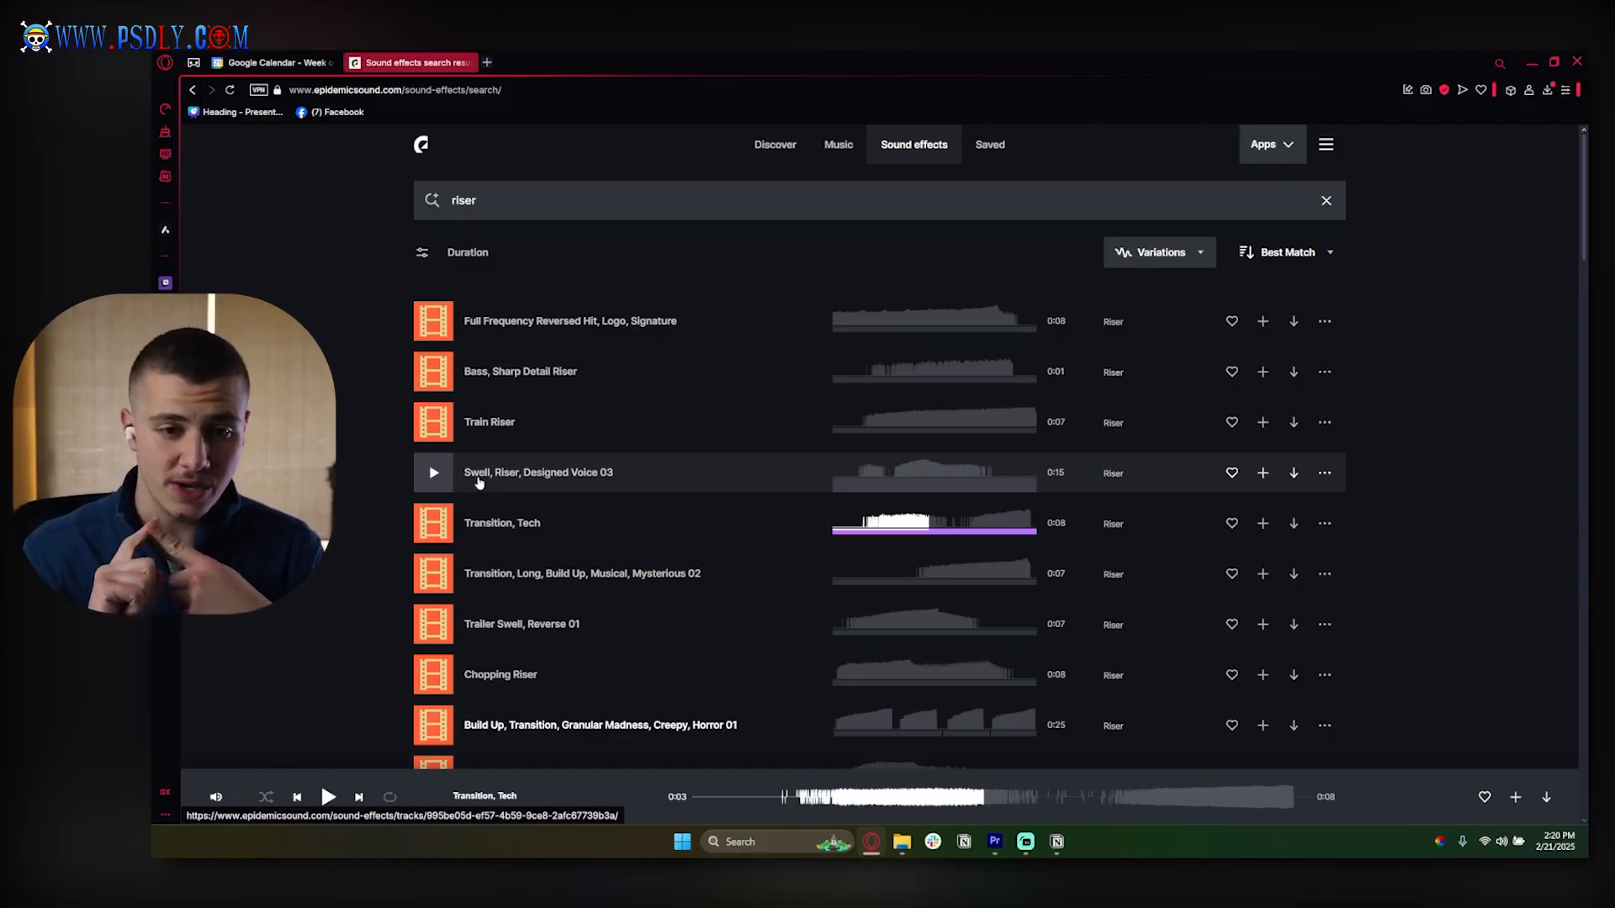
left_click(431, 323)
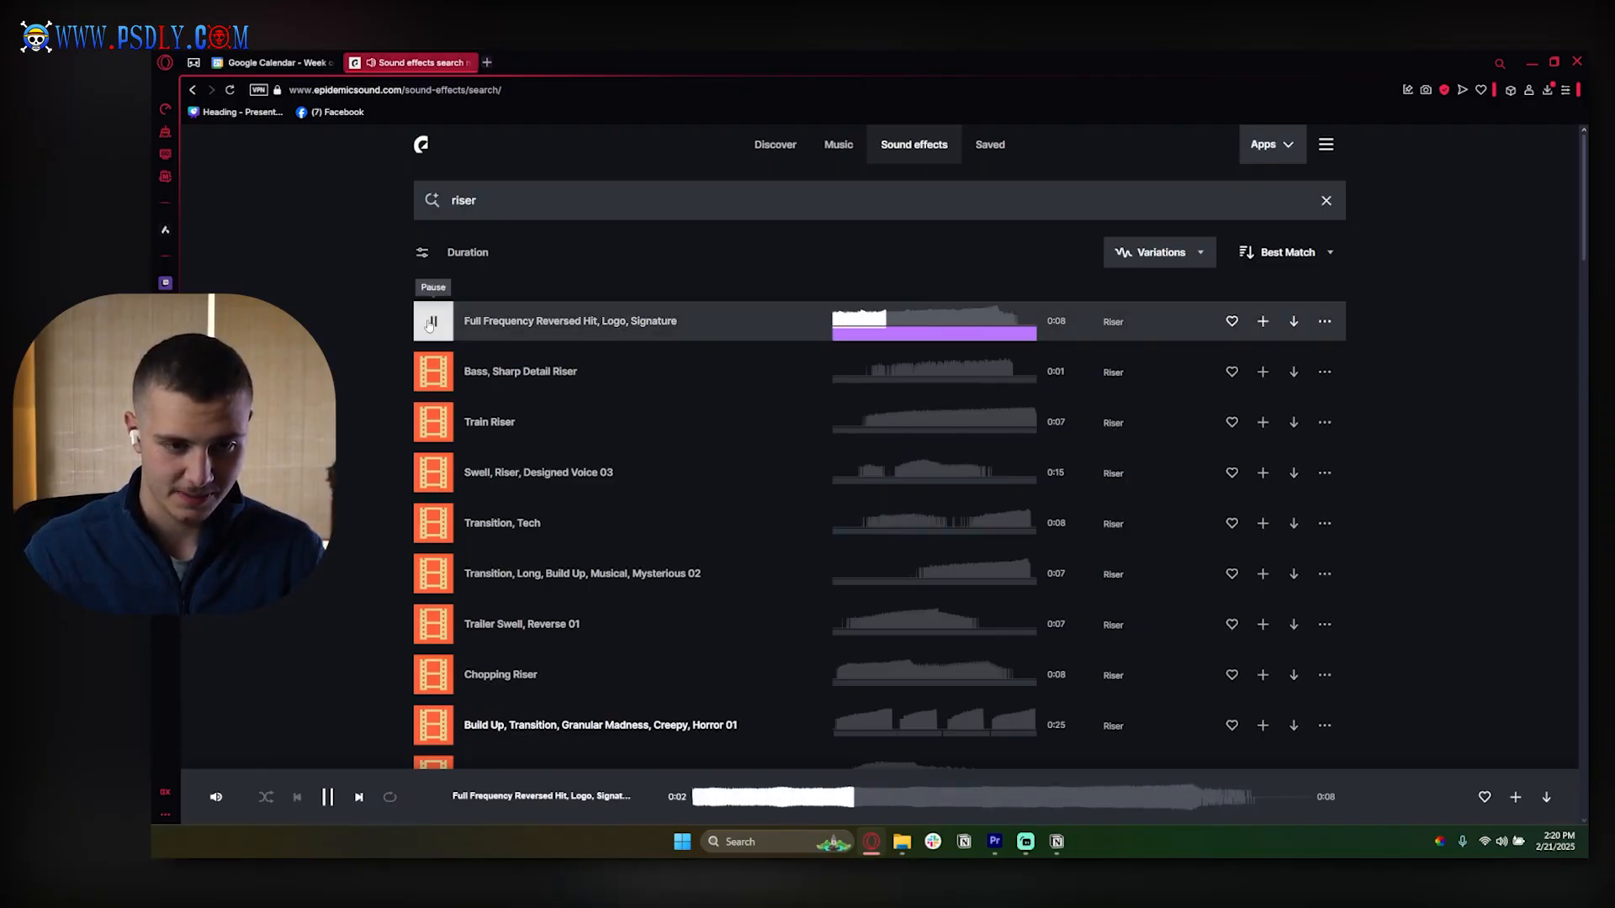
left_click(431, 323)
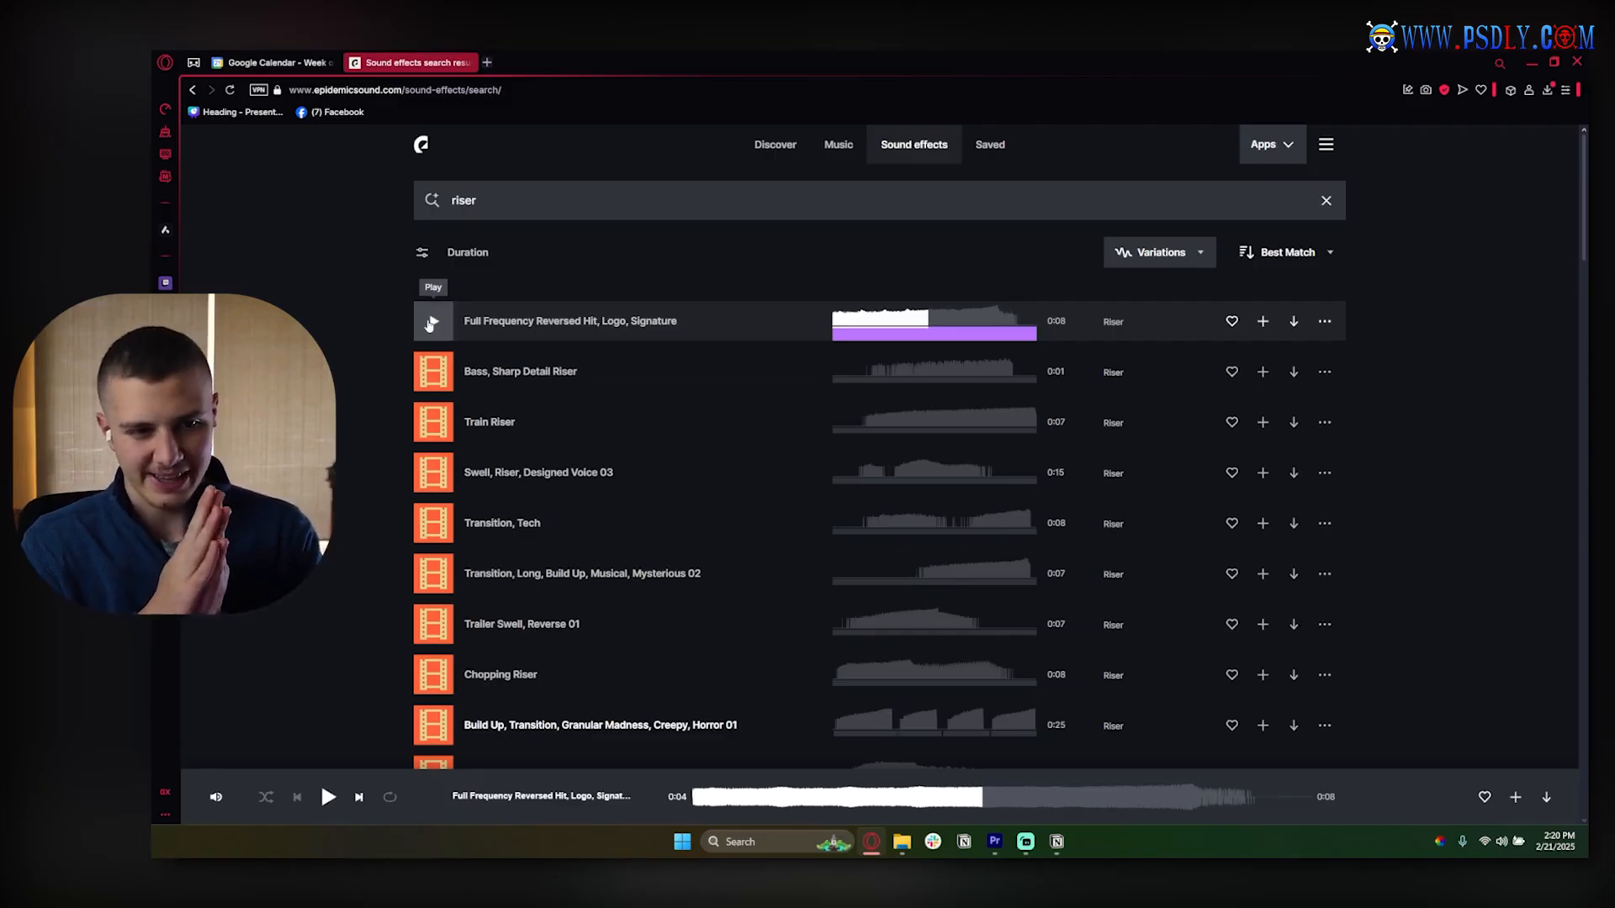
Preview the "Build Up, Transition, Granular Madness, Creepy, Horror 01" riser and dismiss the team meeting reminder
scroll(456, 467, "down", 2)
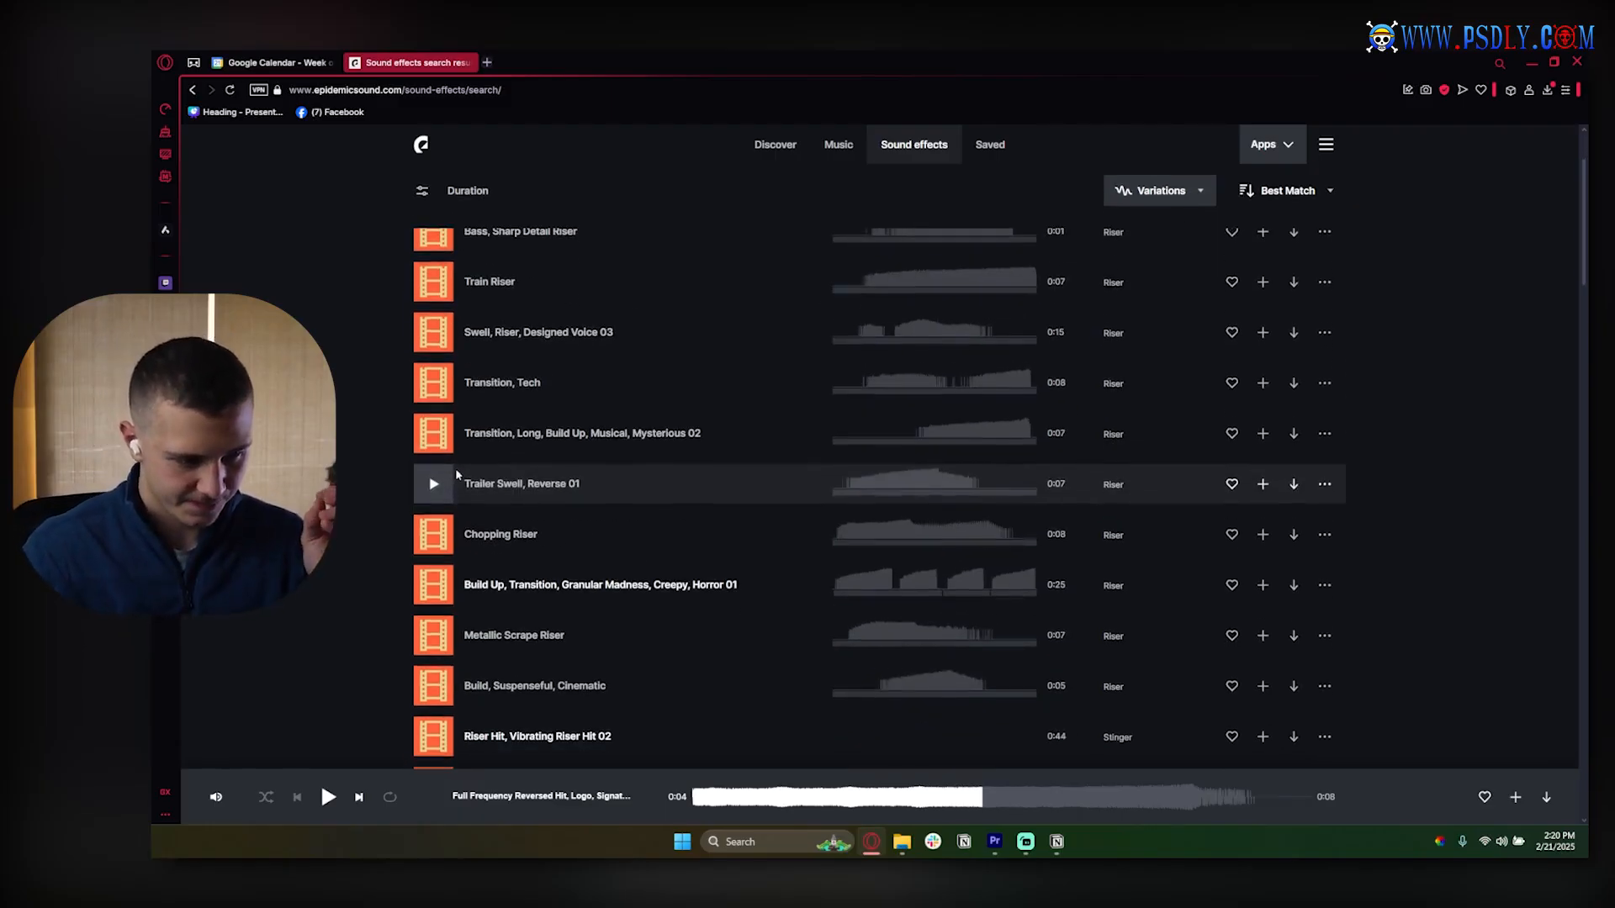
scroll(439, 497, "down", 1)
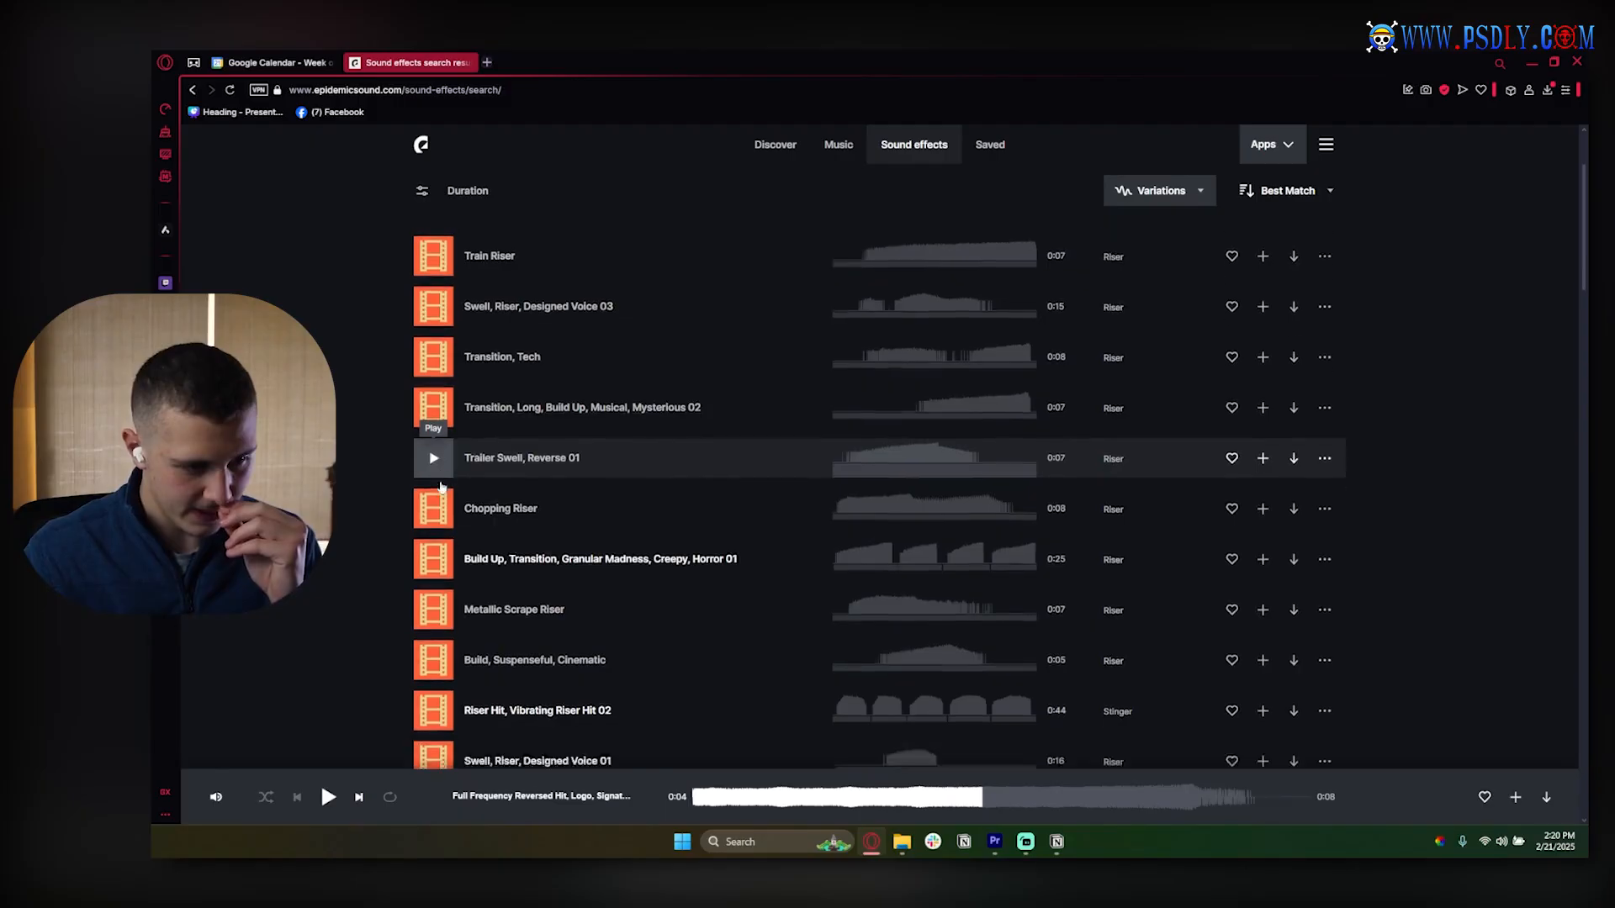
left_click(435, 516)
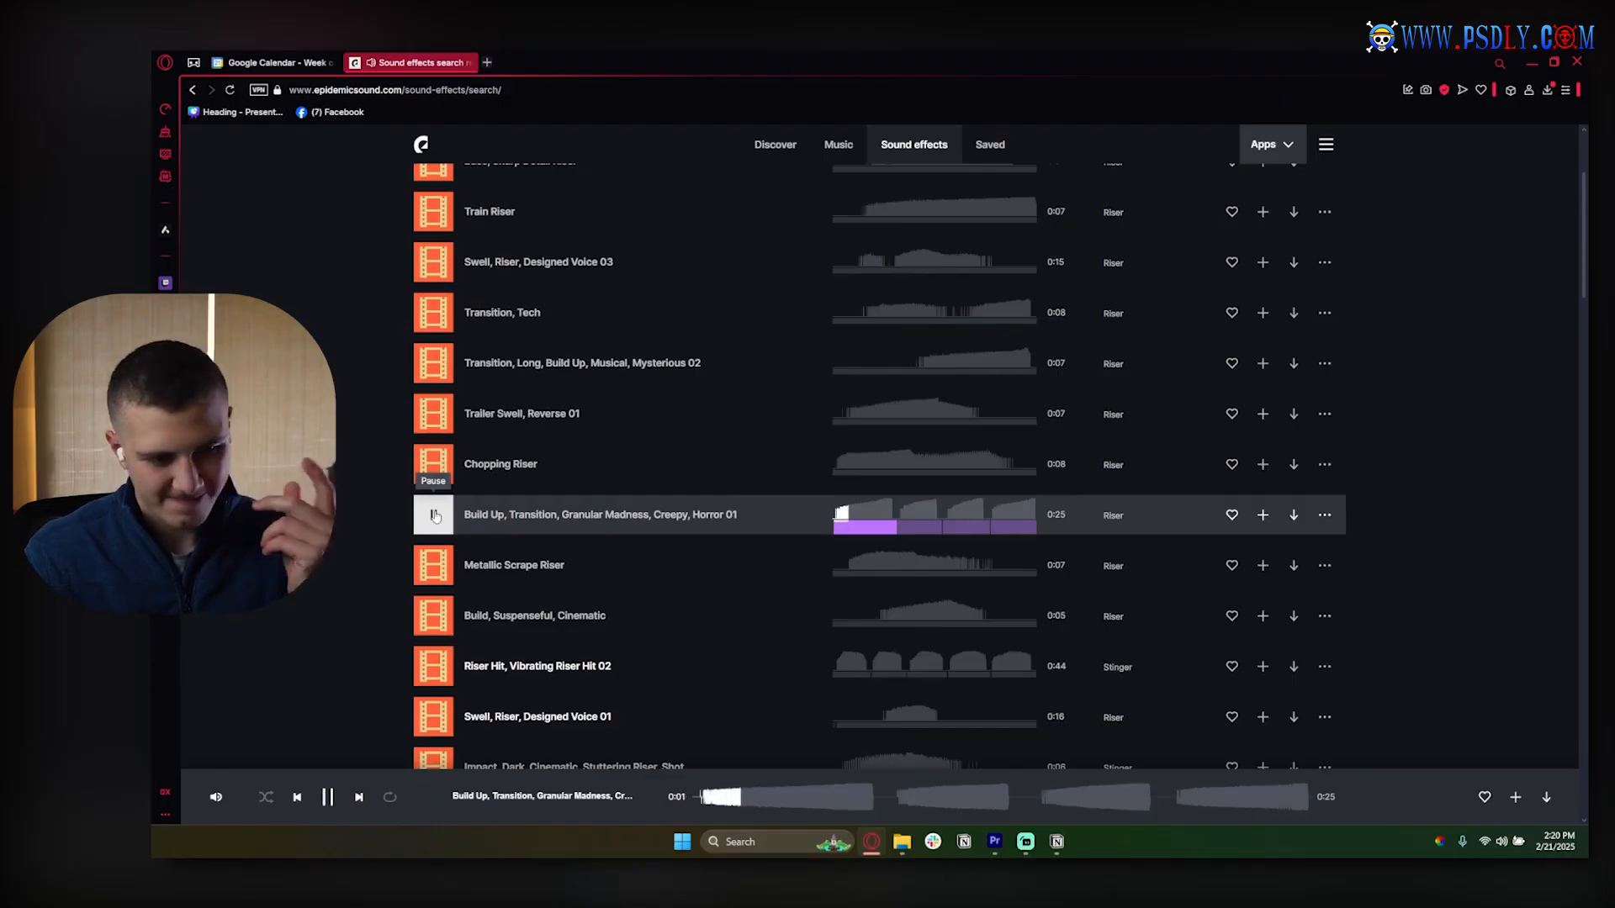
left_click(435, 515)
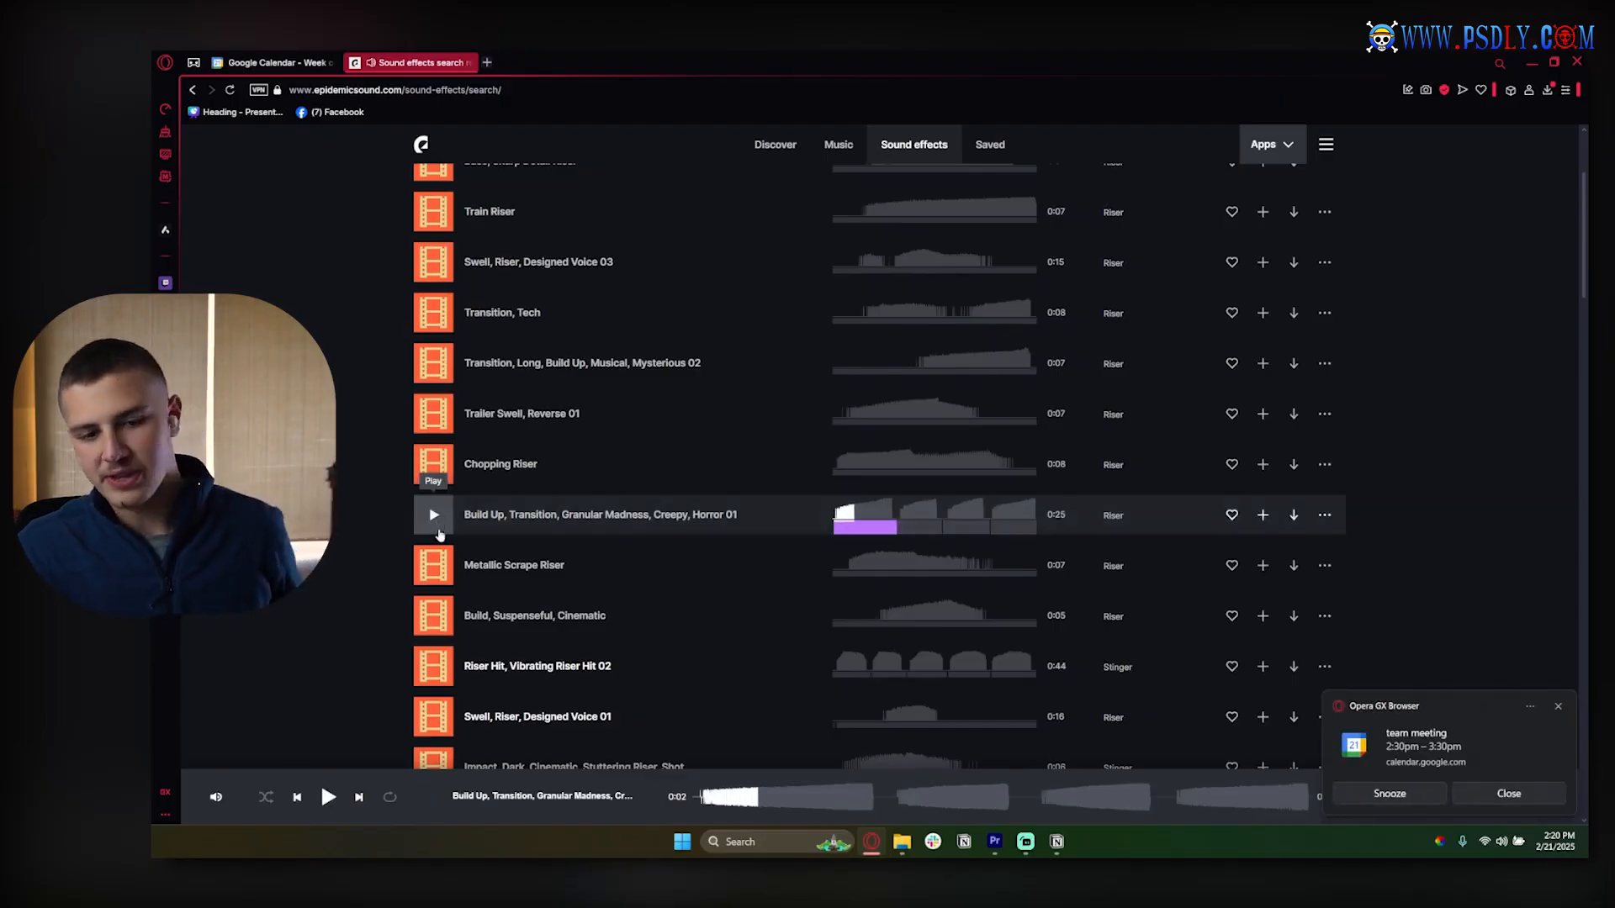
left_click(1556, 706)
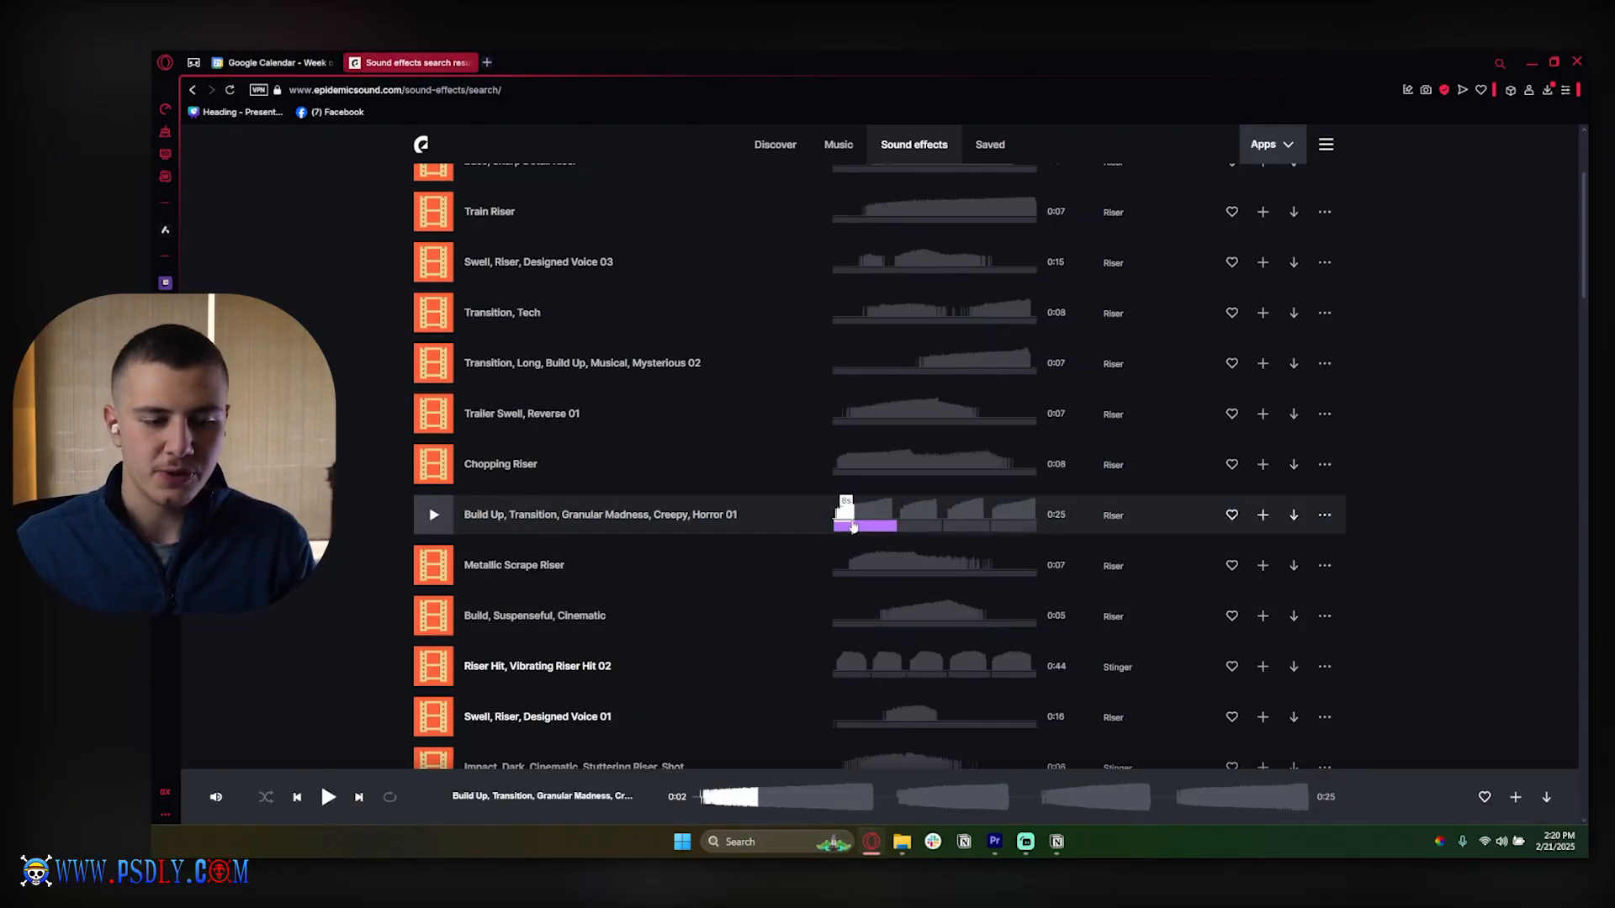
Preview the "Bass, Sharp Detail Riser" sound effect and start downloading it
scroll(846, 511, "up", 3)
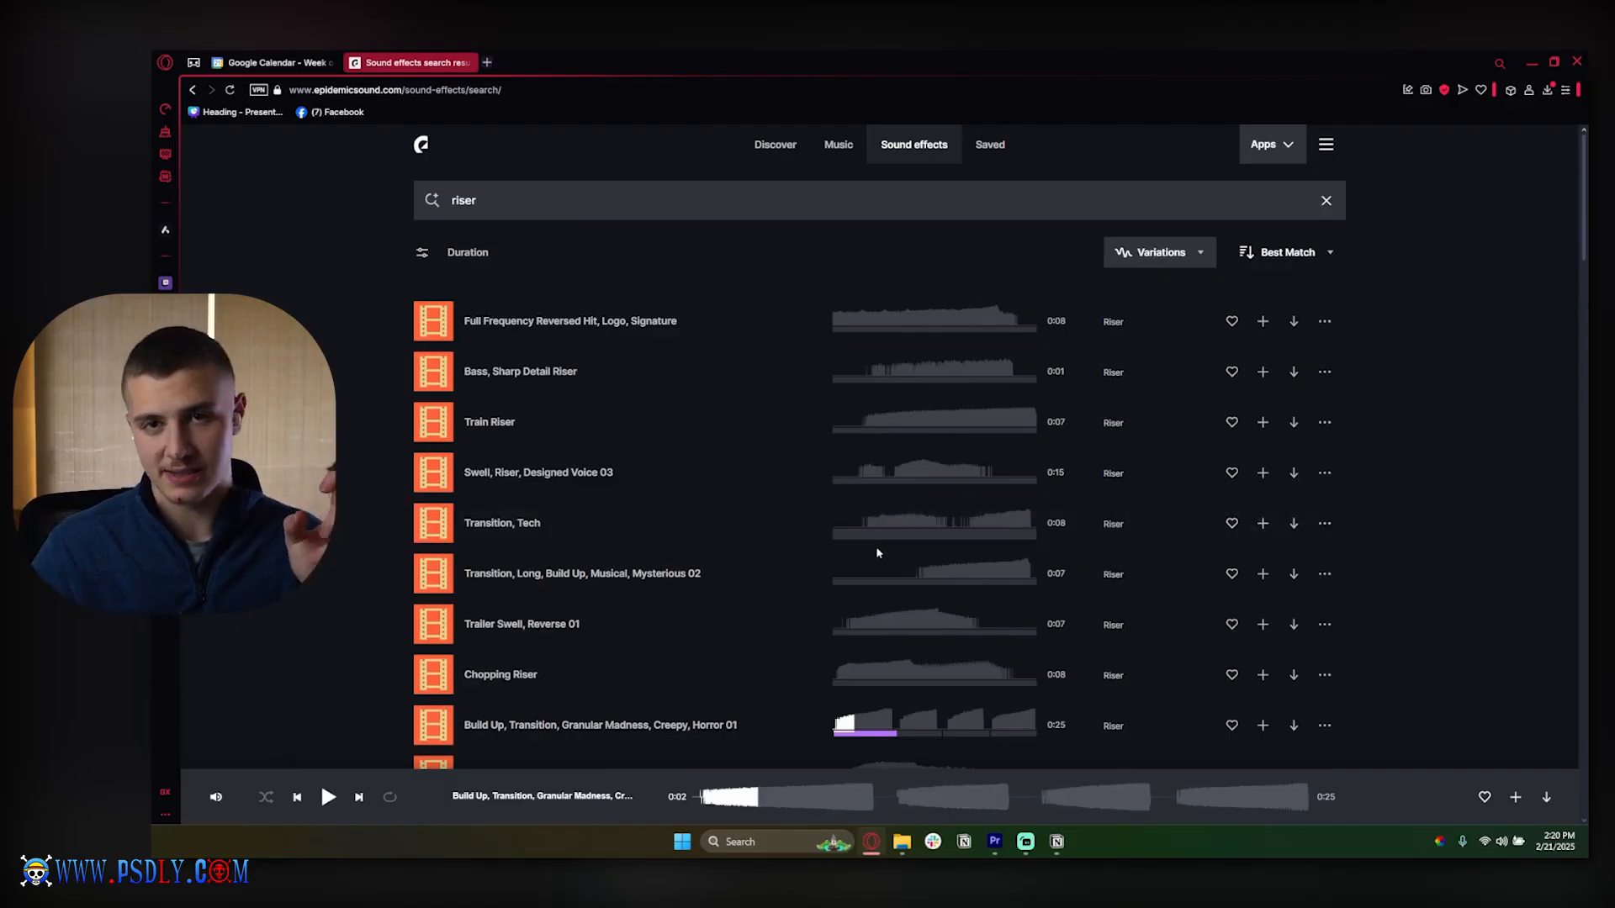
left_click(435, 374)
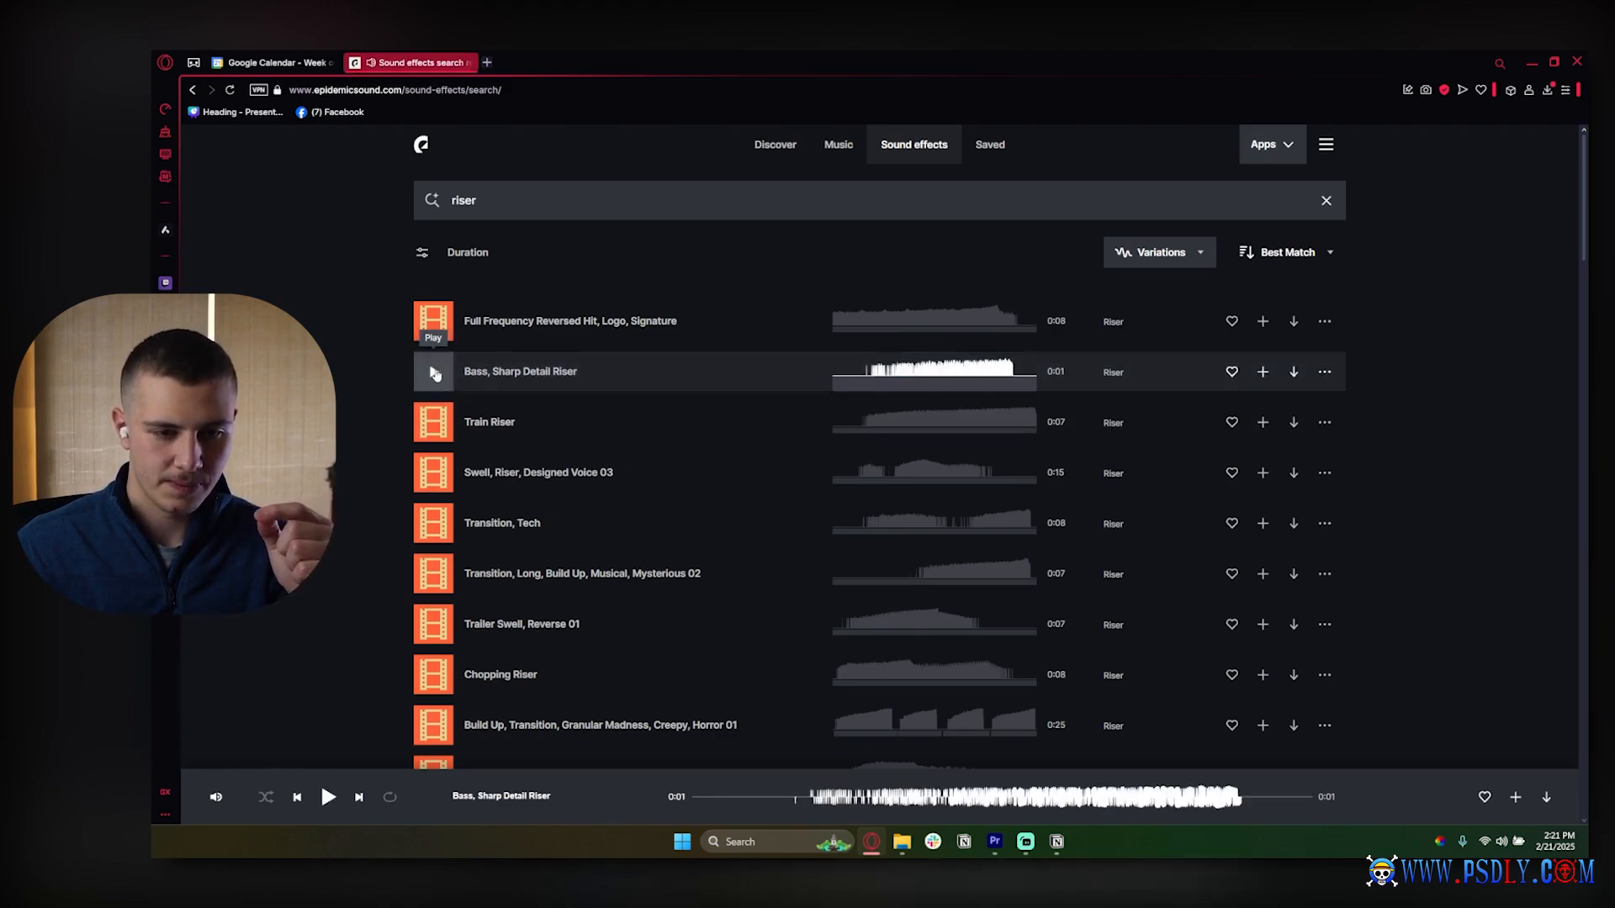
left_click(435, 374)
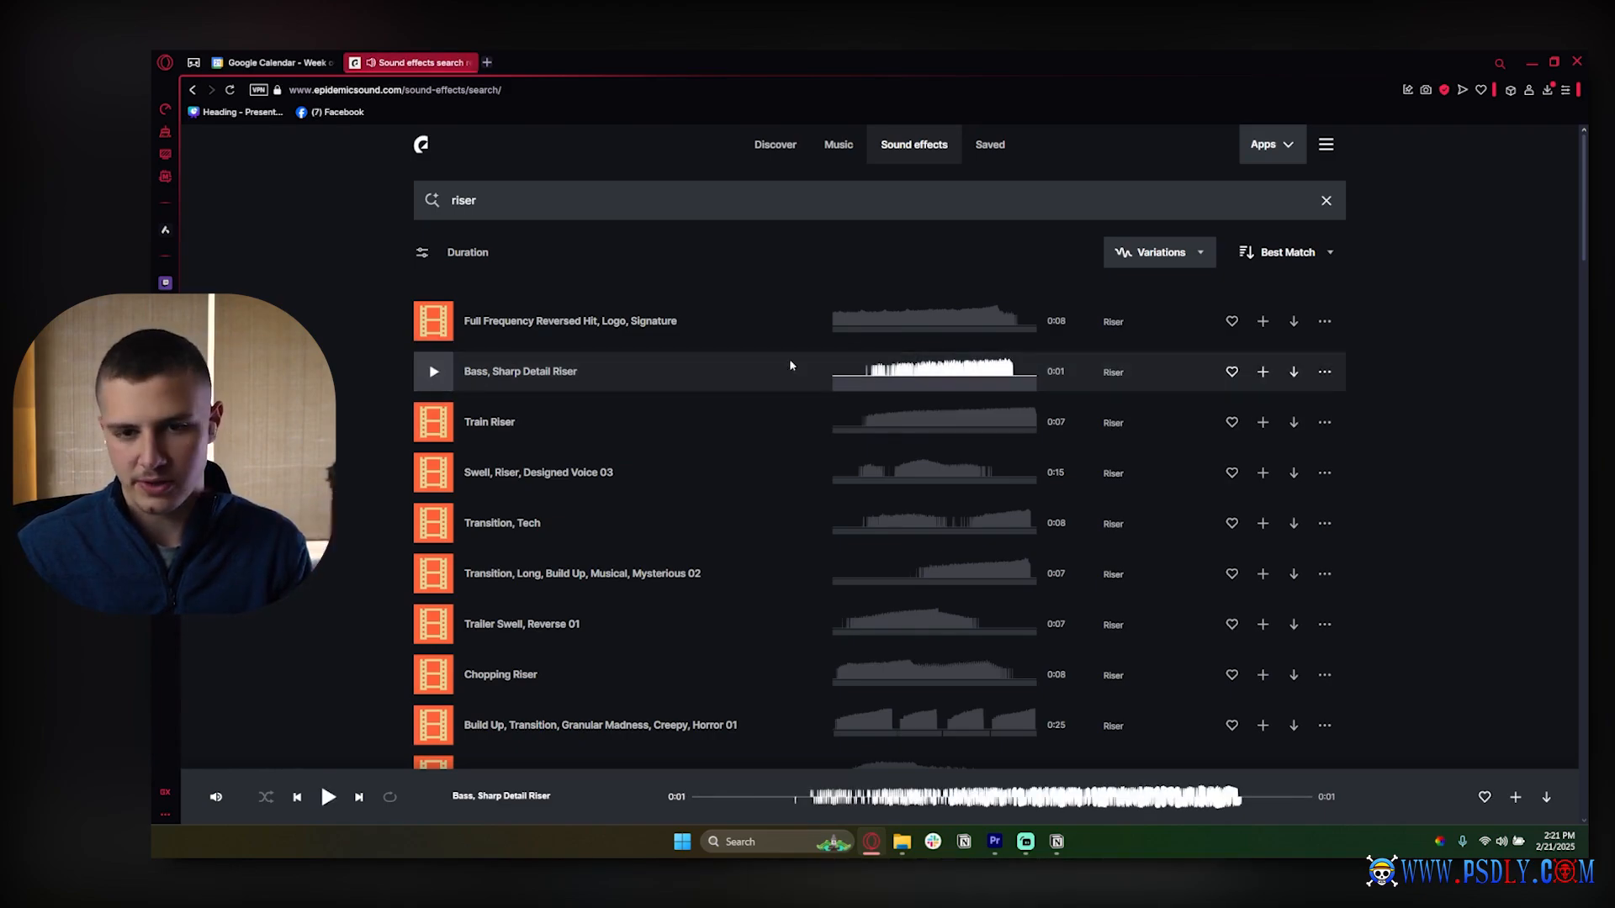
left_click(1294, 372)
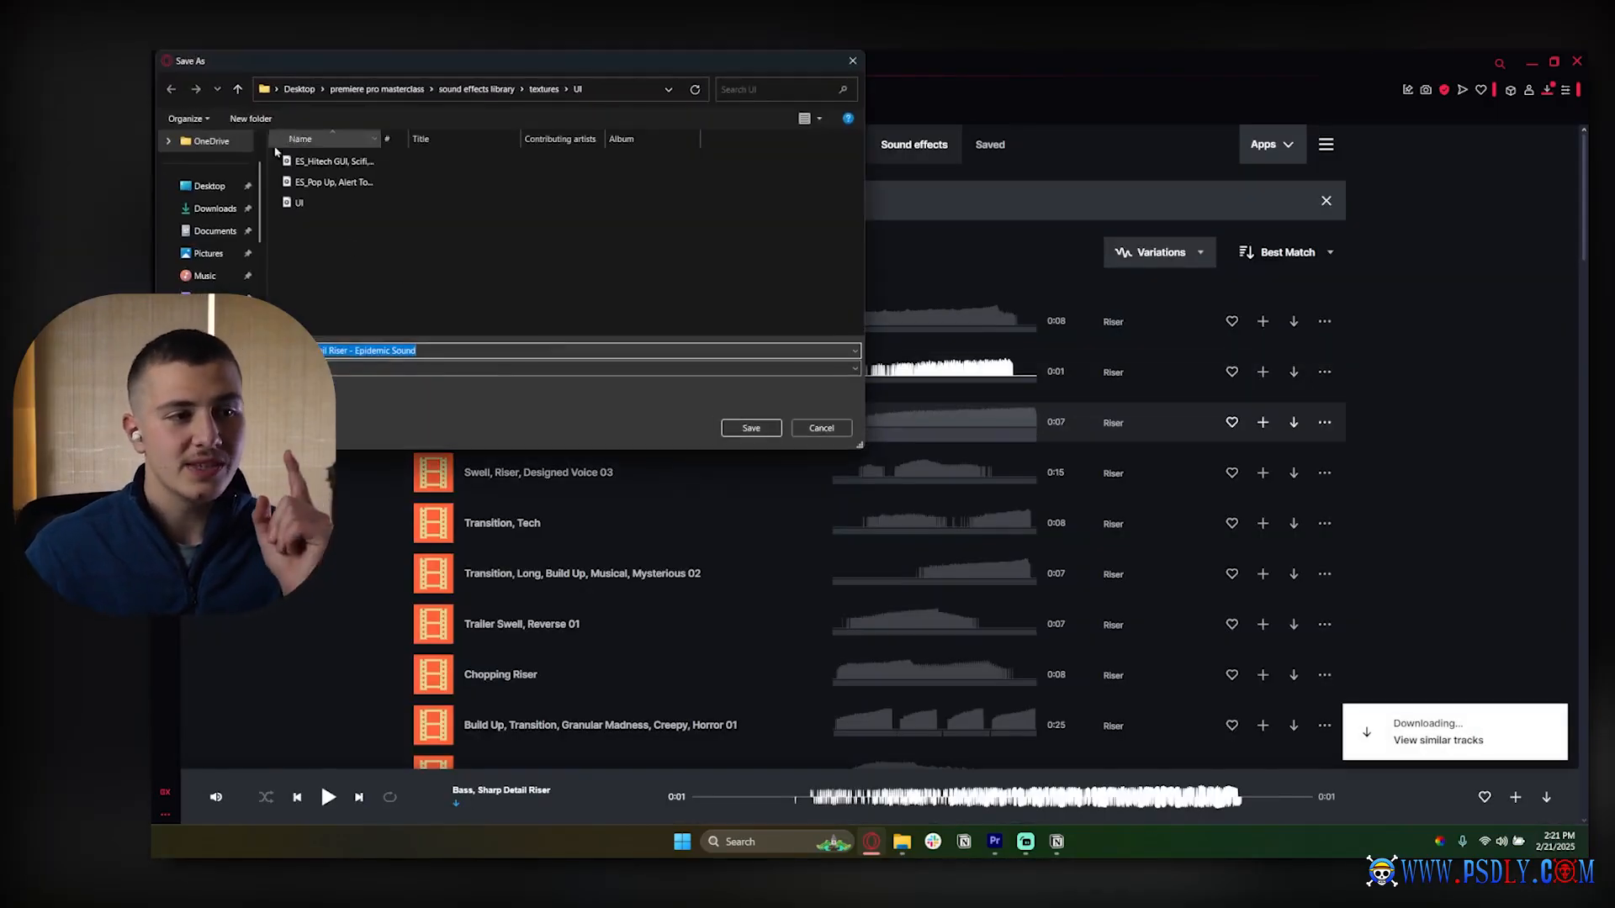
Go up to the textures folder in the save dialog and create a new folder there
left_click(544, 89)
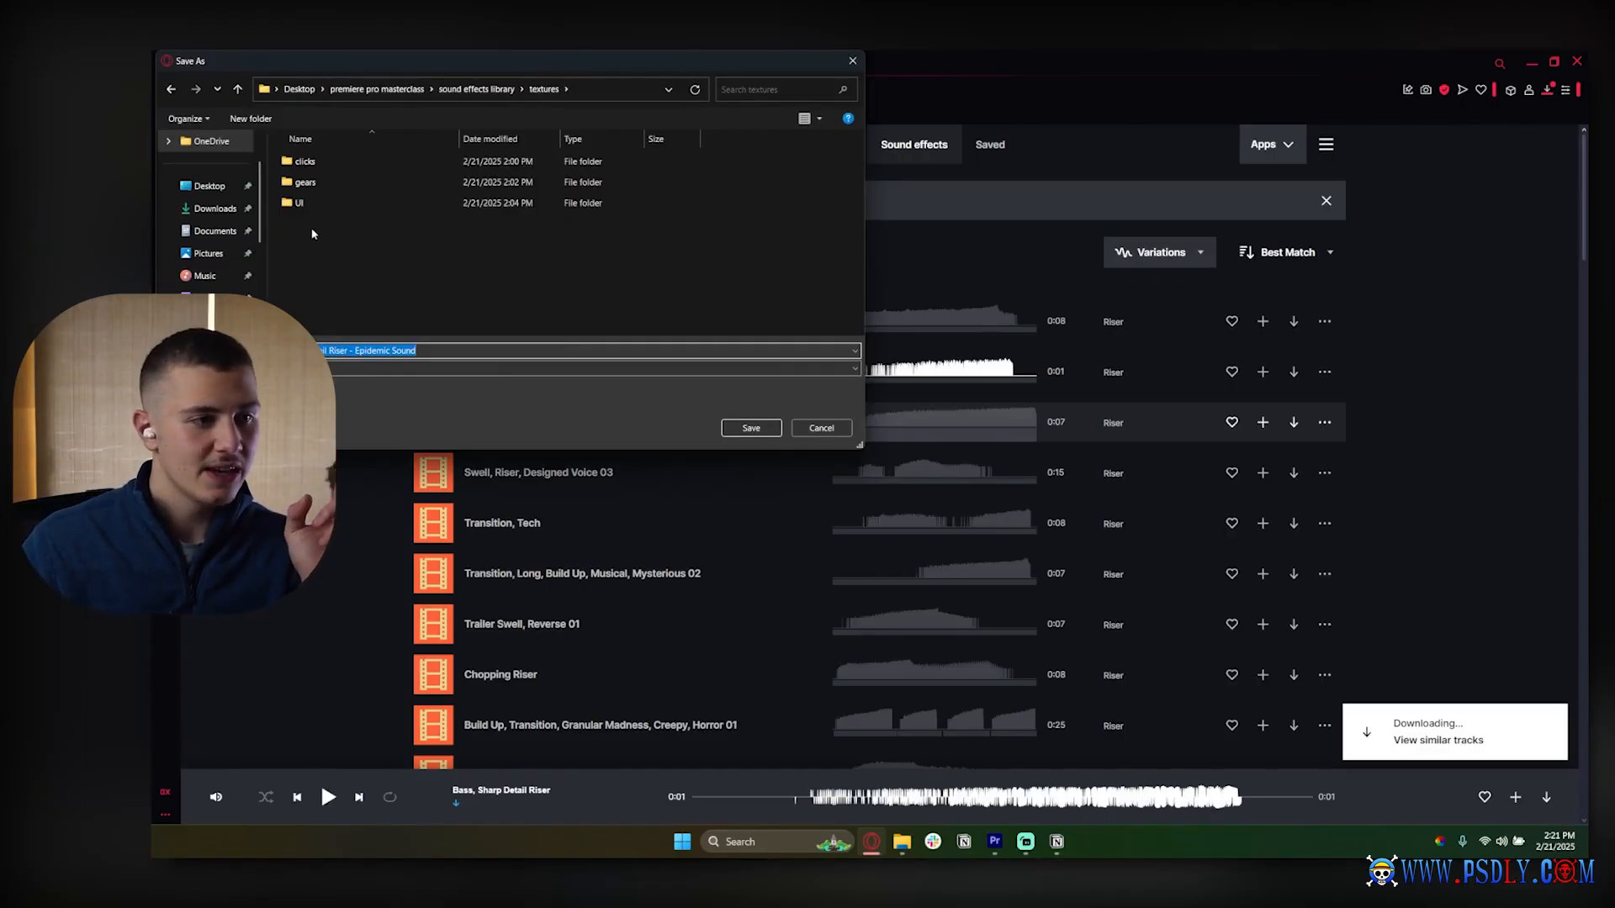
right_click(312, 234)
left_click(294, 262)
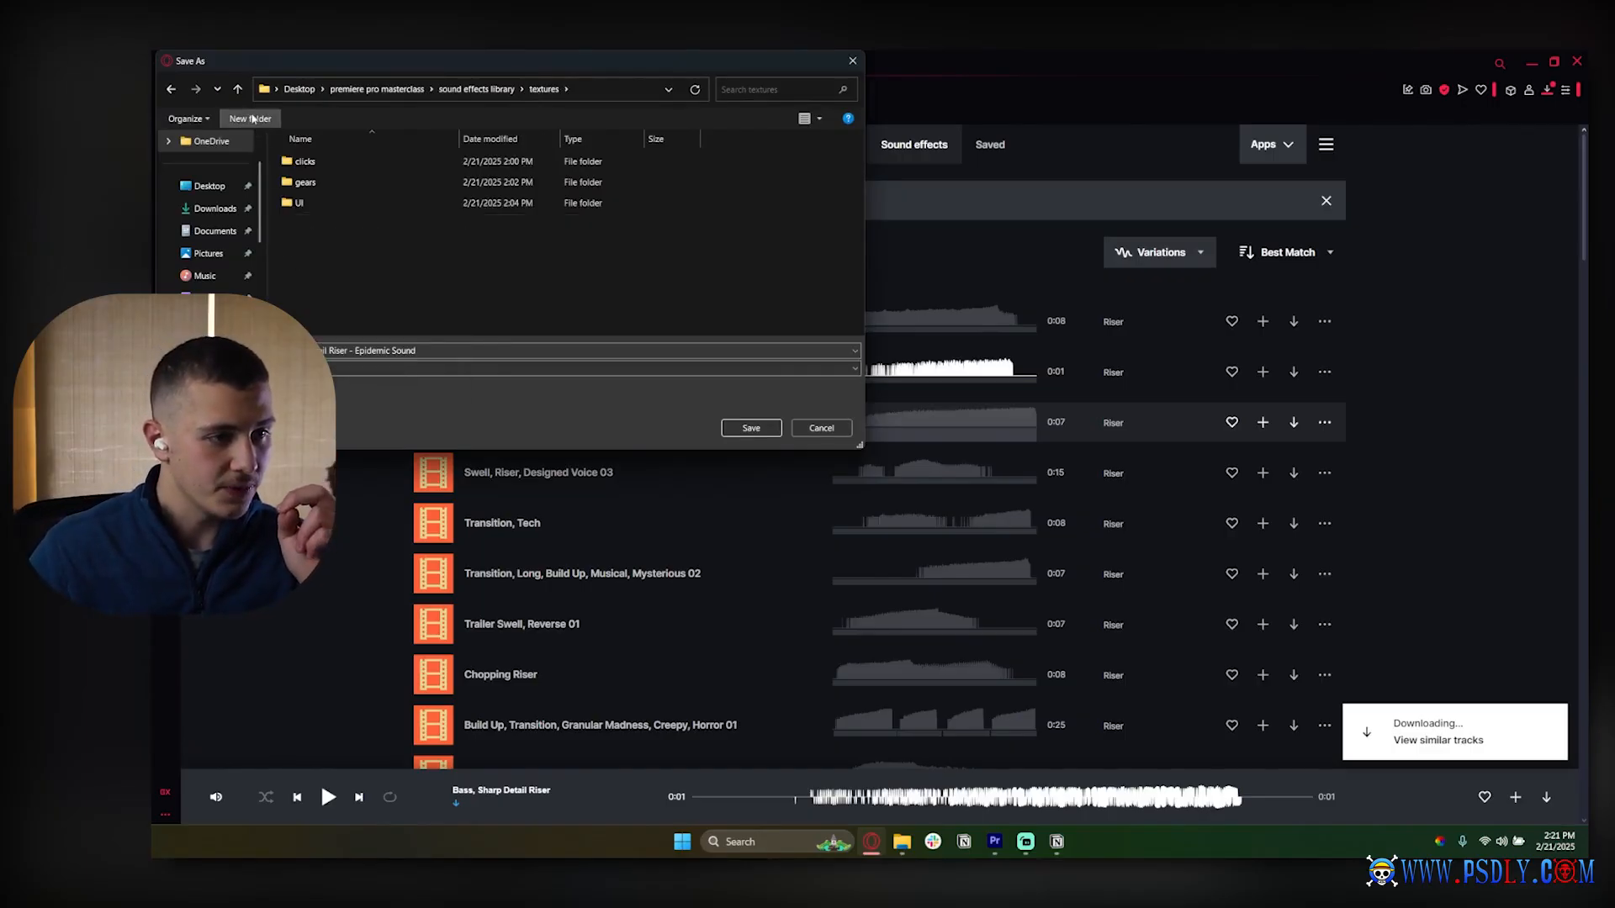
left_click(253, 119)
left_click(298, 254)
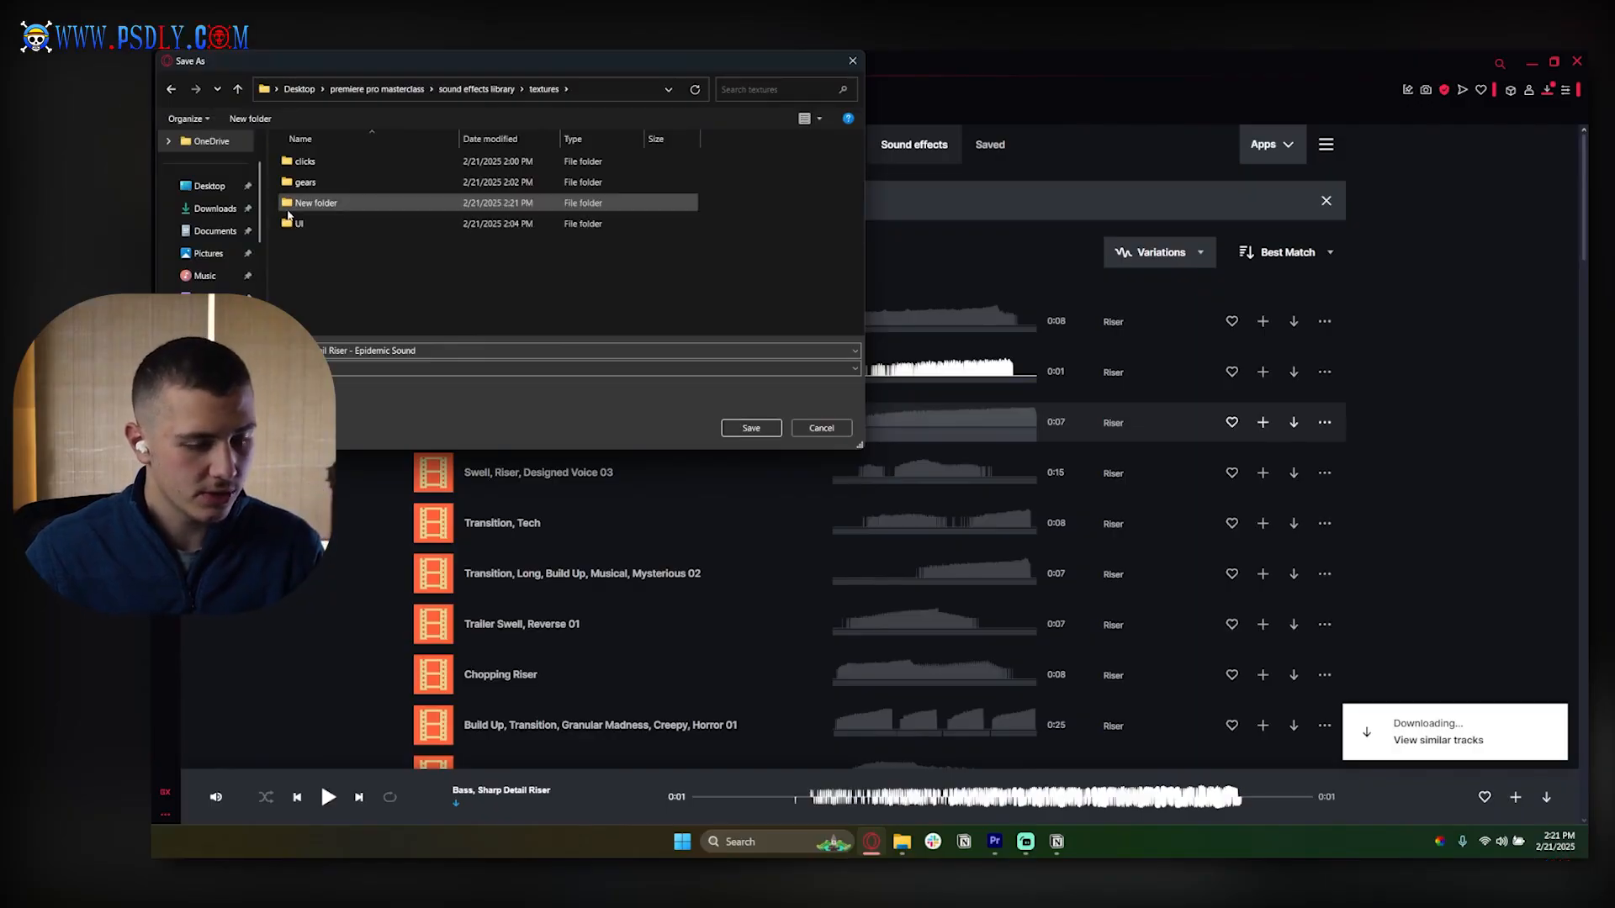
Create a folder named "risers and hits" in the sound effects library folder and save the bass riser in it
left_click(477, 89)
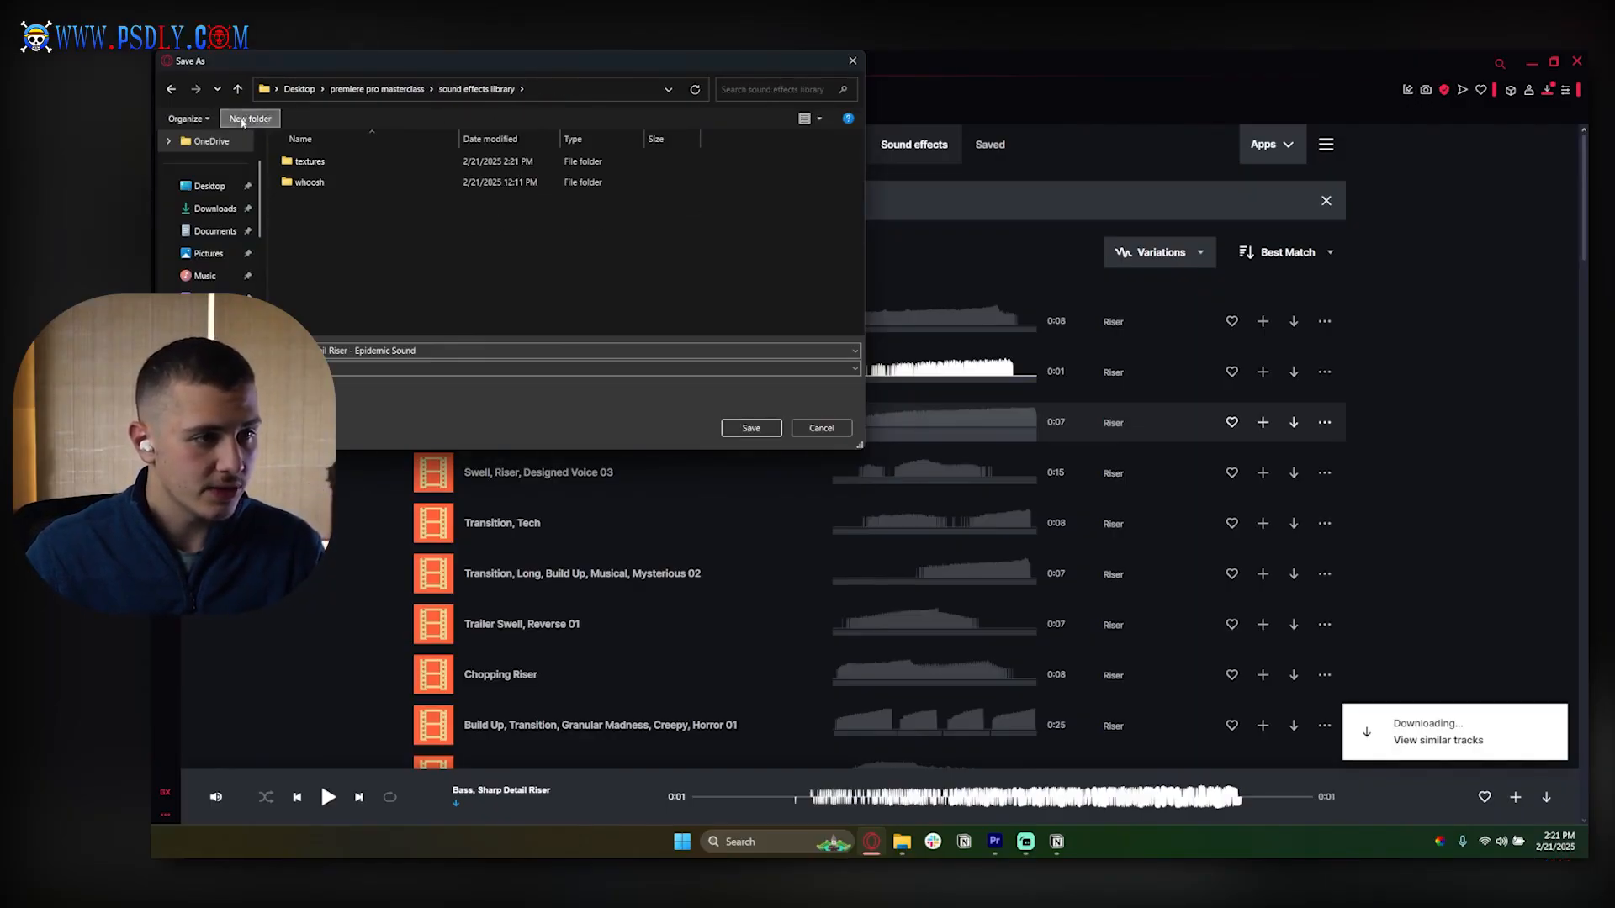
left_click(243, 122)
type("emo")
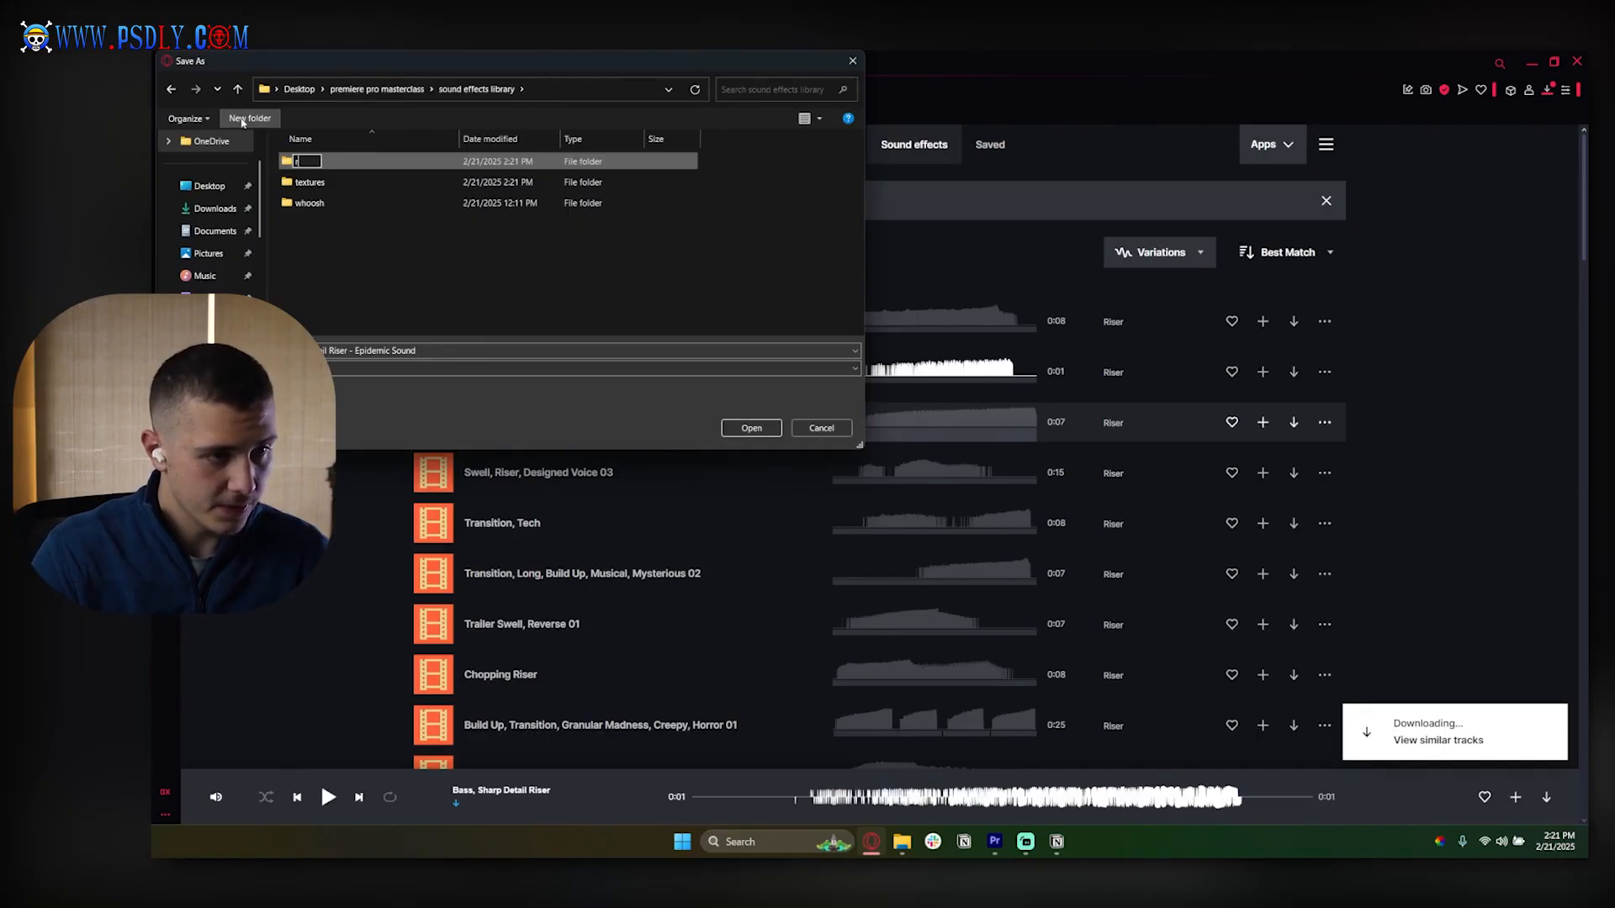
type("s")
key("Return")
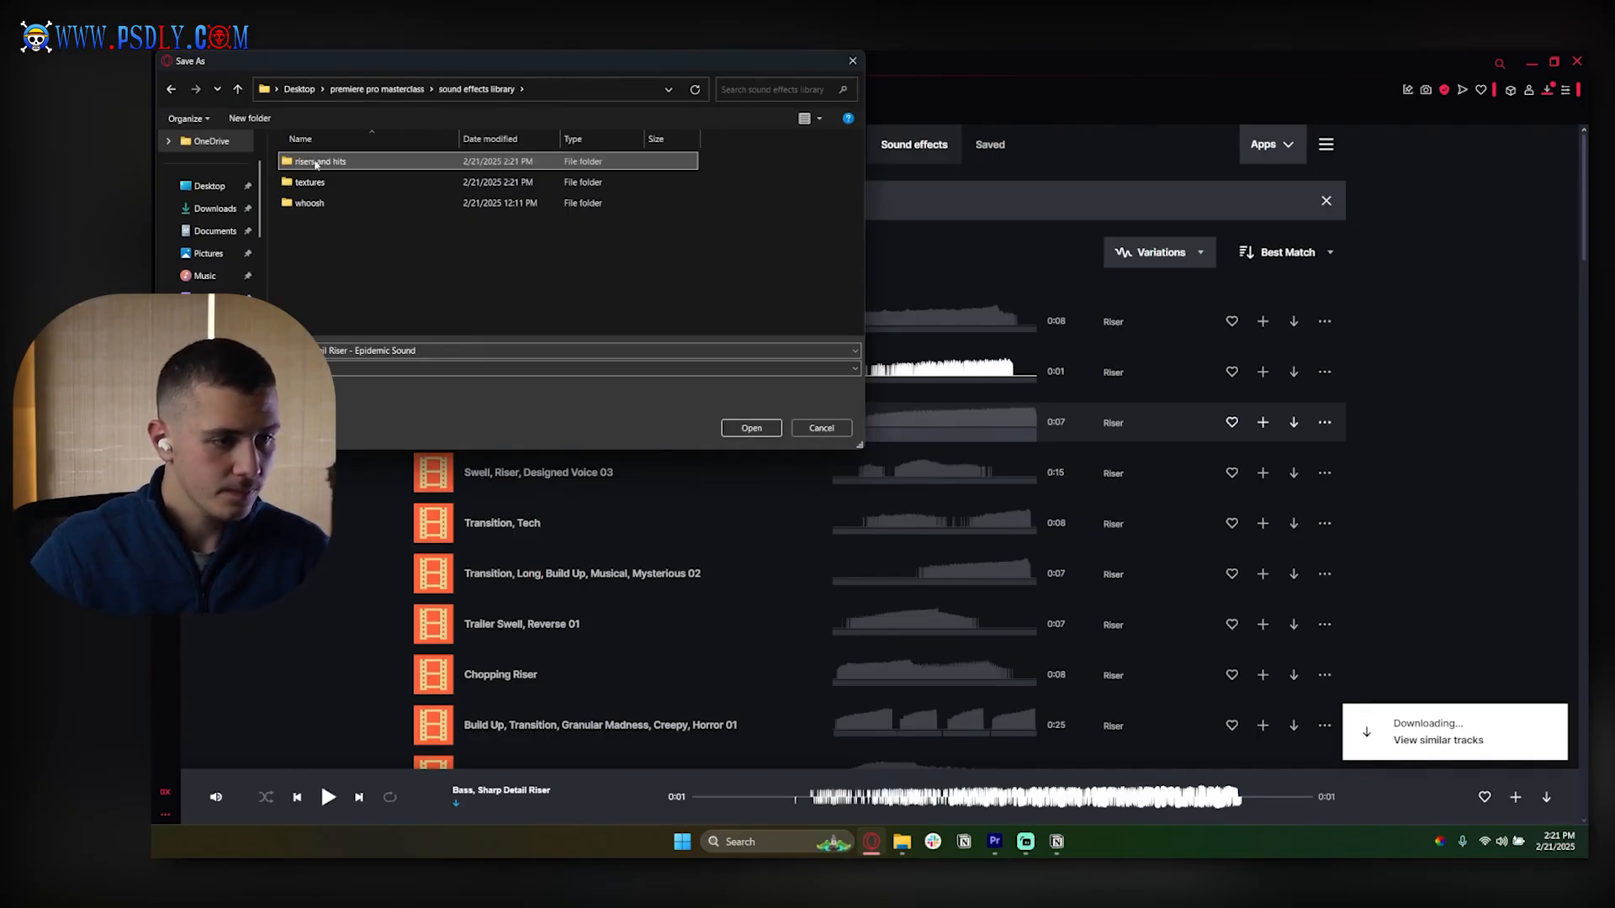
key("Return")
left_click(748, 430)
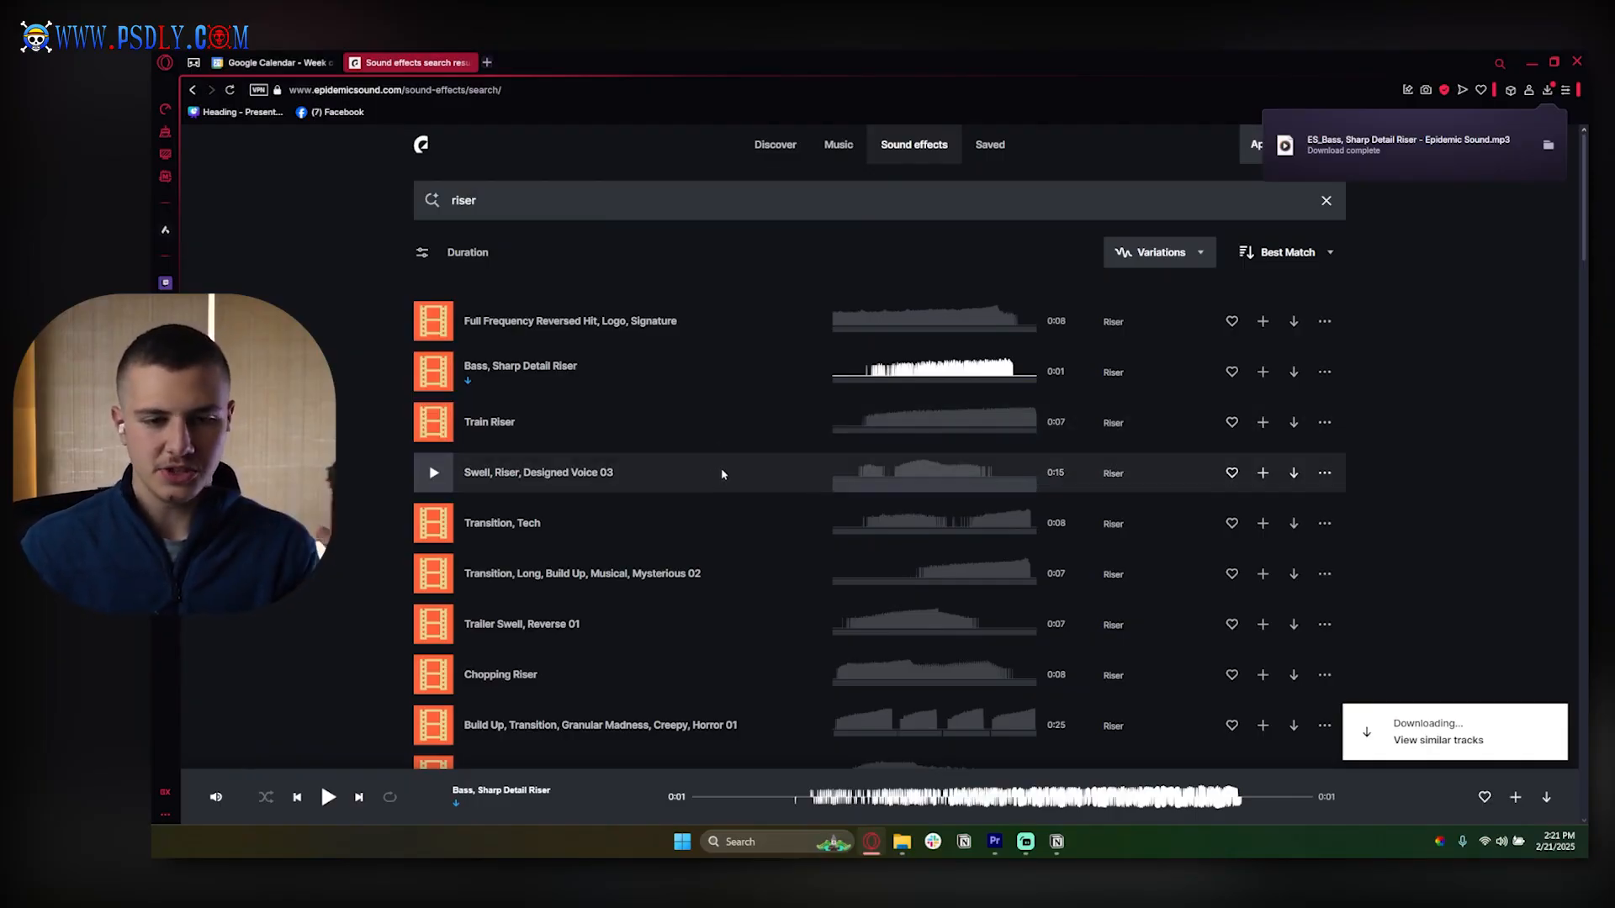
Preview the "Build, Suspenseful, Cinematic" riser, download the full track as MP3 and save it in the risers and hits folder
scroll(708, 474, "down", 5)
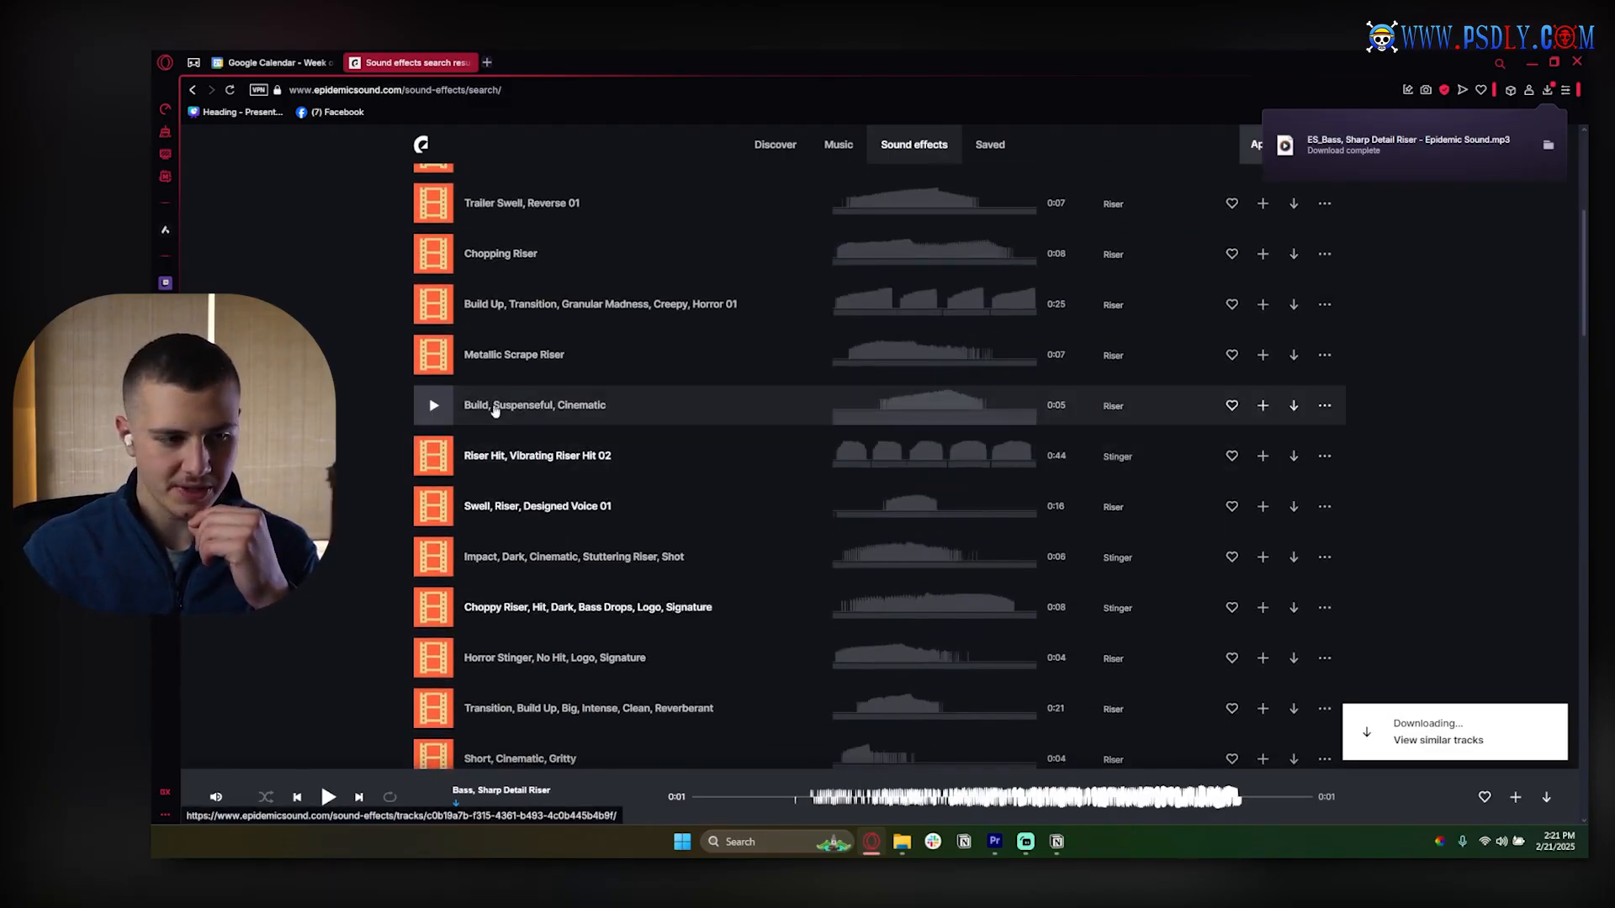
left_click(432, 405)
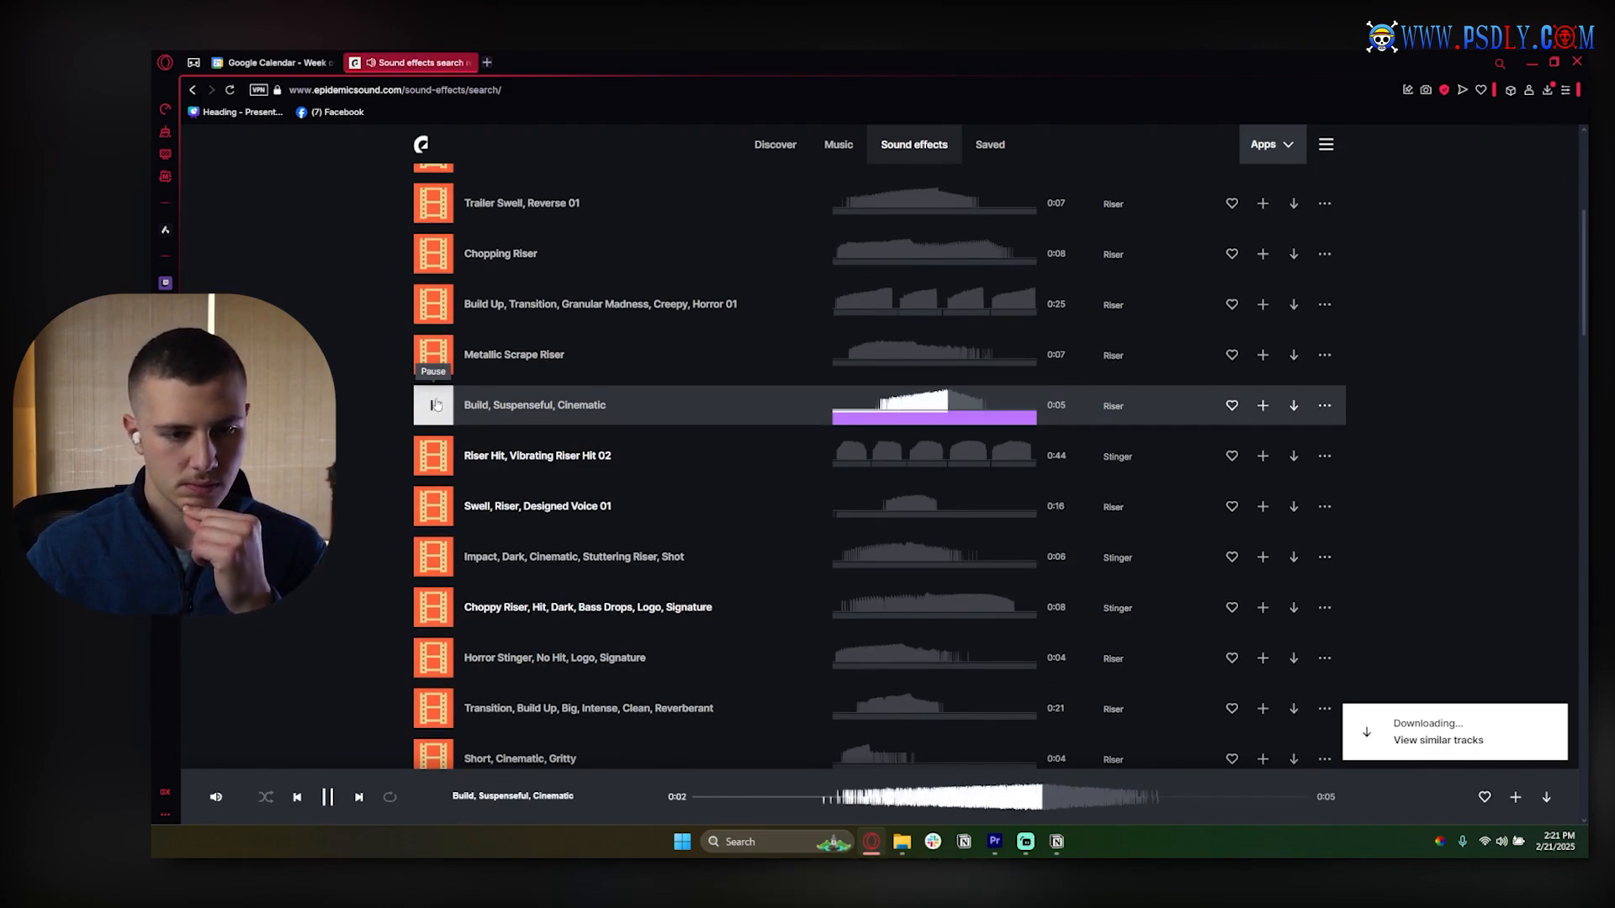
left_click(1293, 405)
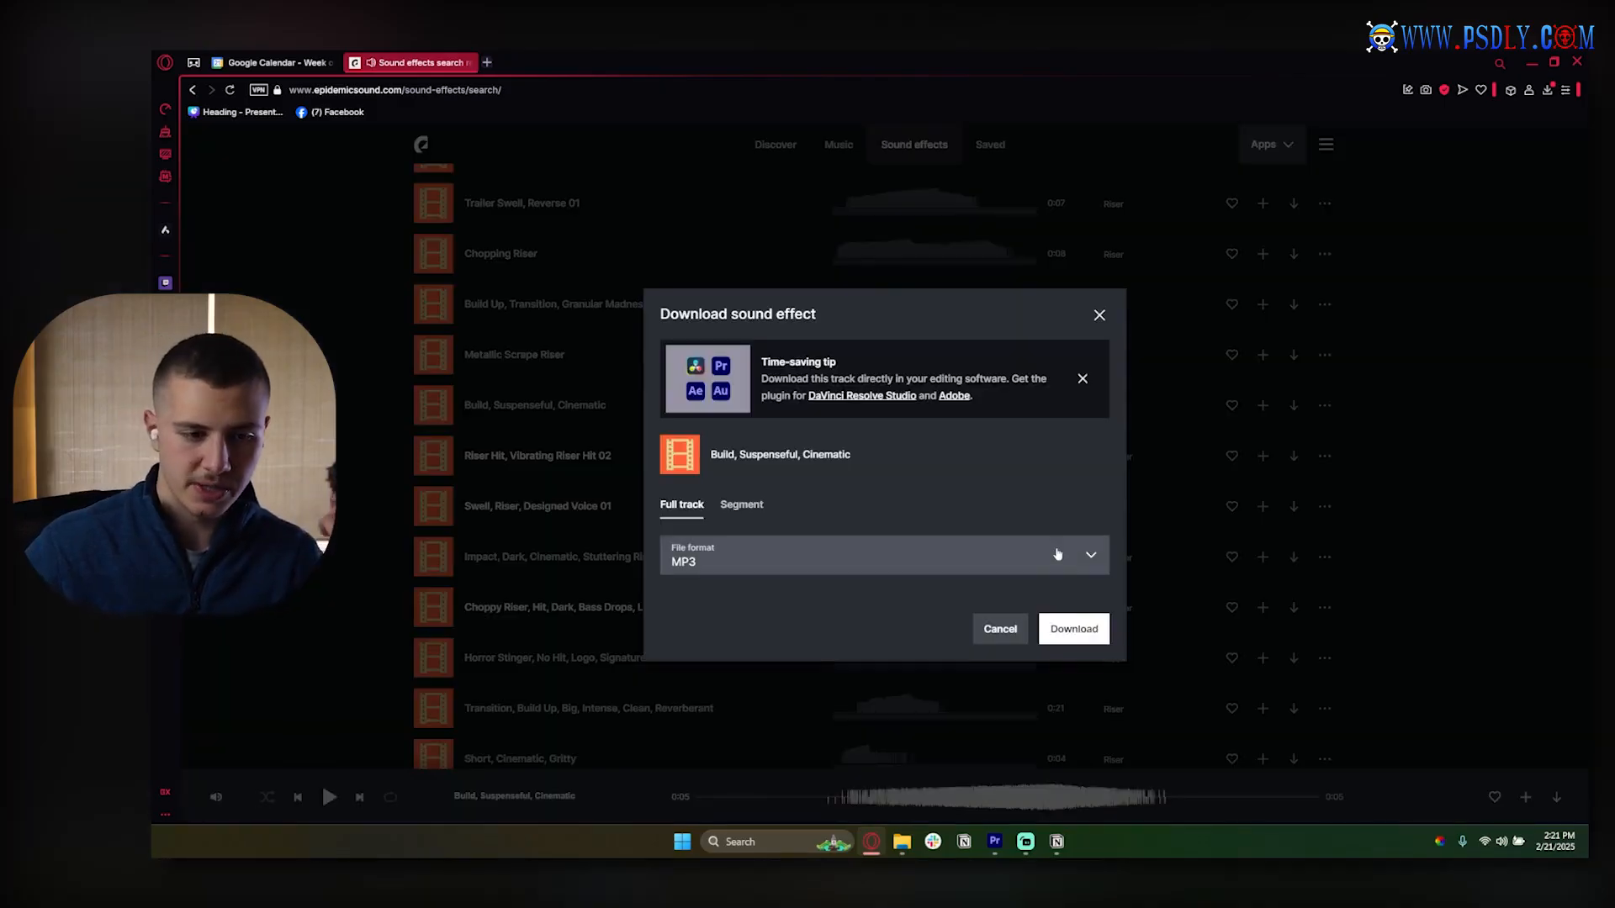
left_click(1074, 628)
left_click(747, 426)
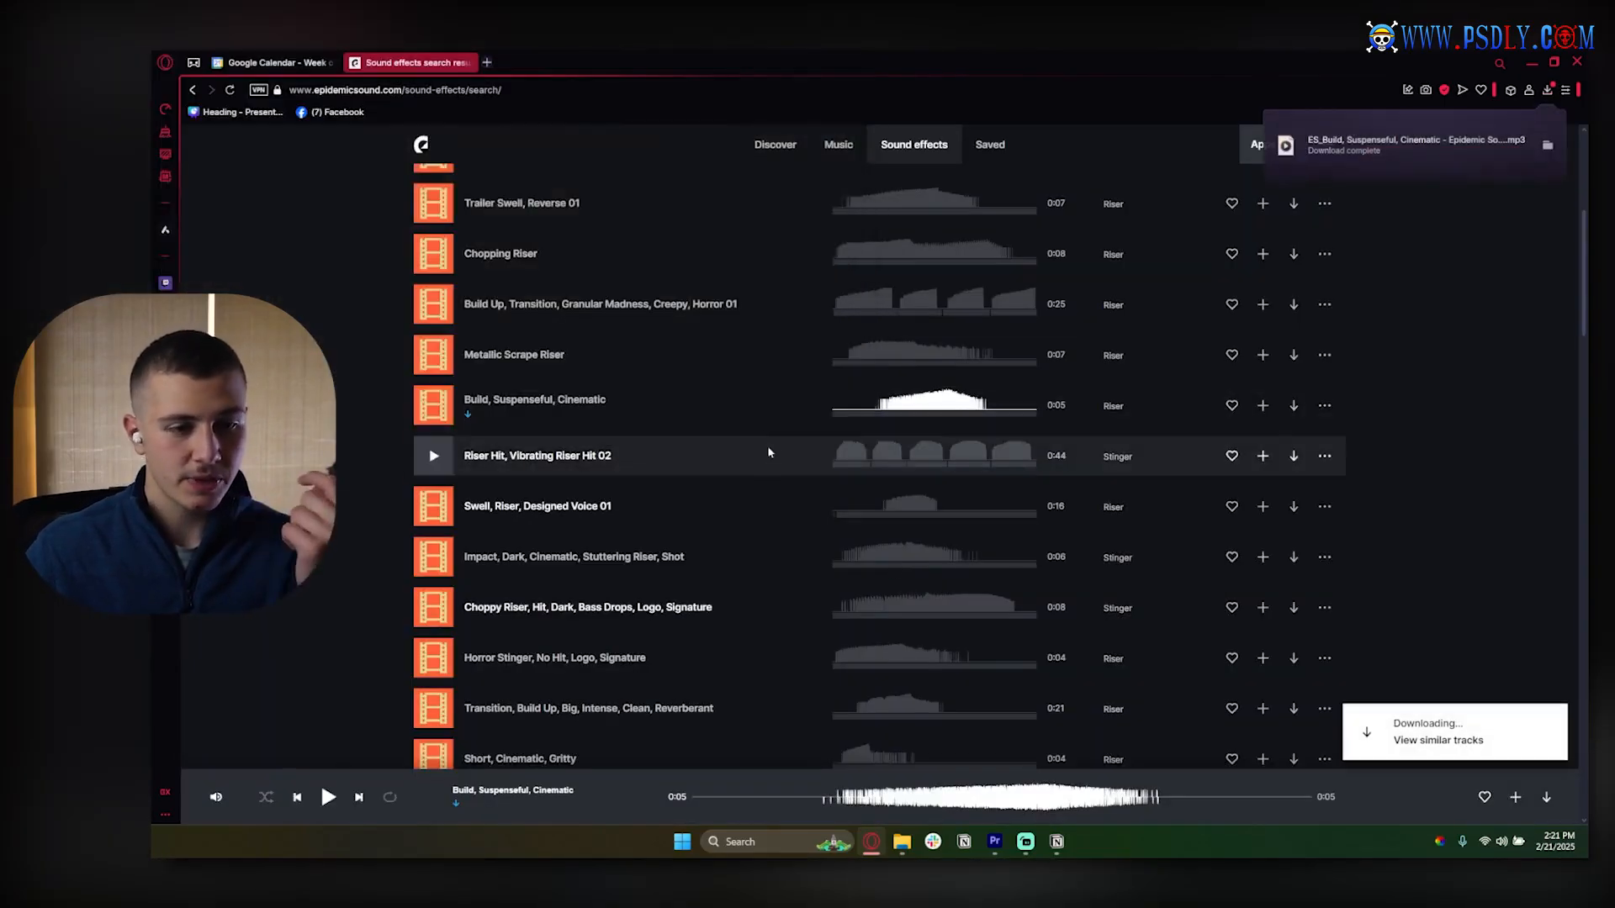
Preview the "Horror Stinger, No Hit, Logo, Signature" sound further down the riser results
scroll(769, 463, "down", 1)
scroll(771, 477, "down", 2)
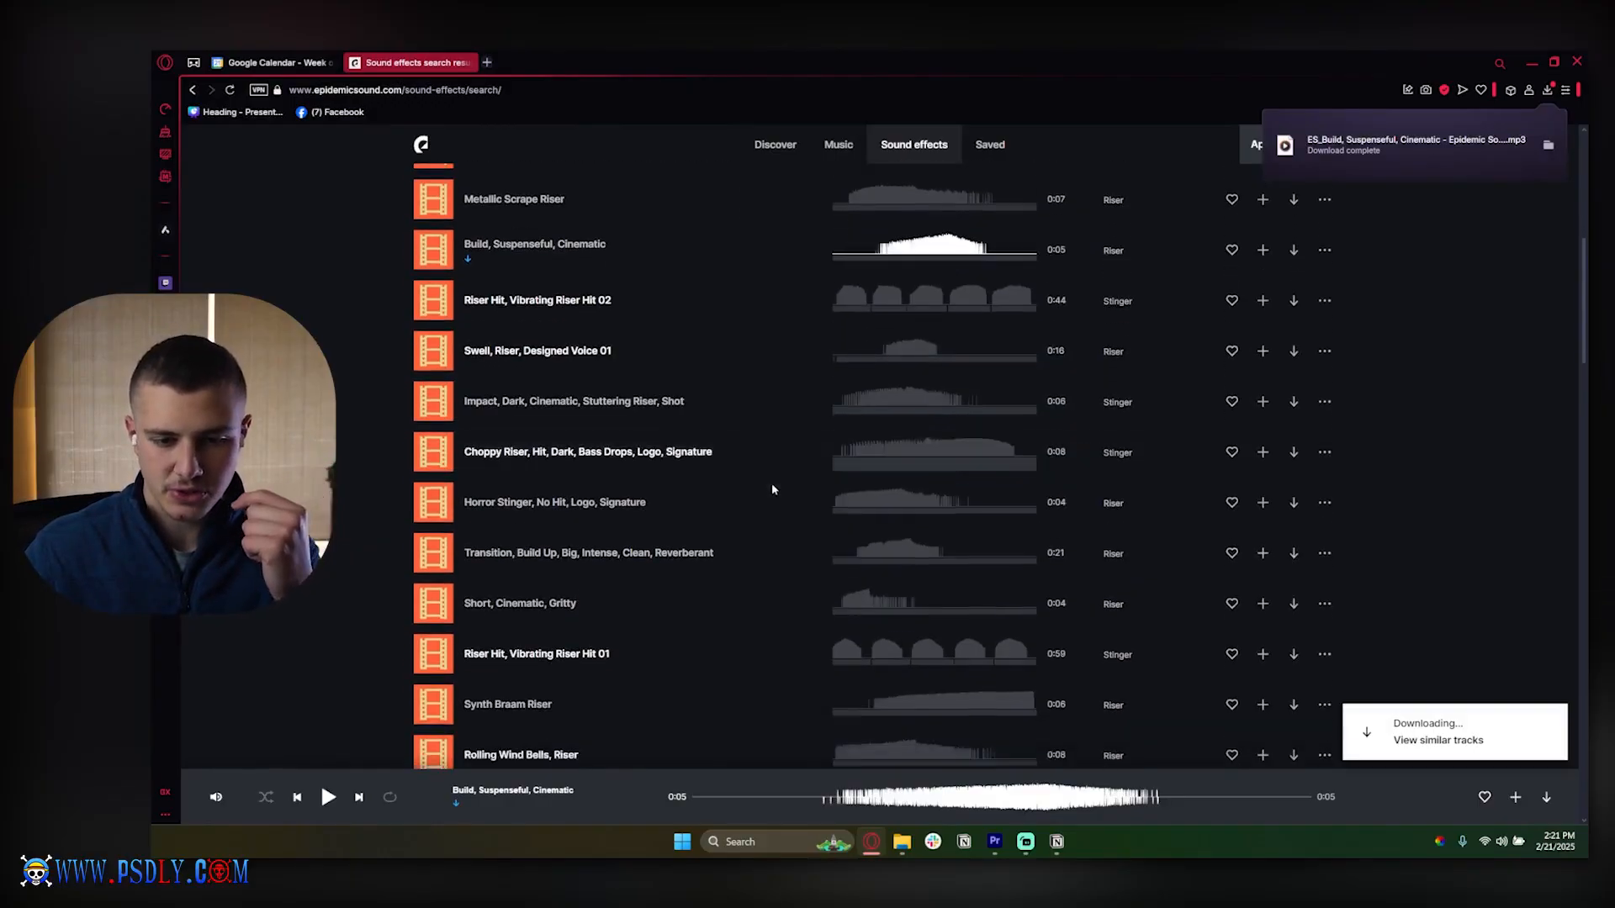
scroll(772, 490, "down", 1)
left_click(433, 447)
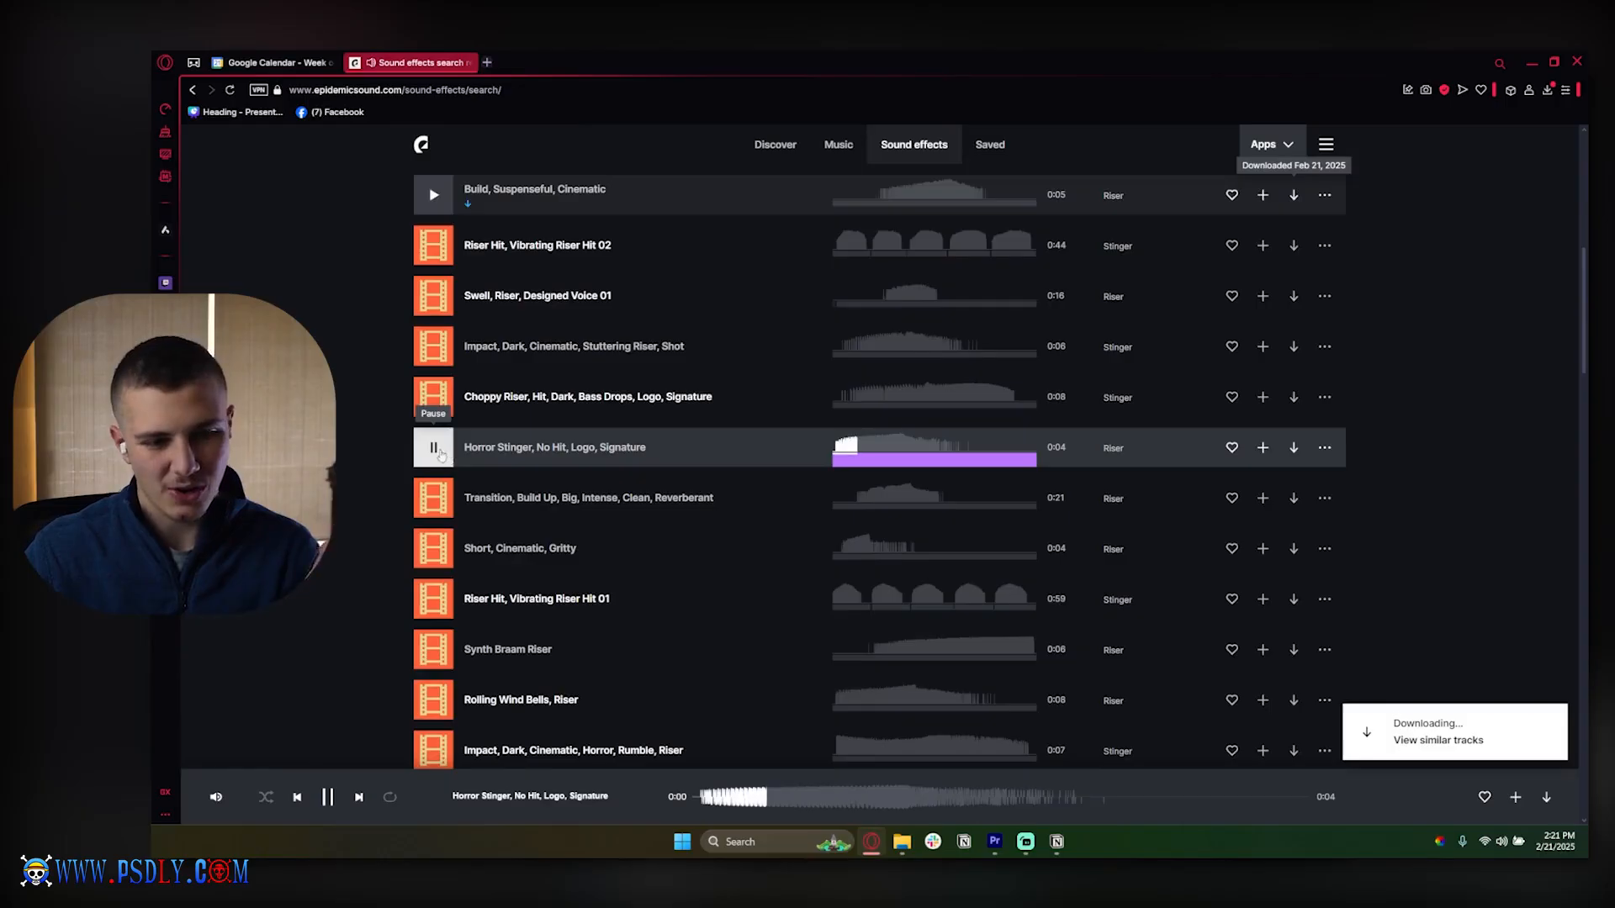
left_click(439, 453)
Preview the "Short, Cinematic, Gritty" riser, download the full track as MP3 and save it in the risers and hits folder
scroll(761, 462, "down", 1)
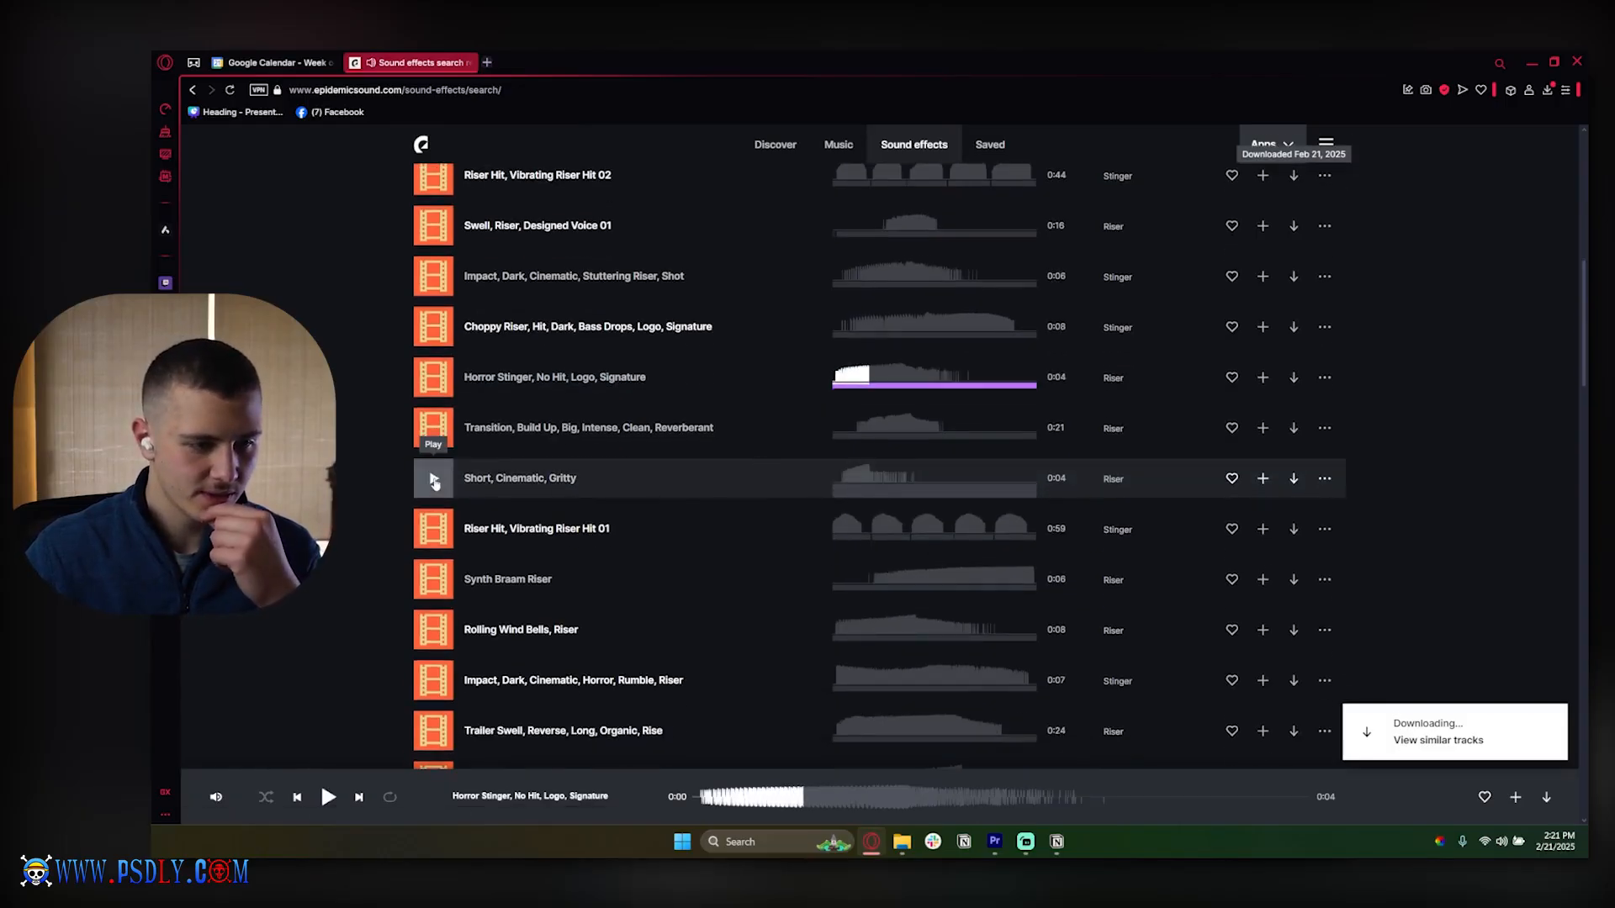
left_click(434, 479)
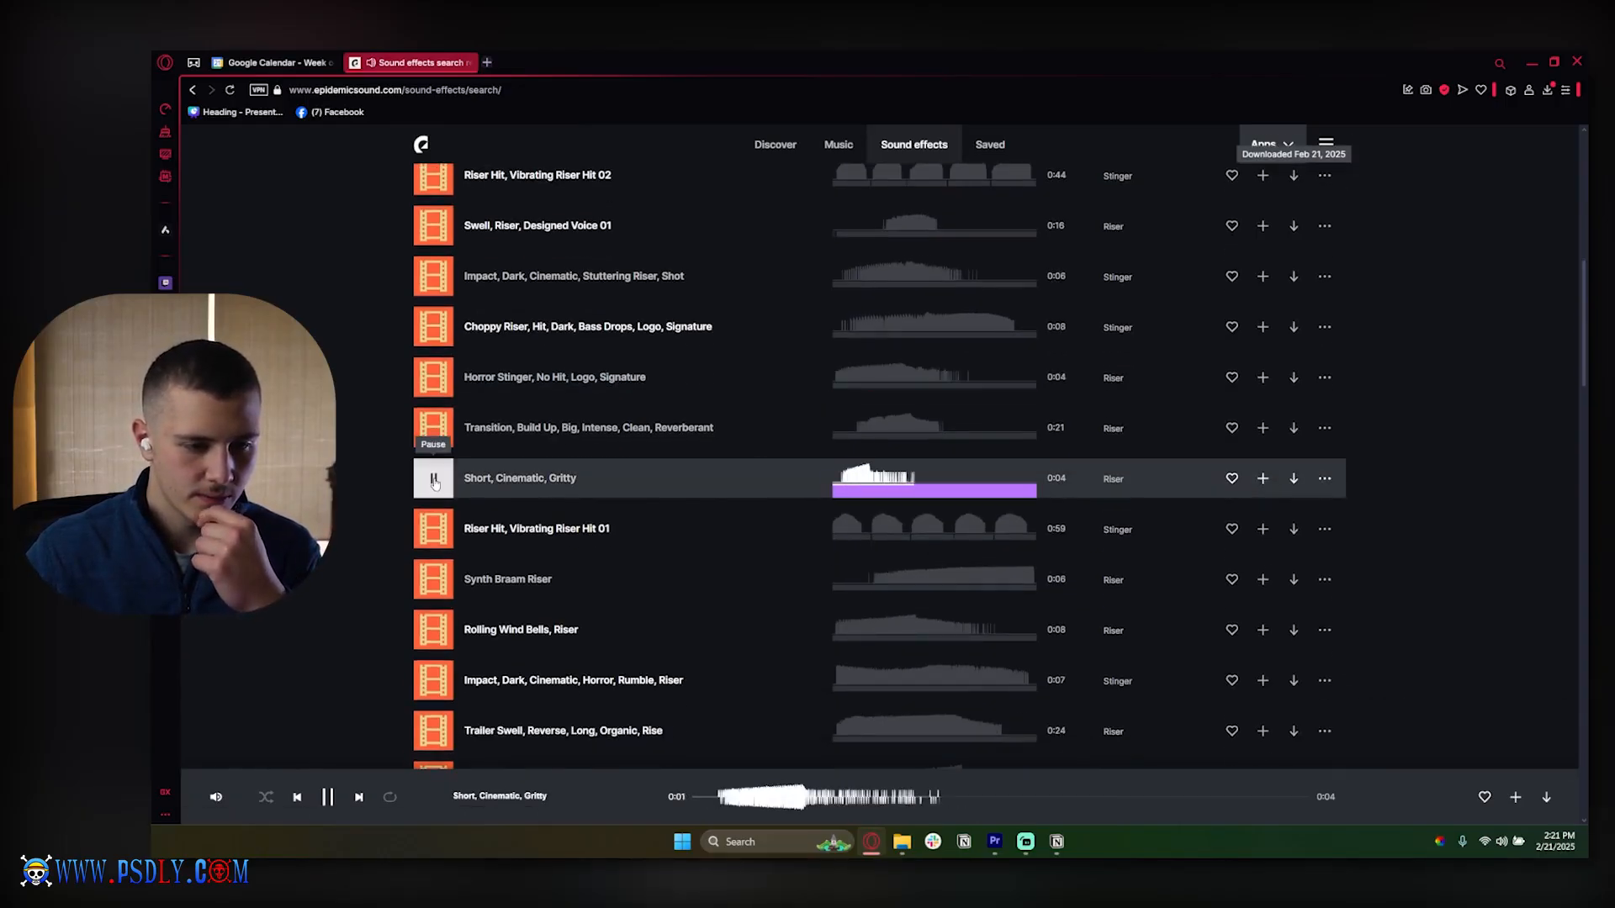
left_click(434, 479)
left_click(1293, 479)
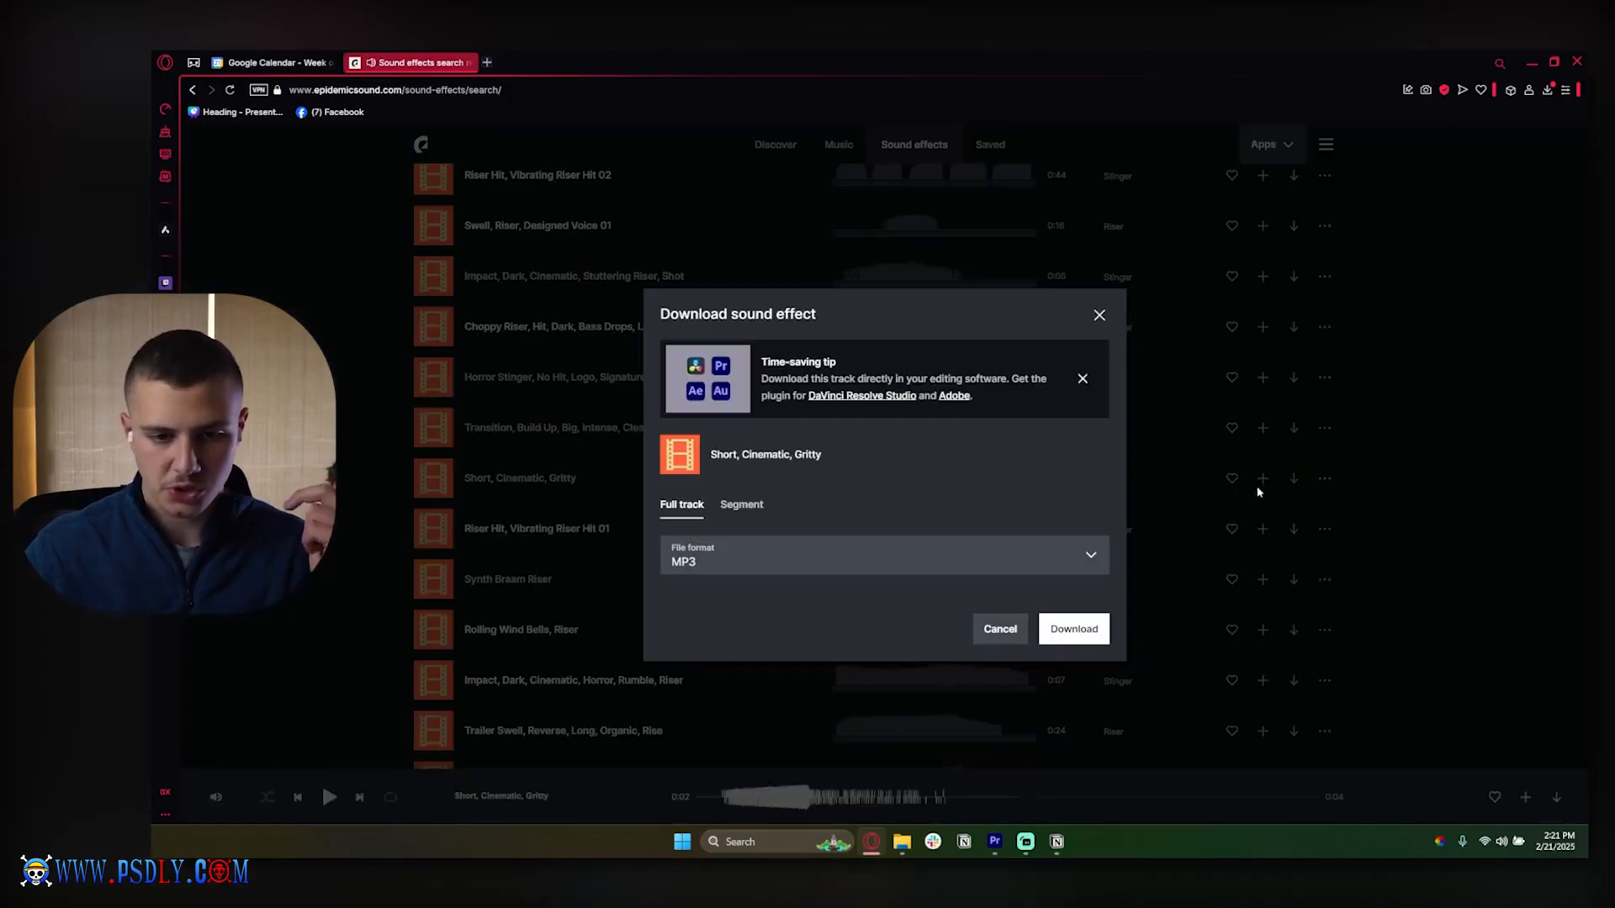
left_click(1074, 628)
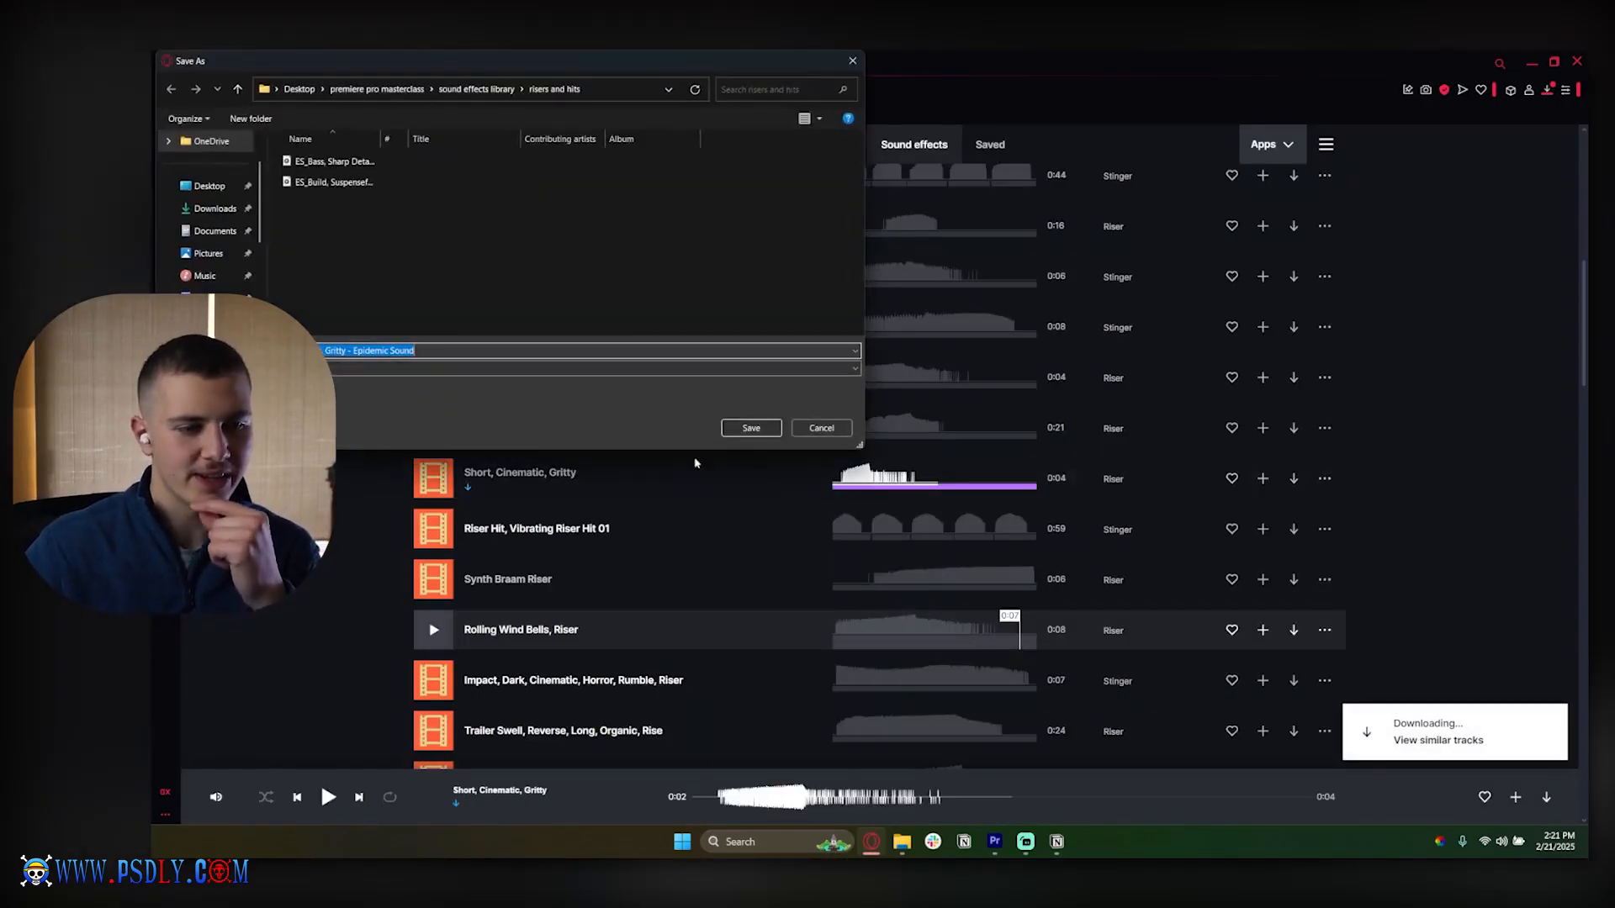
left_click(751, 428)
Search the sound effects for "hits" instead of risers
scroll(703, 462, "up", 8)
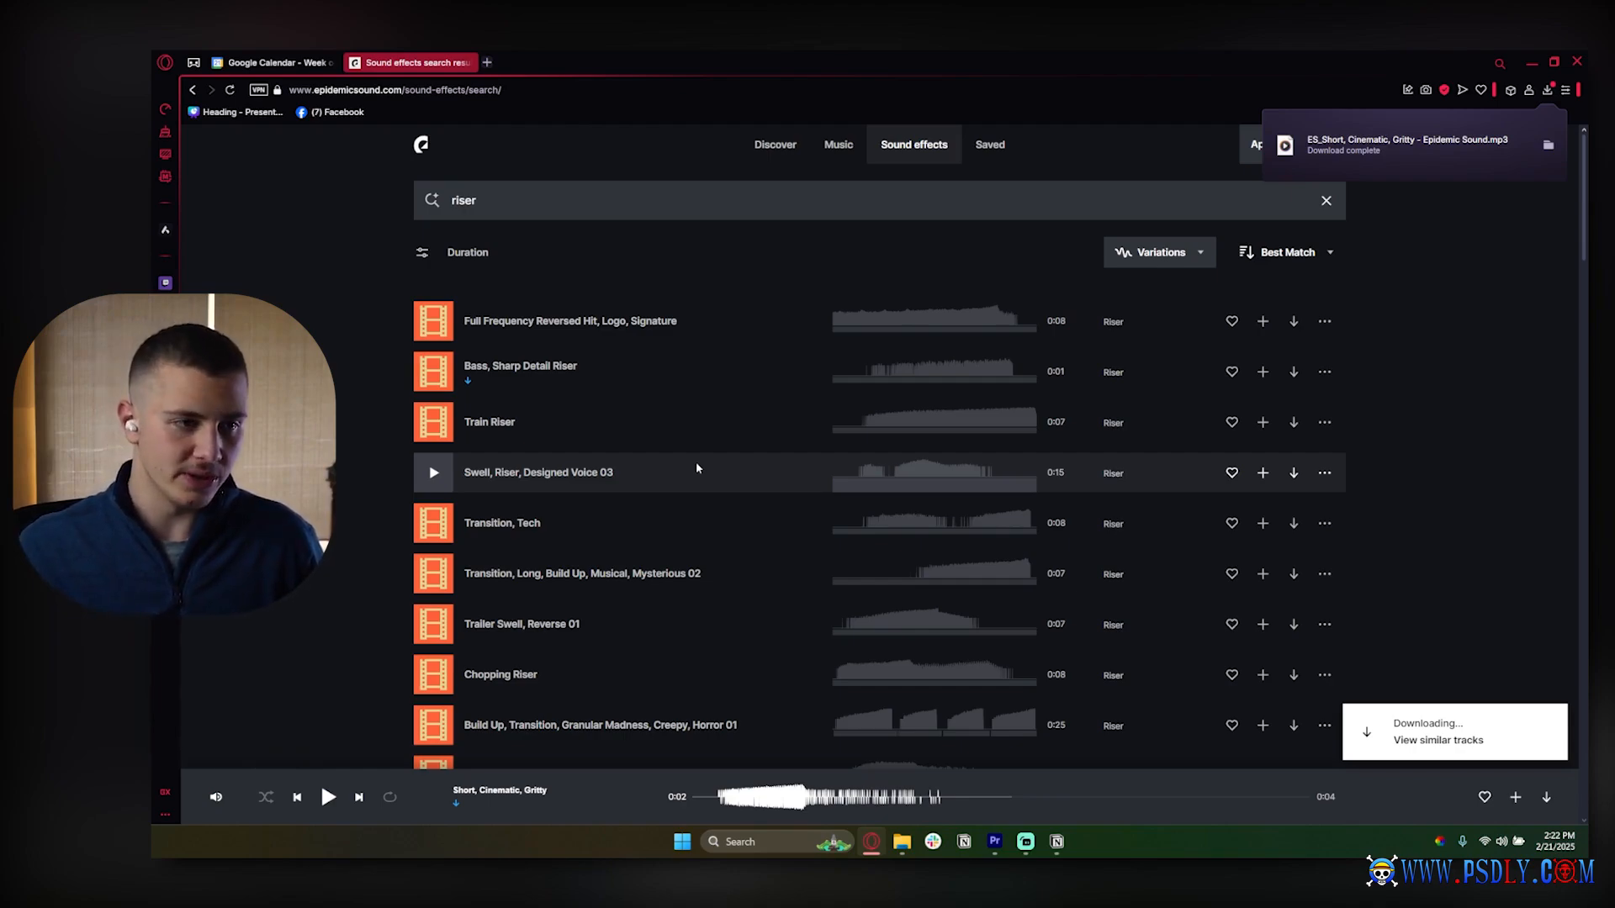
left_click(496, 212)
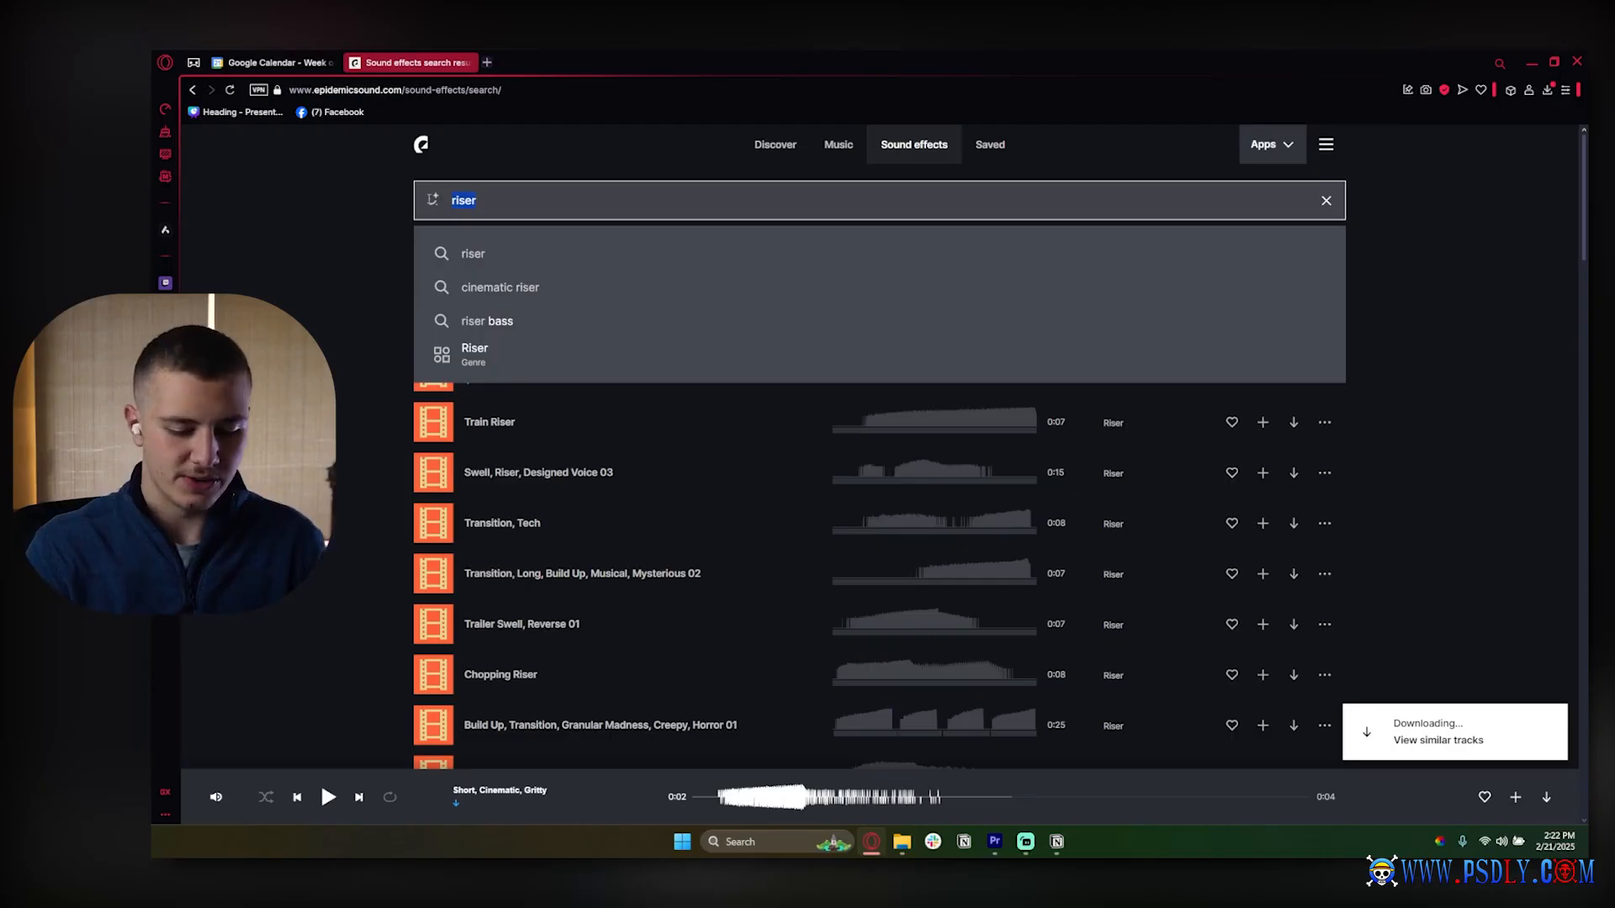
type("hits")
key("Return")
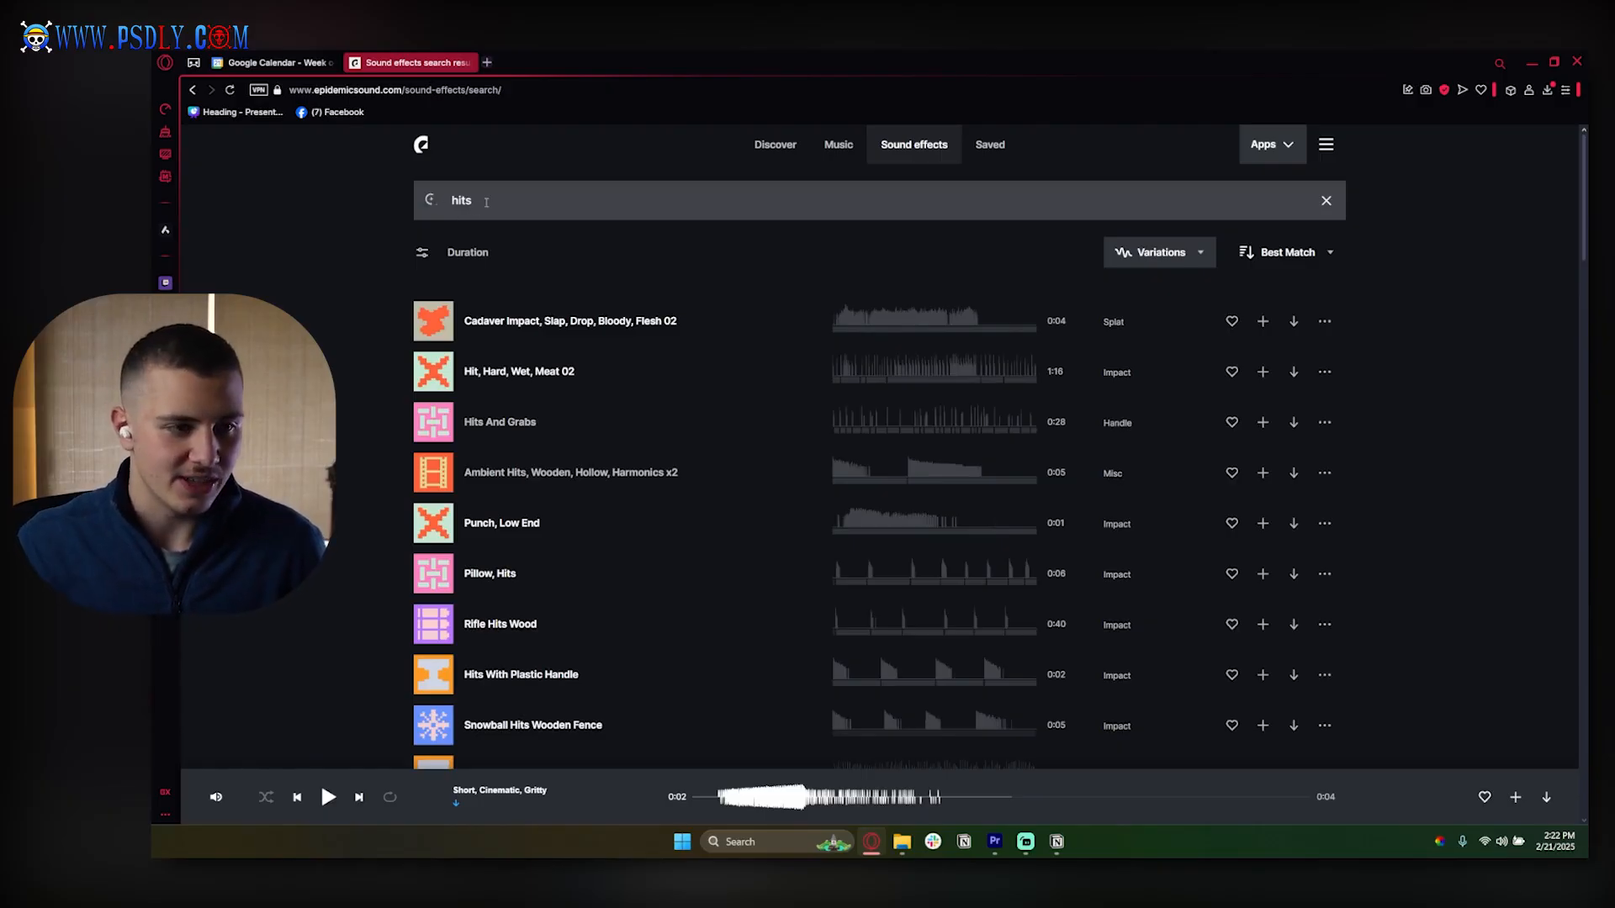
Replace the sound effects search term with "impacts" and run the search
left_click_drag(483, 201, 432, 191)
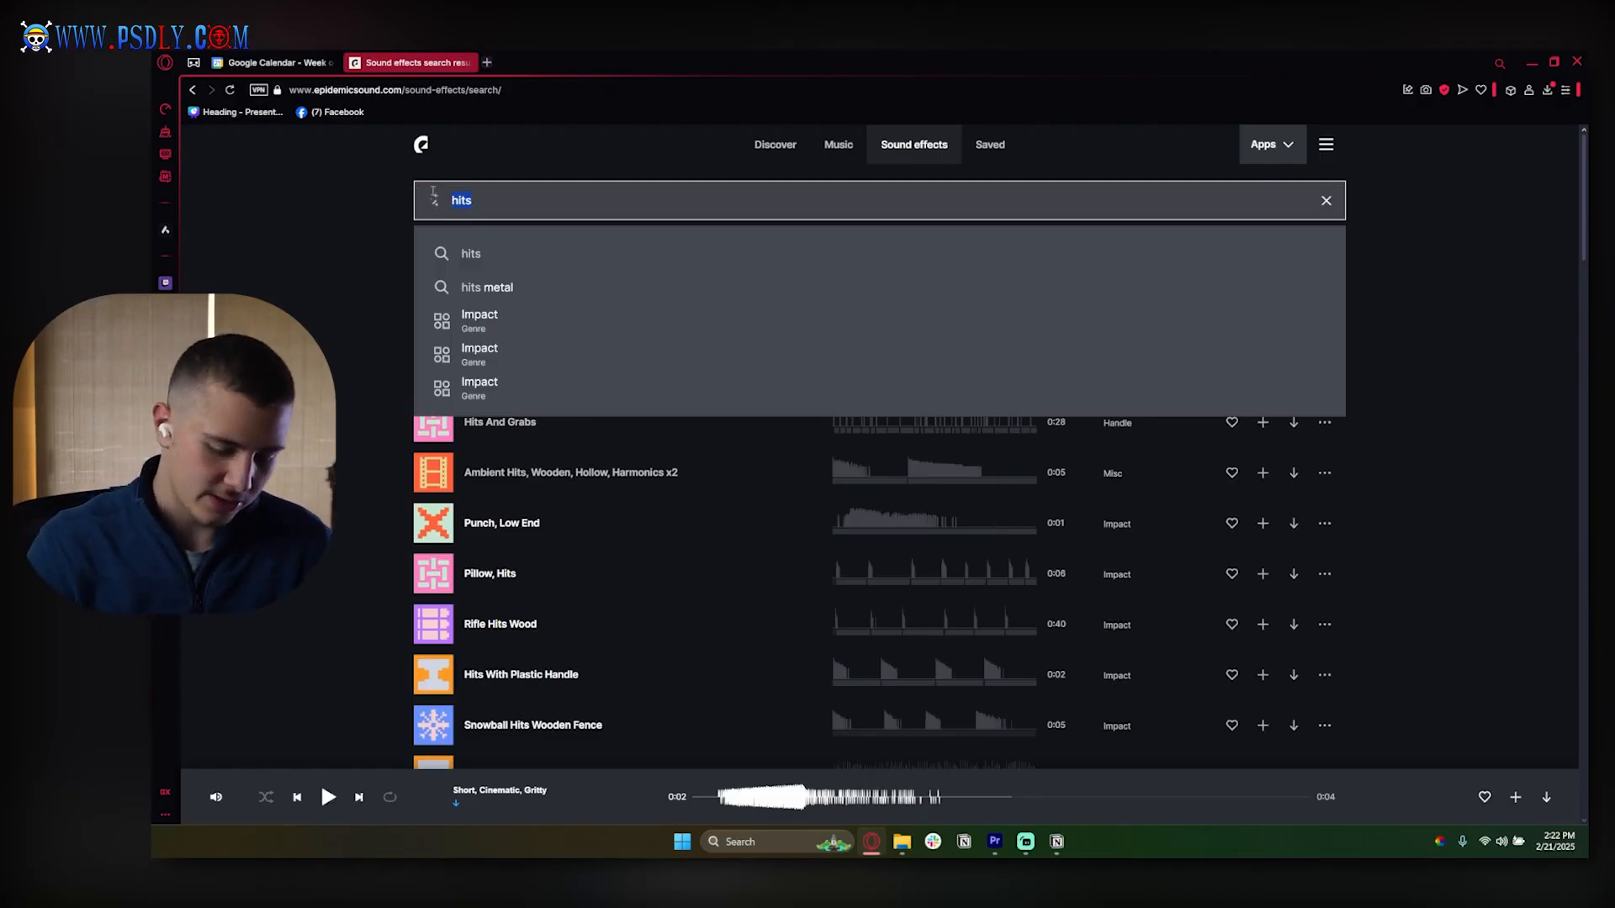
type("impacts")
key("Return")
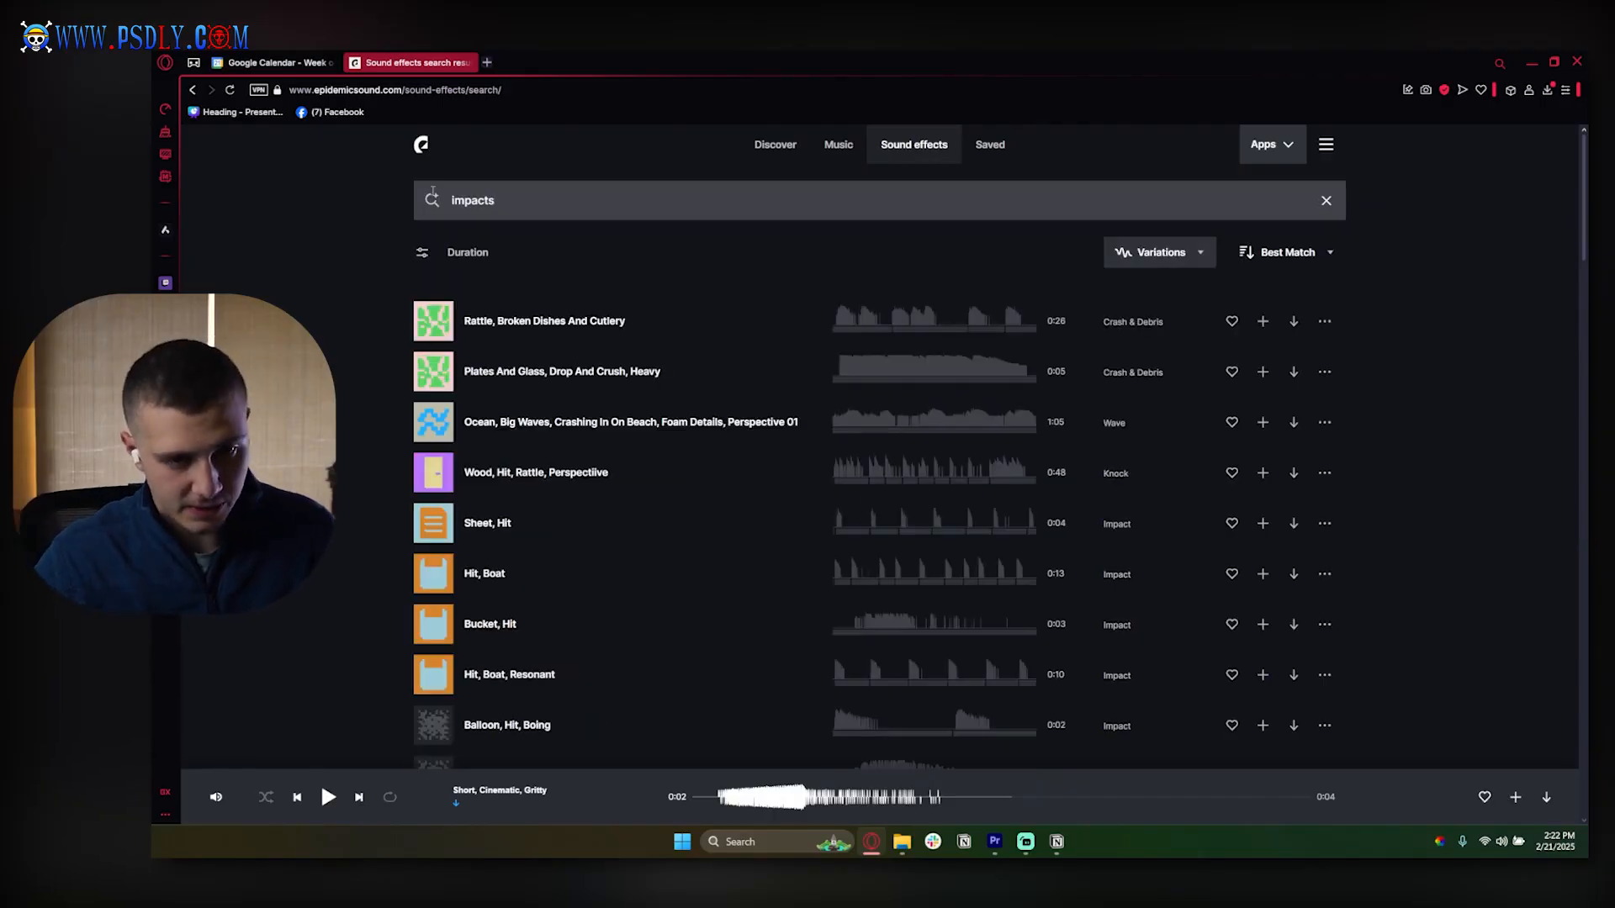
Preview the "Plates And Glass, Drop And Crush, Heavy" sound and replace the search term with "drop"
left_click(433, 371)
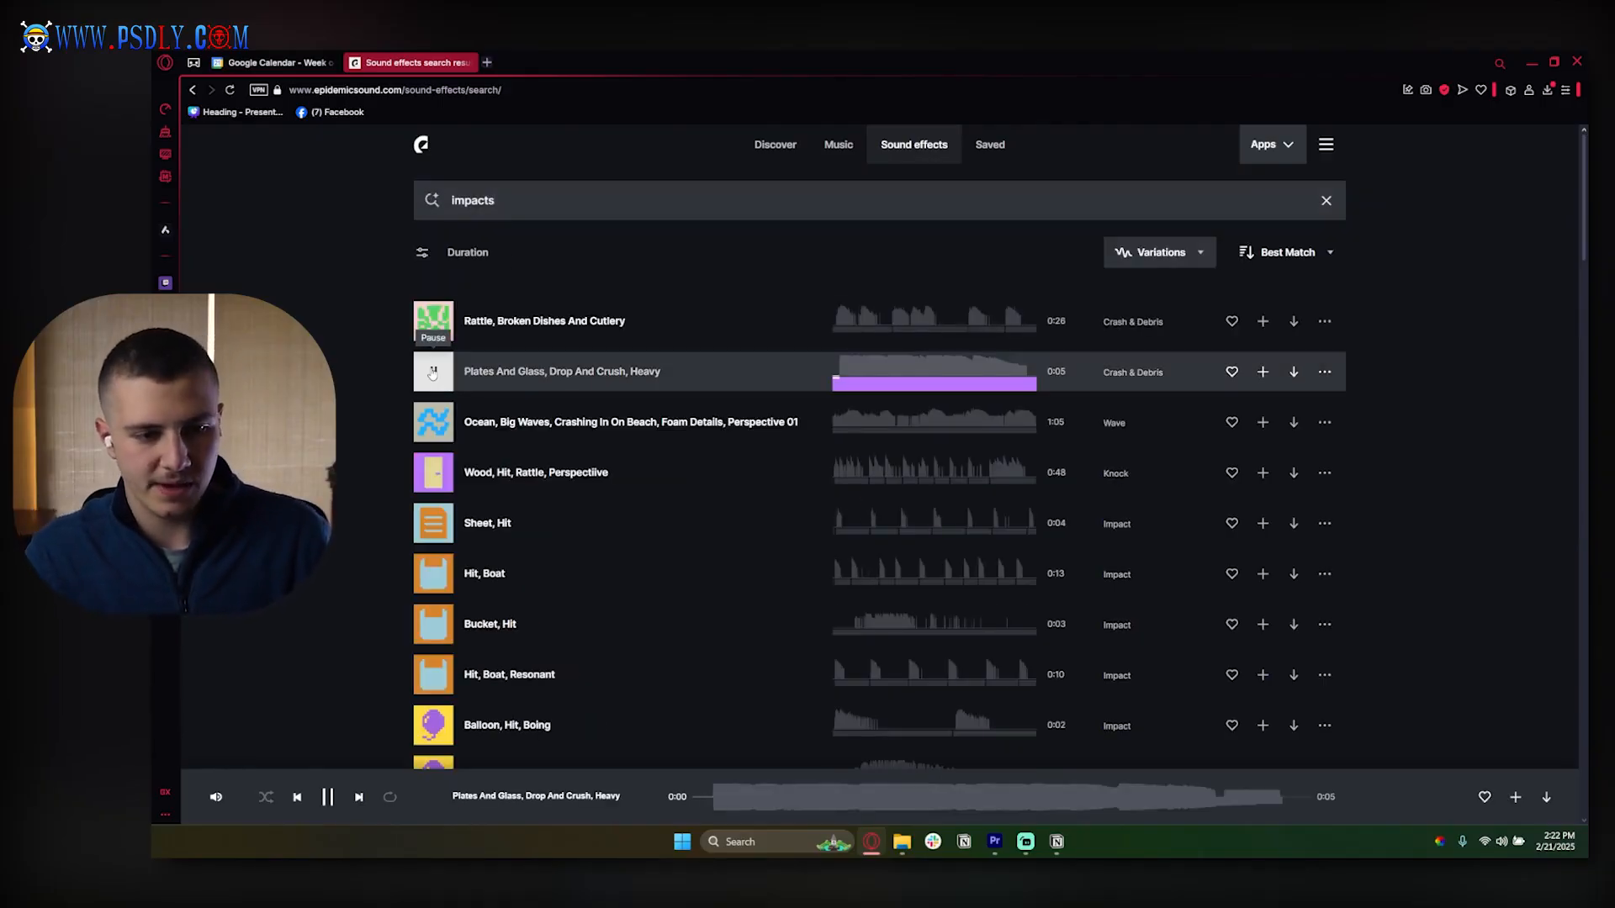
left_click(434, 371)
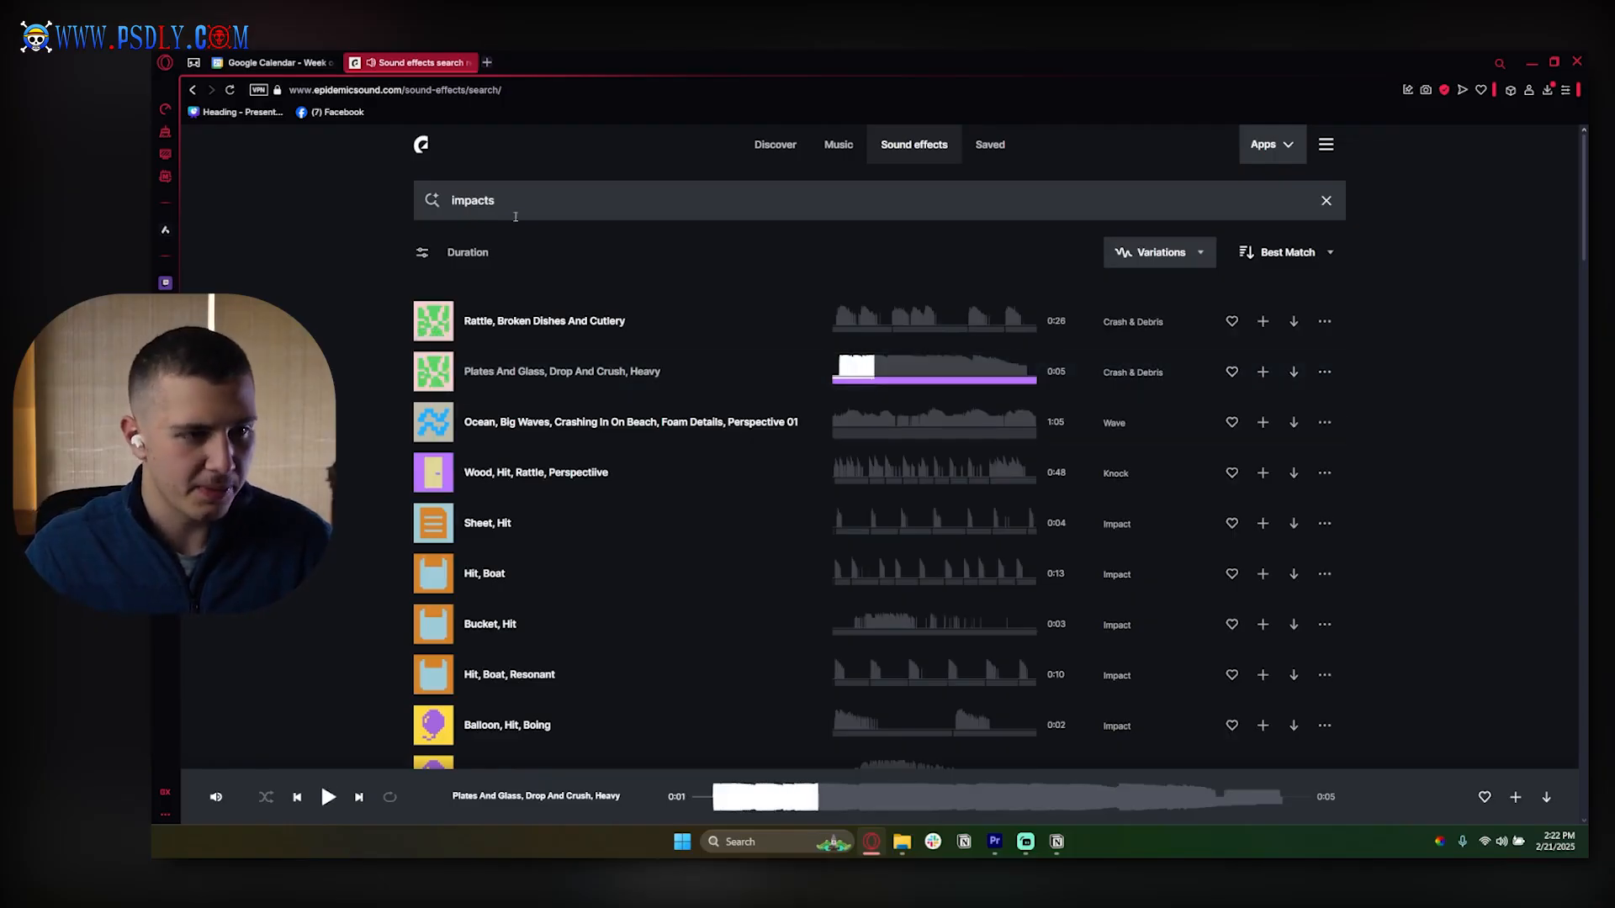
left_click_drag(515, 205, 432, 196)
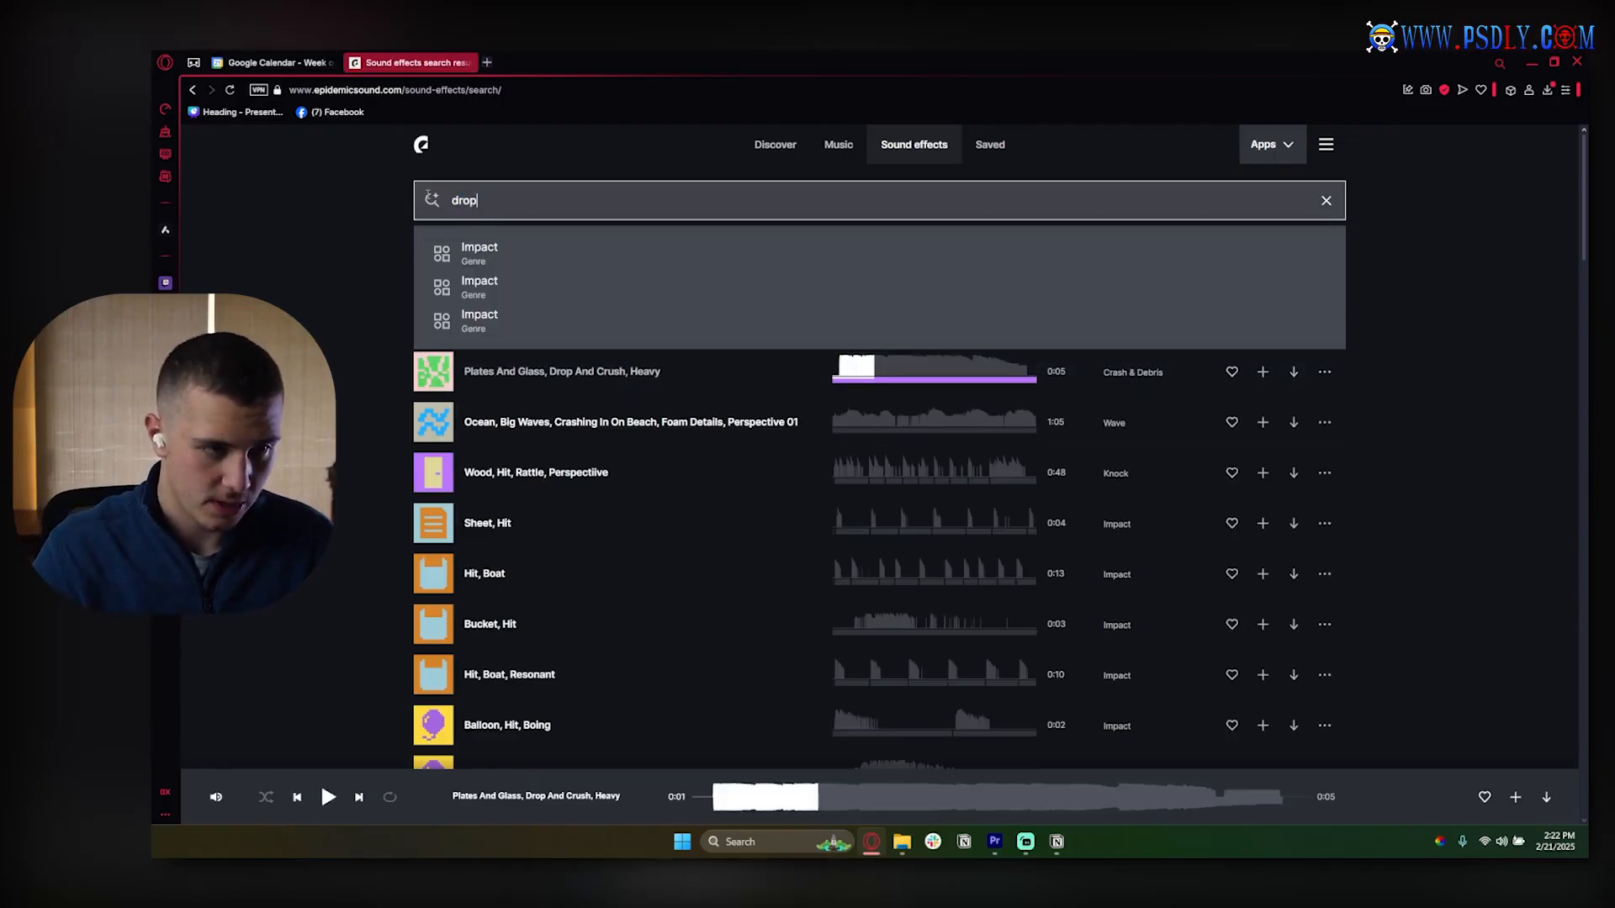
key("Return")
left_click(502, 203)
key("BackSpace")
key("BackSpace")
key("BackSpace")
key("BackSpace")
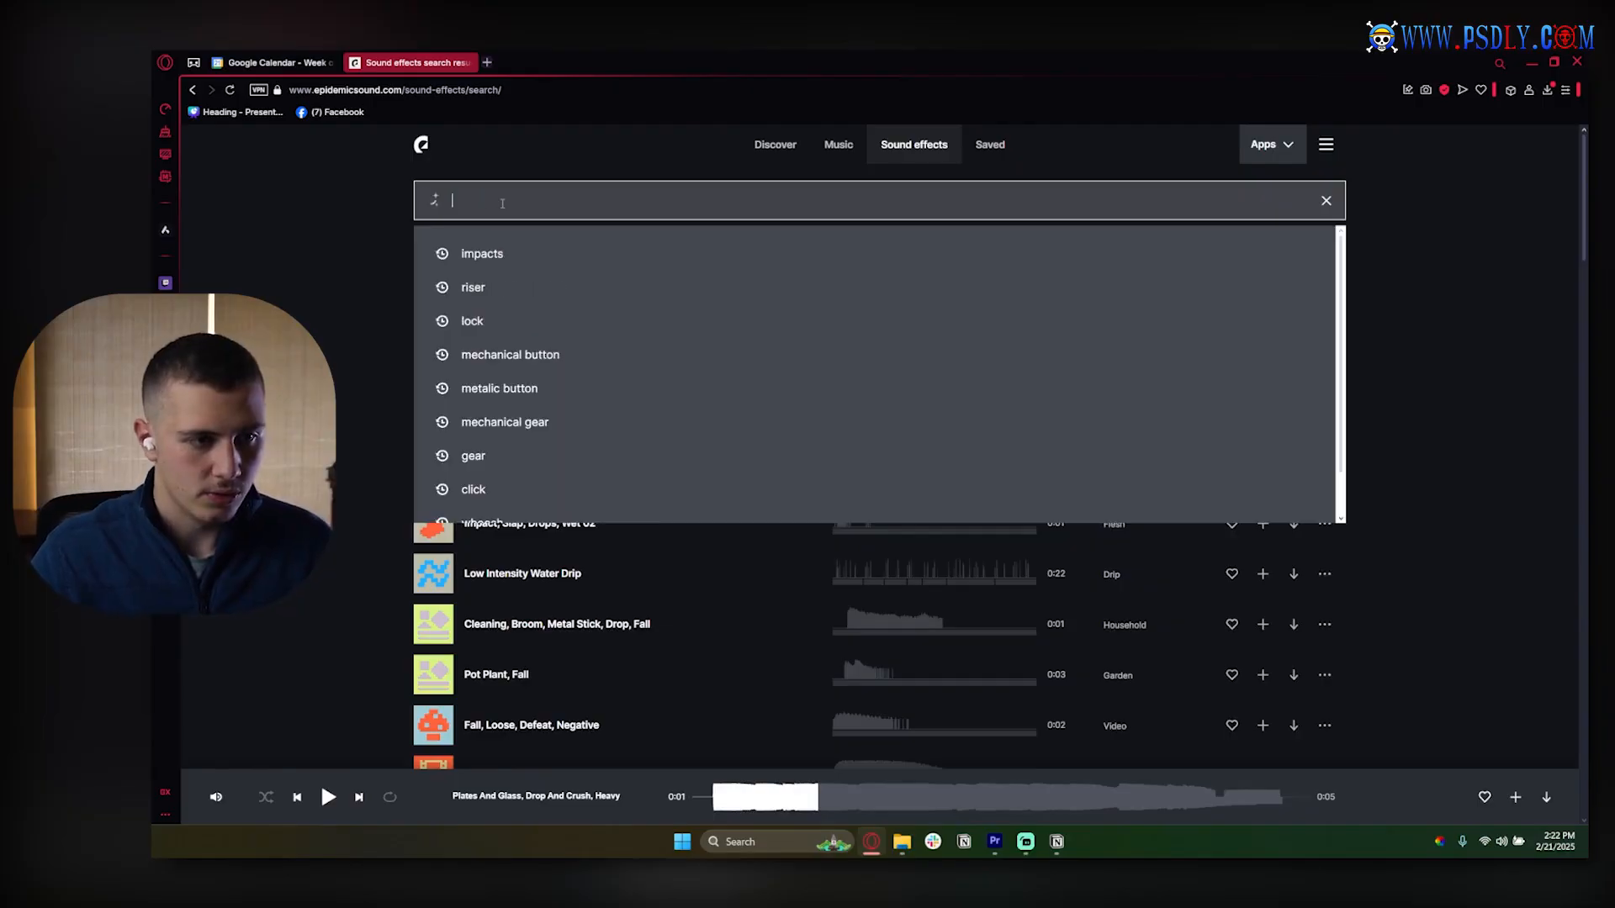
type("drop")
key("Return")
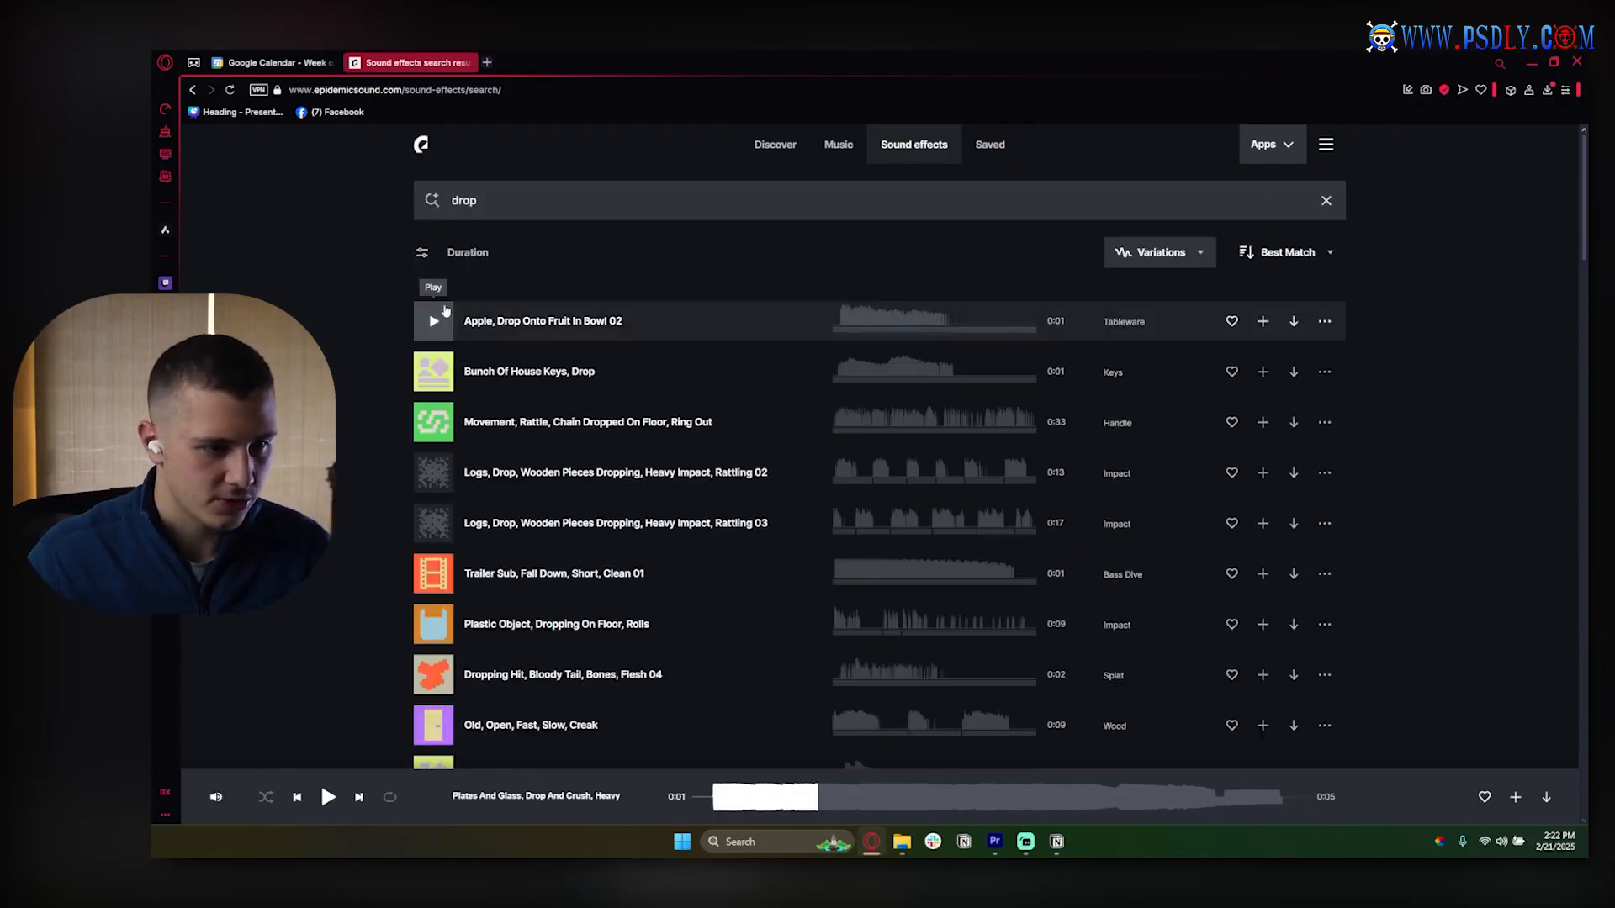
Preview "Apple, Drop Onto Fruit In Bowl 02" and search the sound effects for "bass drop" instead
left_click(433, 321)
left_click(421, 200)
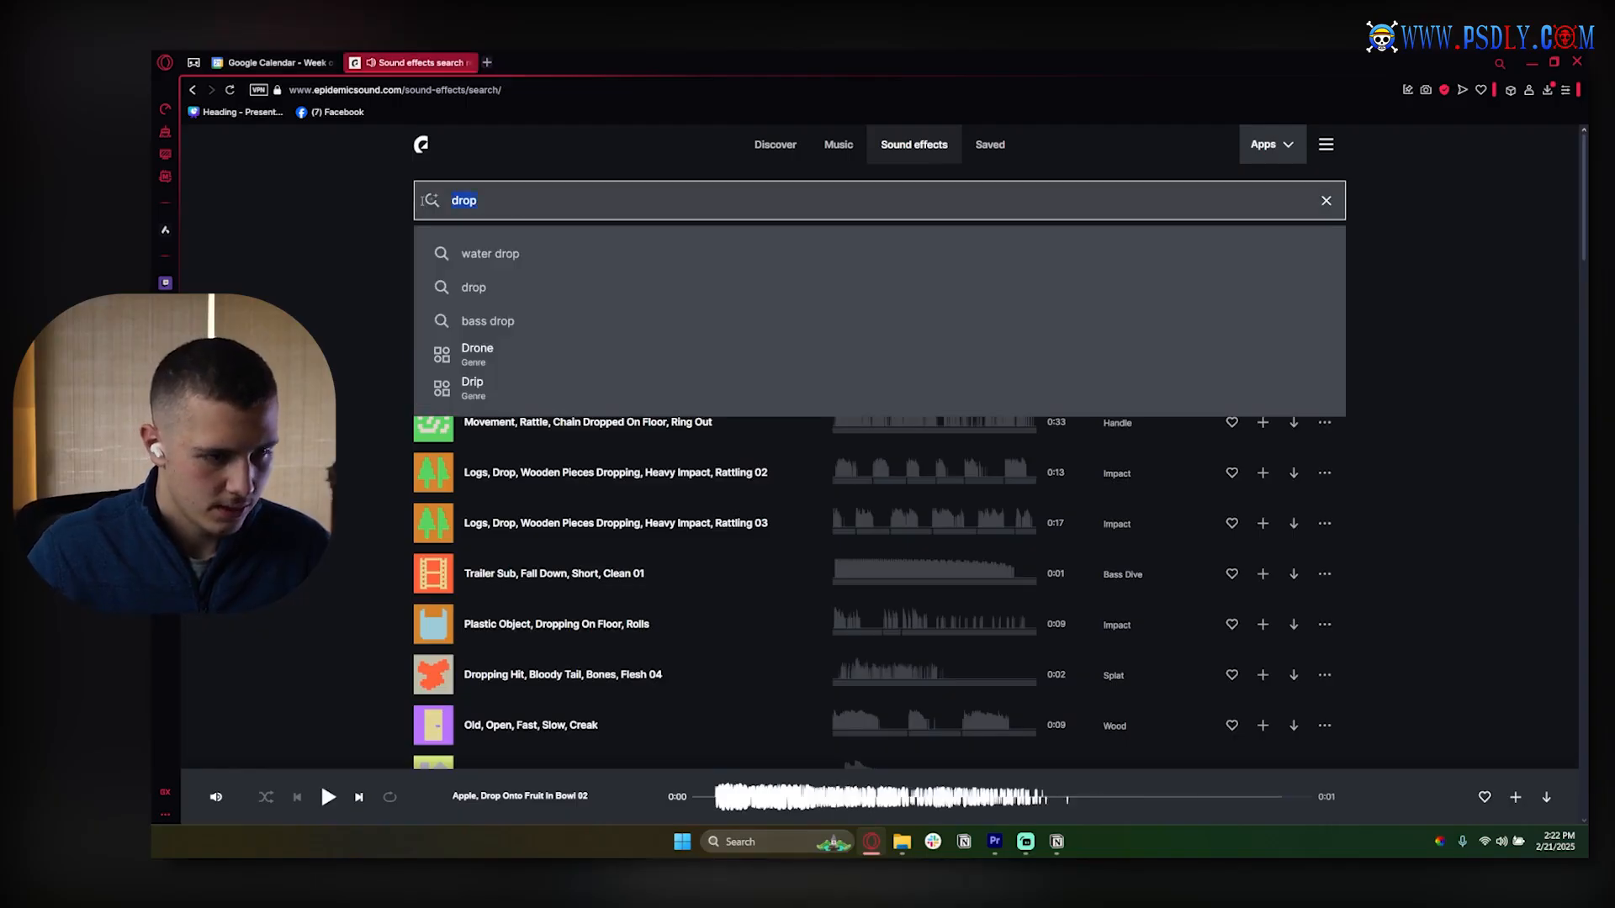
type("bass drop")
key("Return")
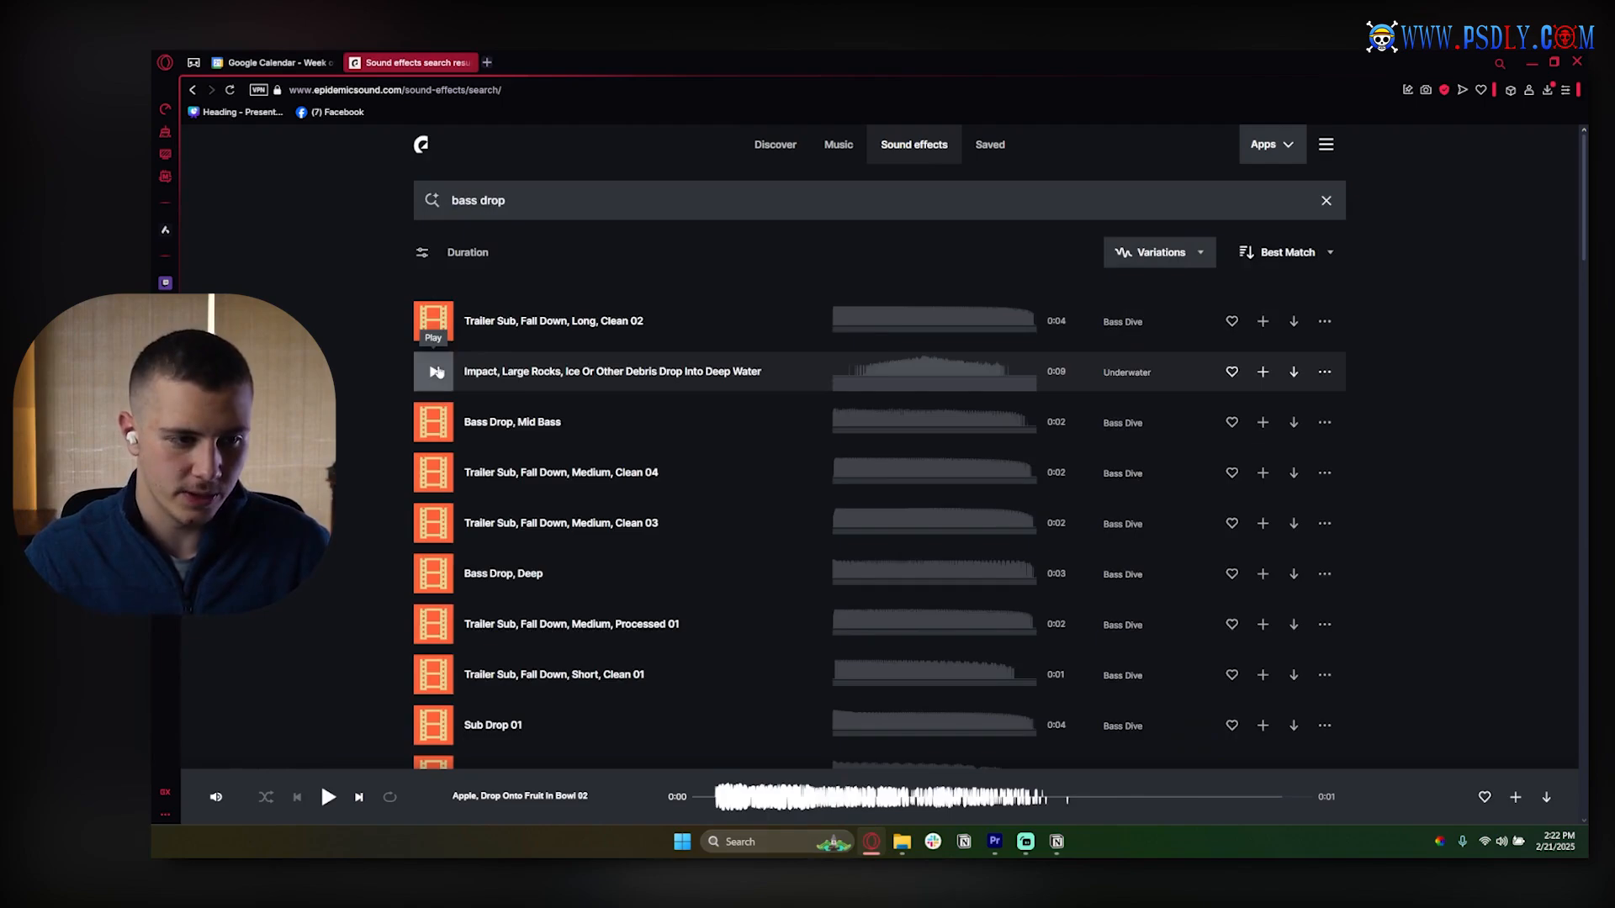
Preview the bass drop results "Impact, Large Rocks", "Bass Drop, Mid Bass", "Trailer Sub, Fall Down, Medium, Clean 04" and "Bass Drop, Deep"
left_click(435, 373)
left_click(433, 423)
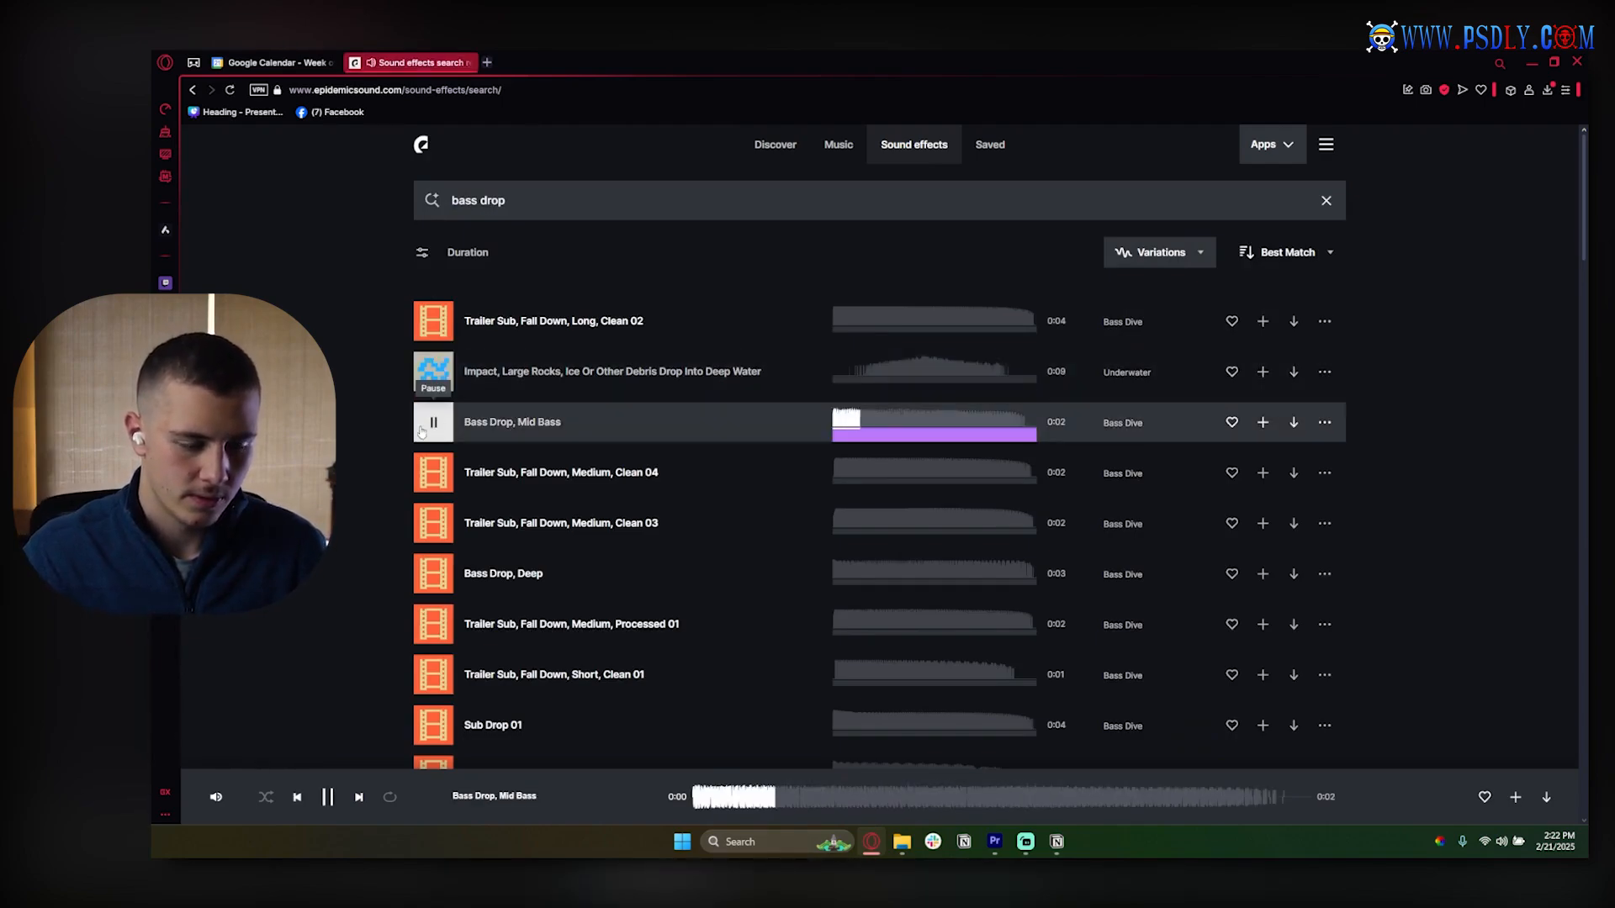
left_click(431, 474)
scroll(433, 454, "down", 2)
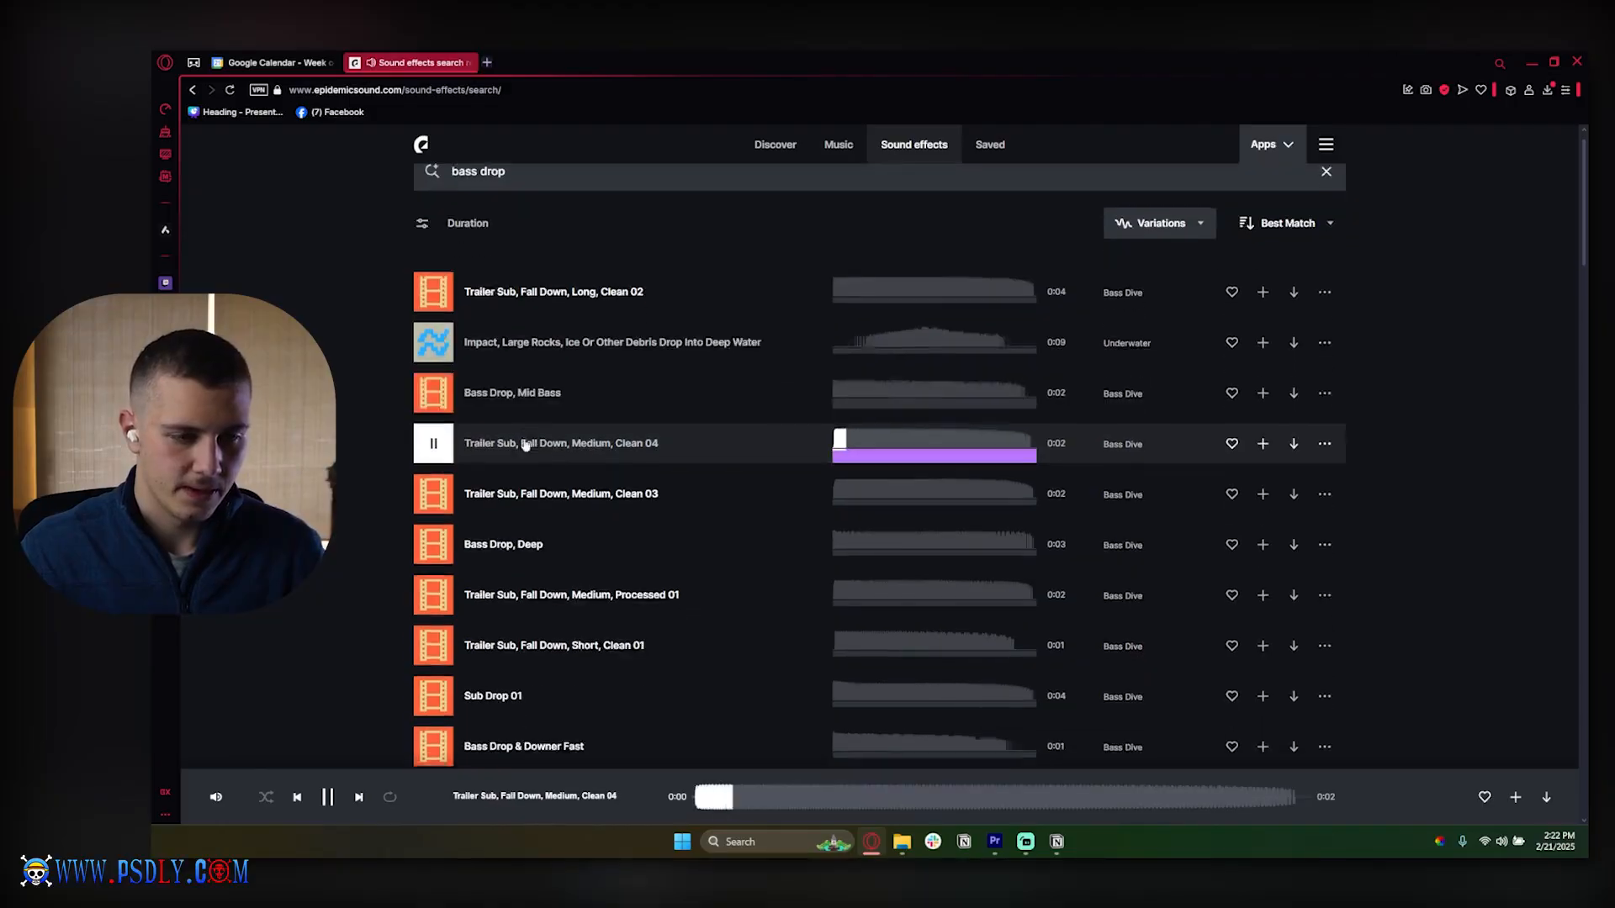
left_click(434, 435)
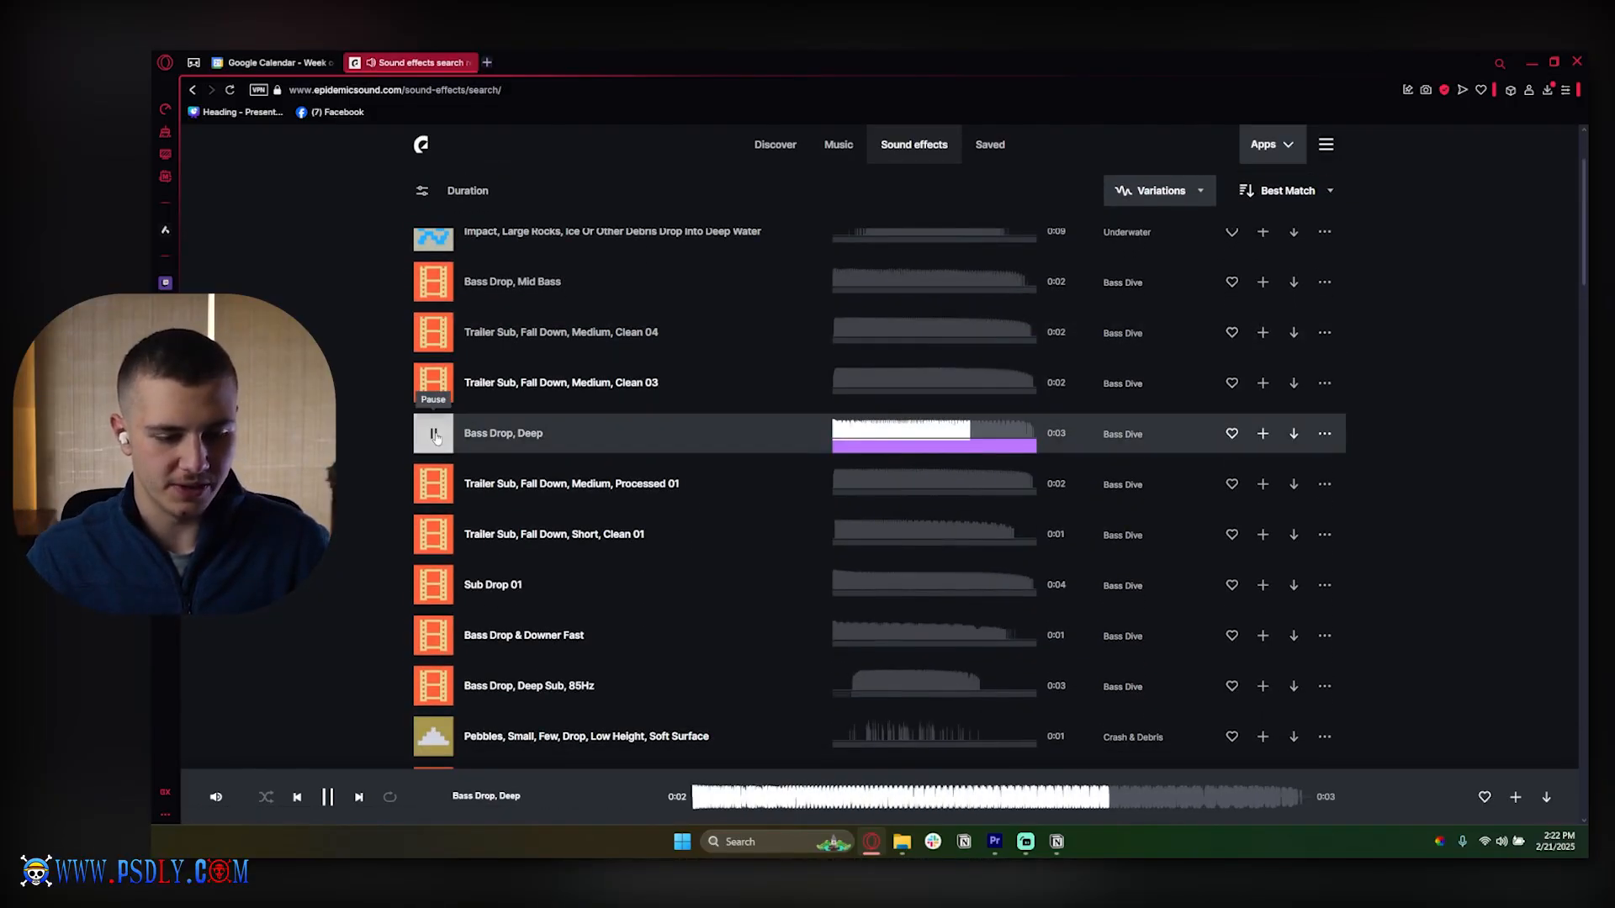
Switch to File Explorer and open the "textured sfx" folder within sound effects in the editing assets folder on the desktop
left_click(902, 842)
left_click(653, 278)
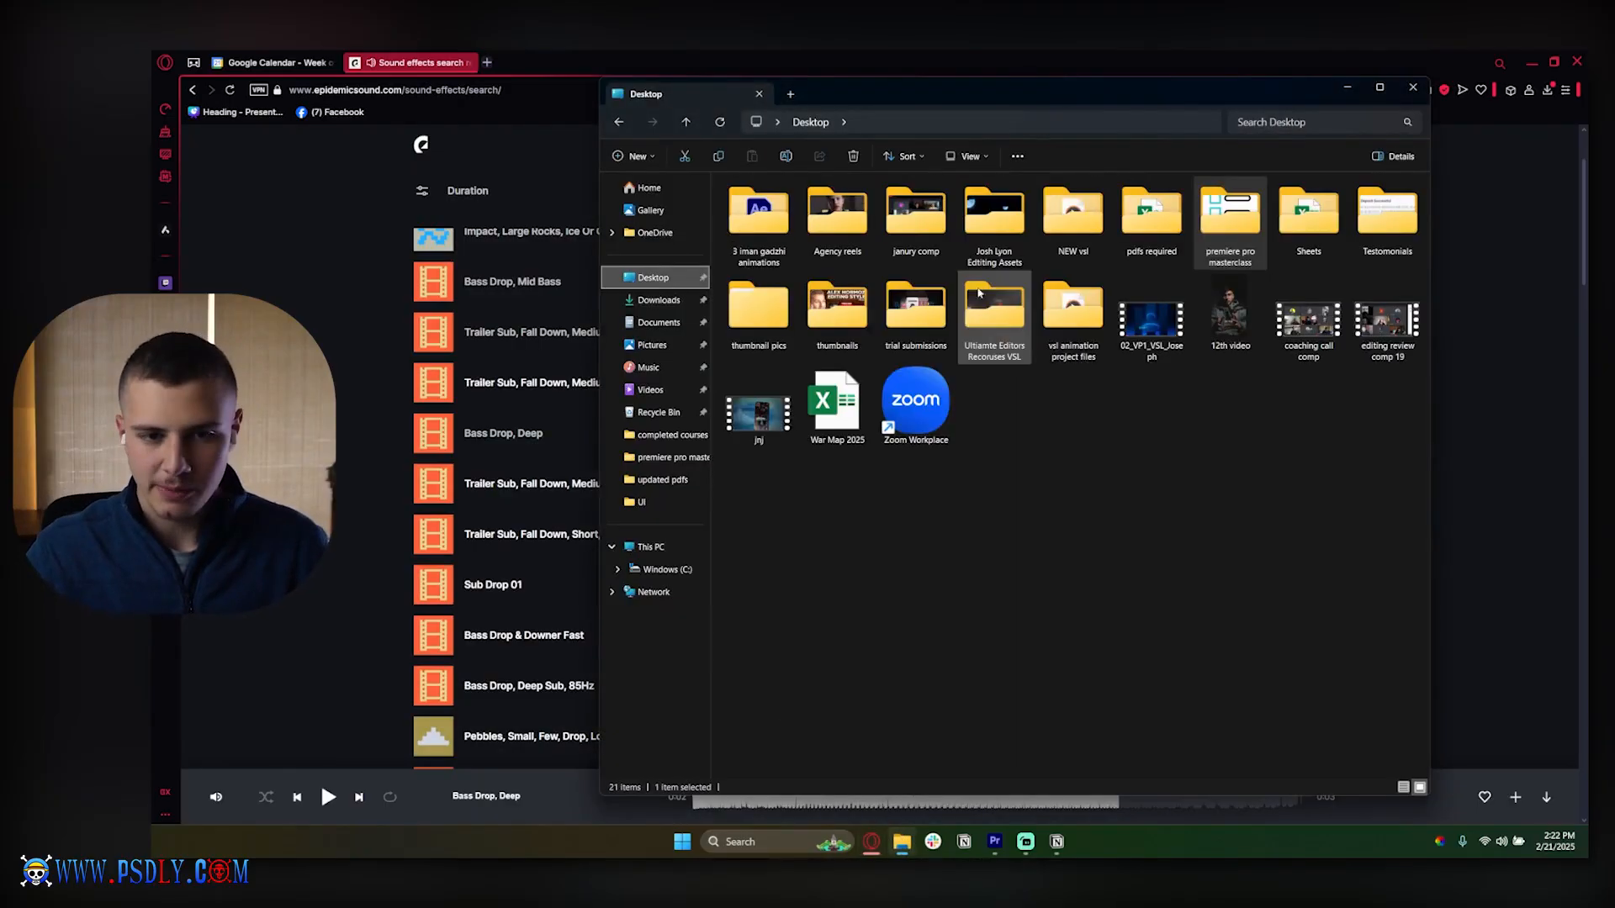
double_click(995, 215)
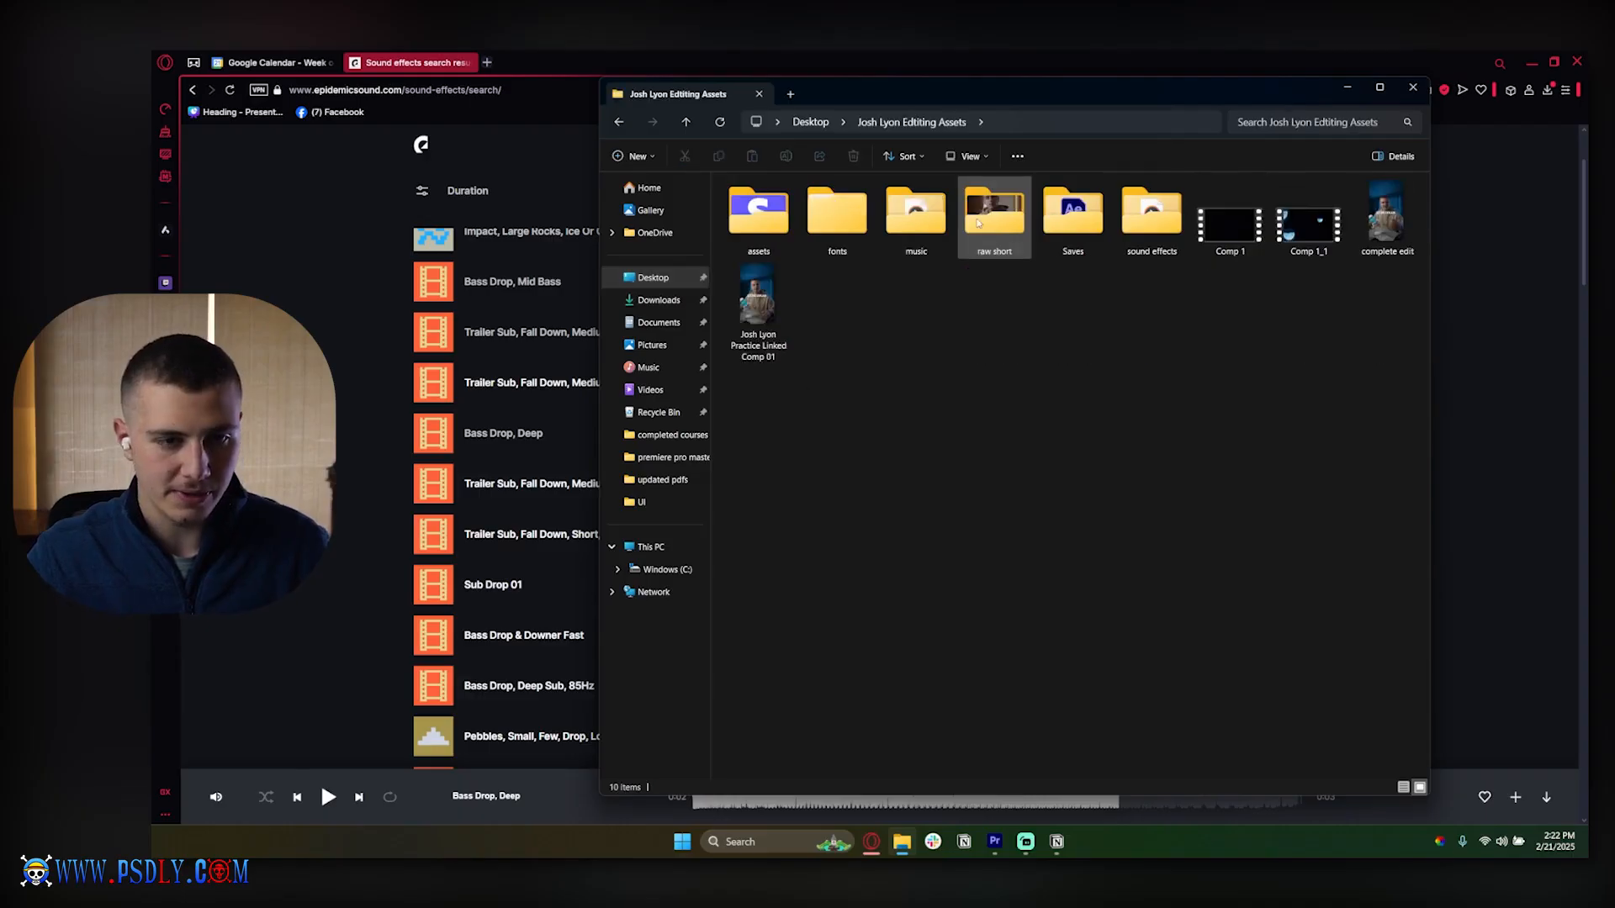
double_click(1151, 217)
double_click(773, 204)
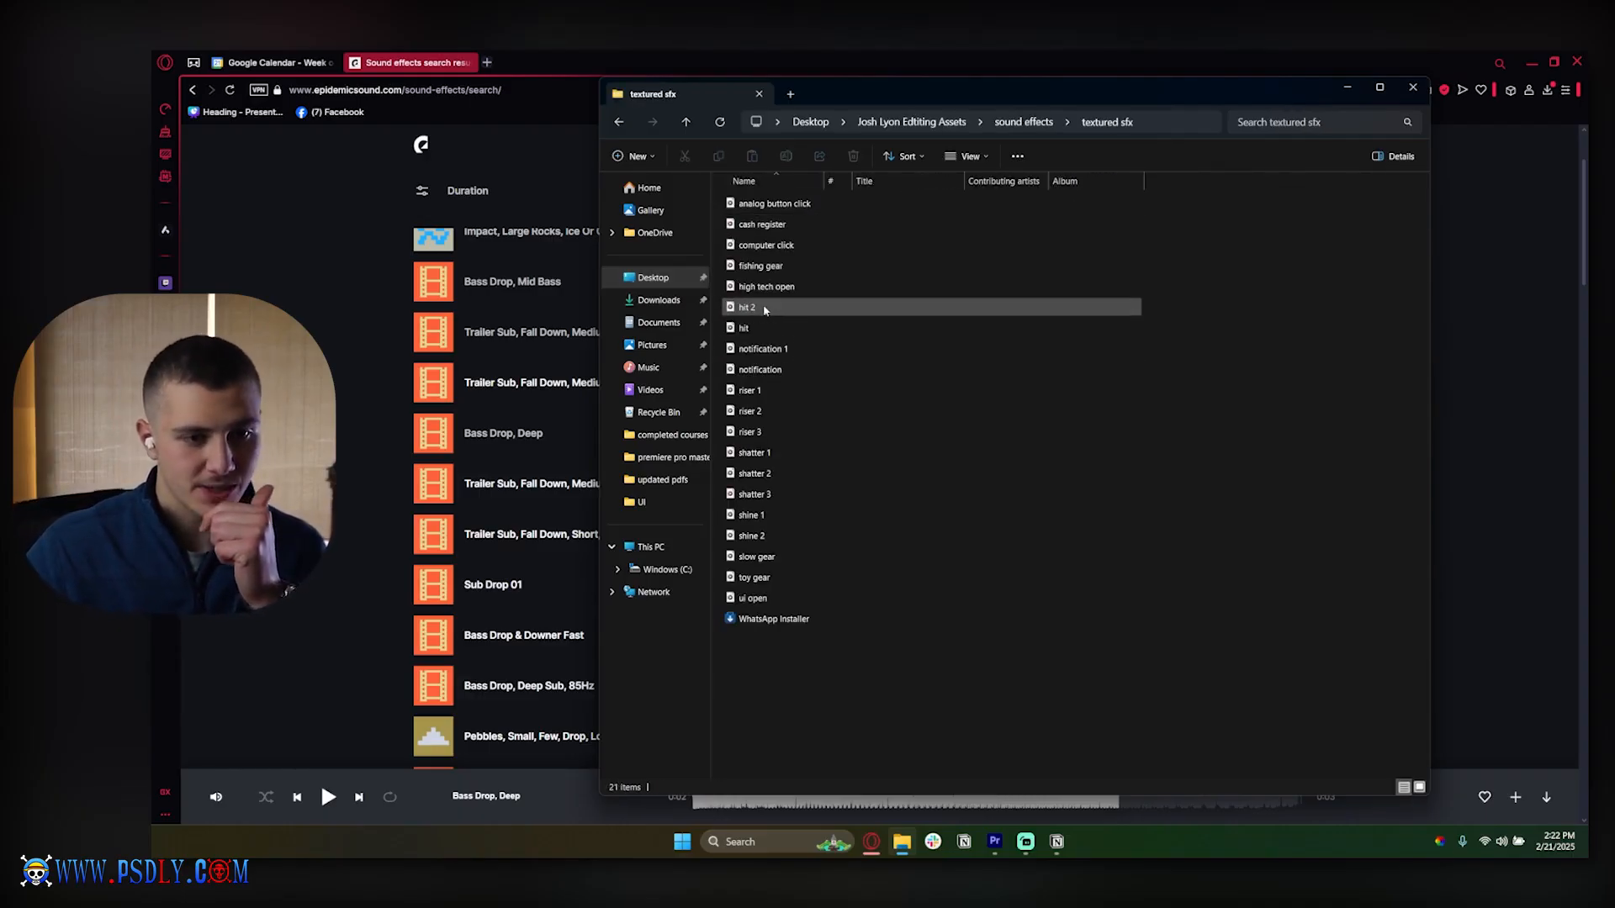
Play the "hit 2" and "hit" sound files one after the other in Media Player, adjusting the playback volume
double_click(764, 308)
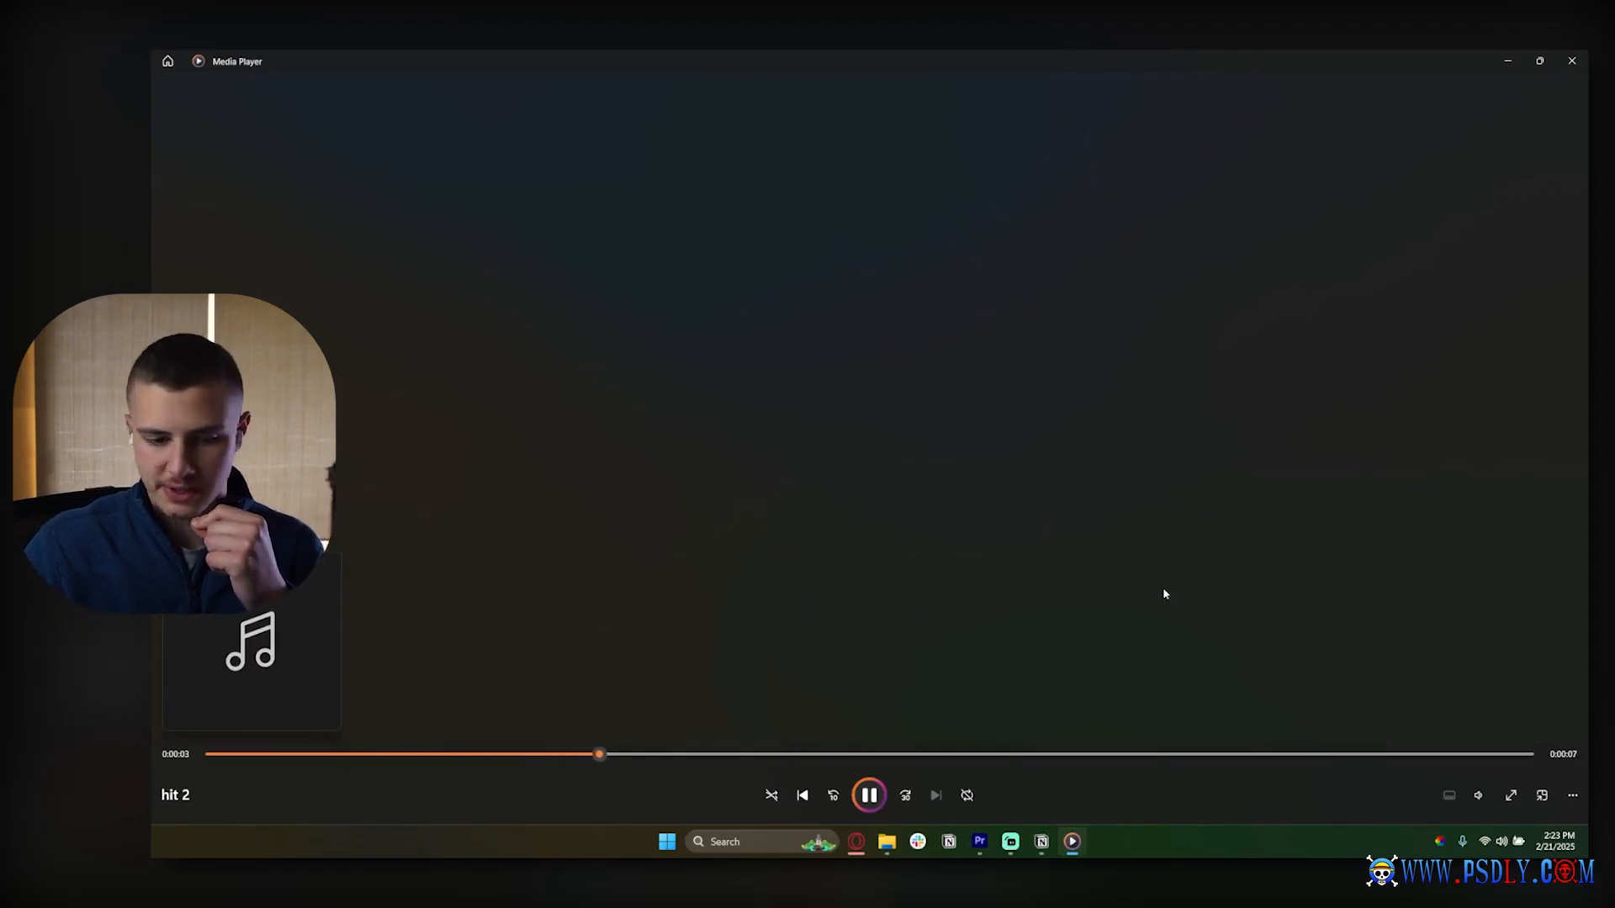
left_click(1476, 797)
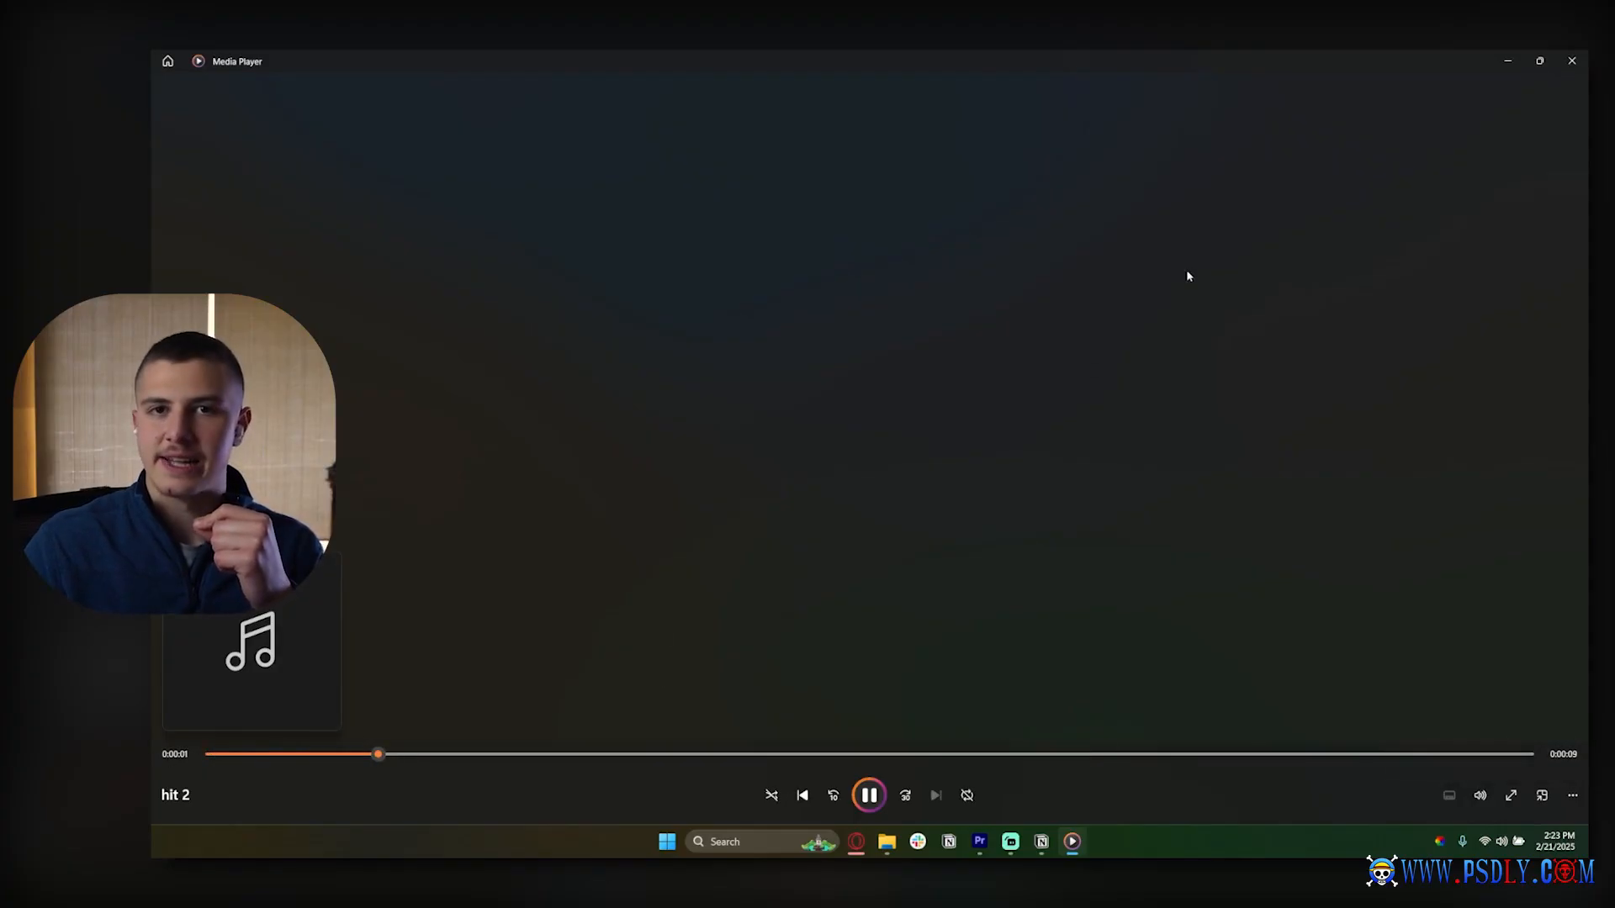
left_click(1571, 60)
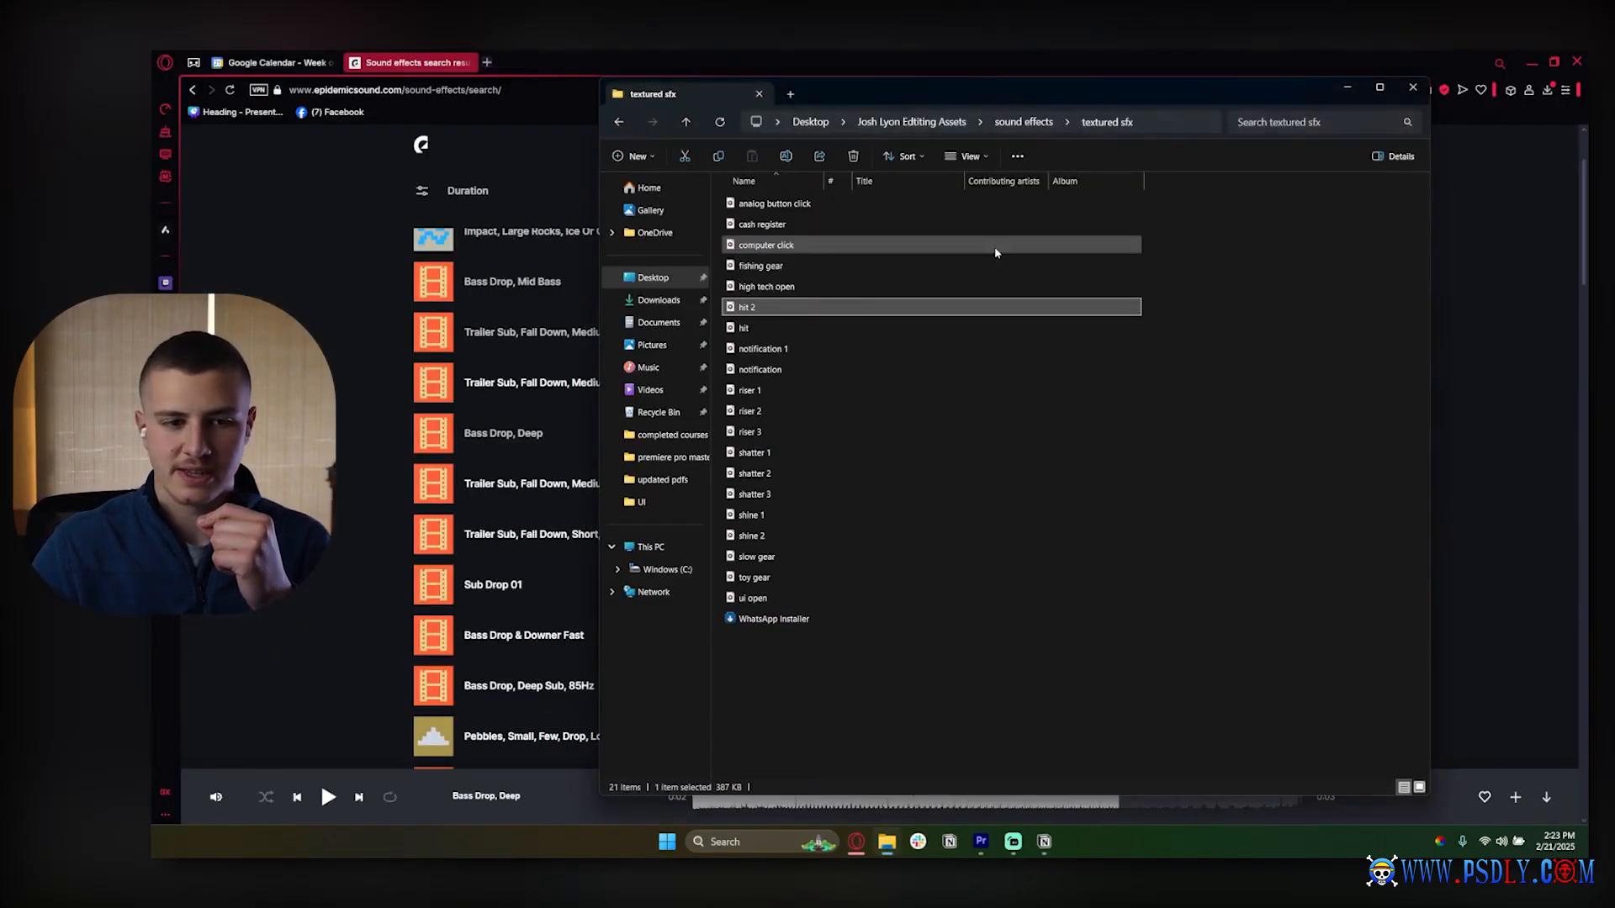
double_click(776, 329)
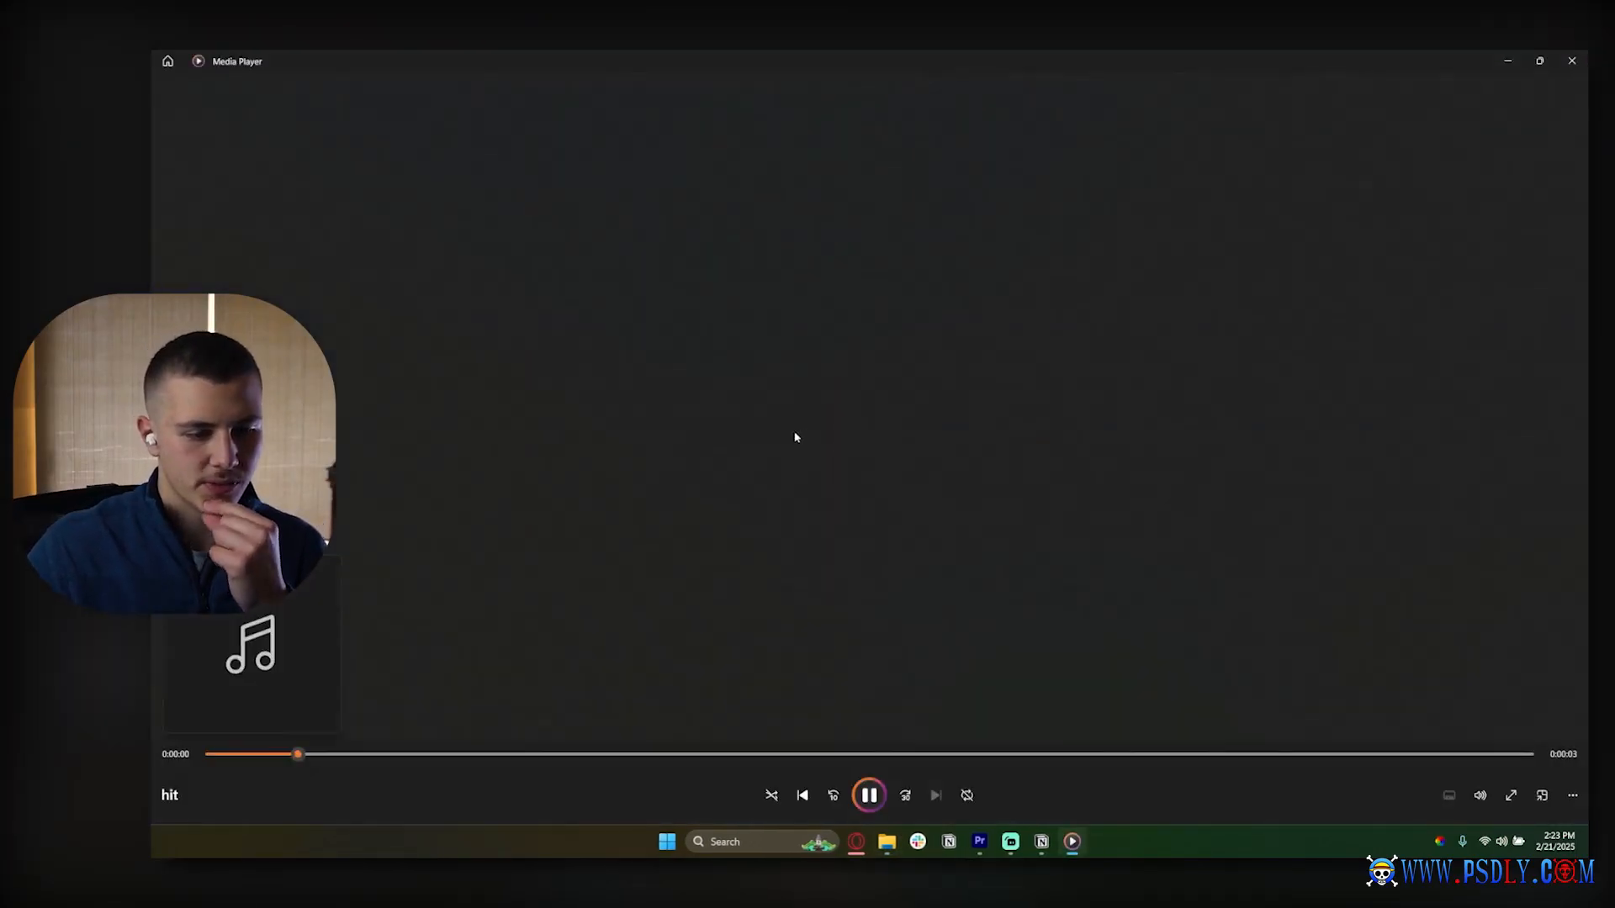
left_click(1571, 61)
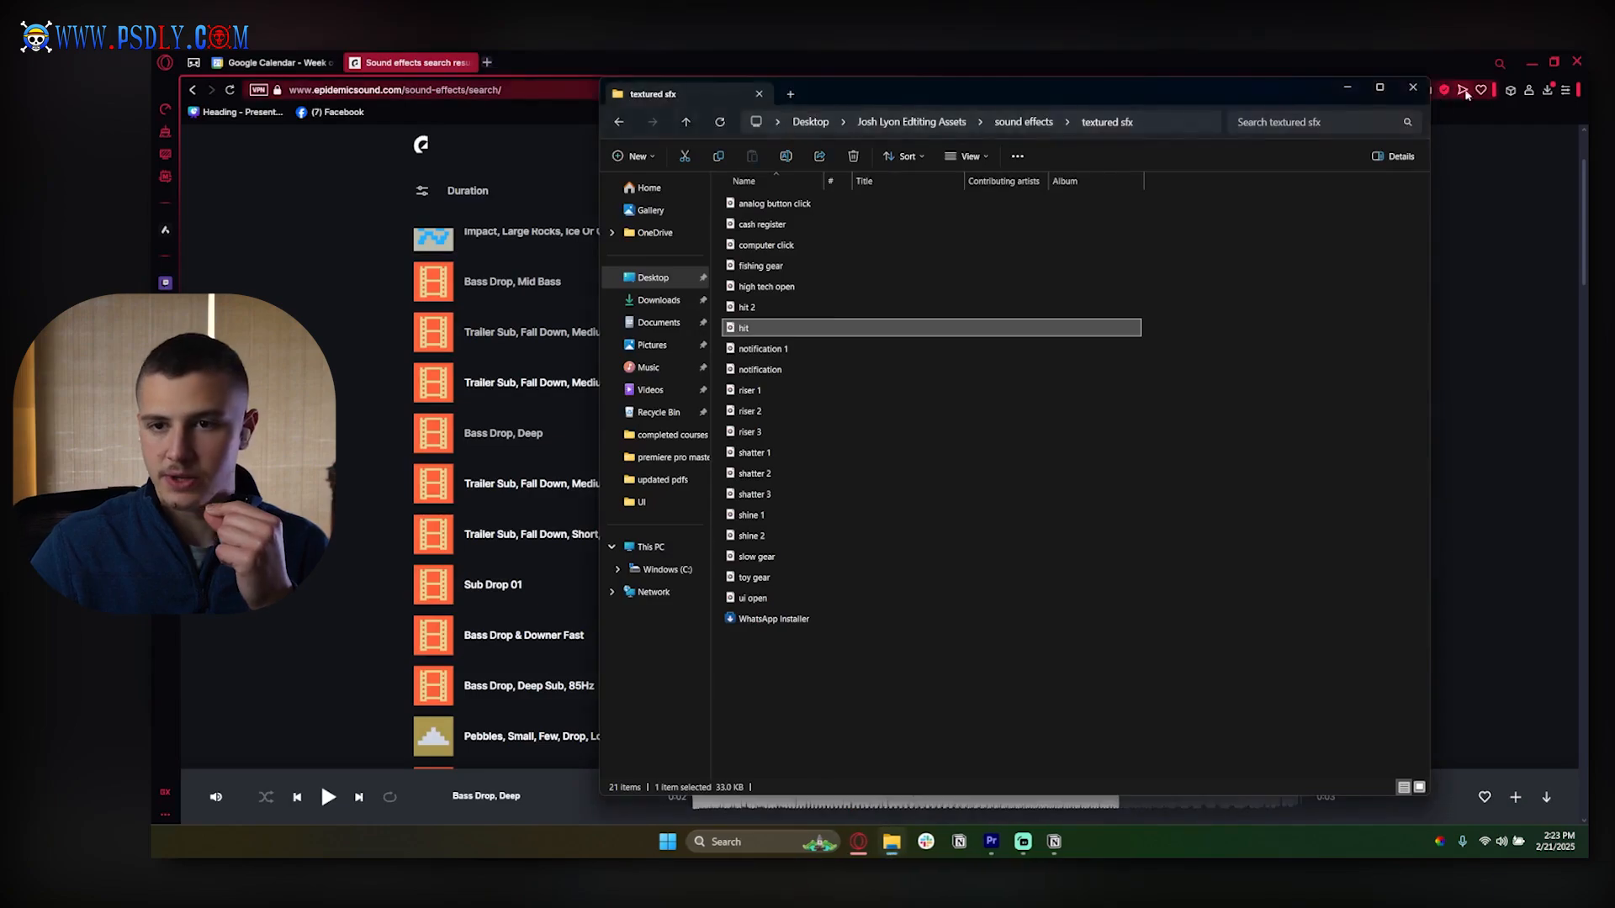
Close the textured sfx folder window and search the Epidemic Sound effects for "boom"
left_click(1413, 59)
scroll(604, 228, "up", 2)
left_click(530, 205)
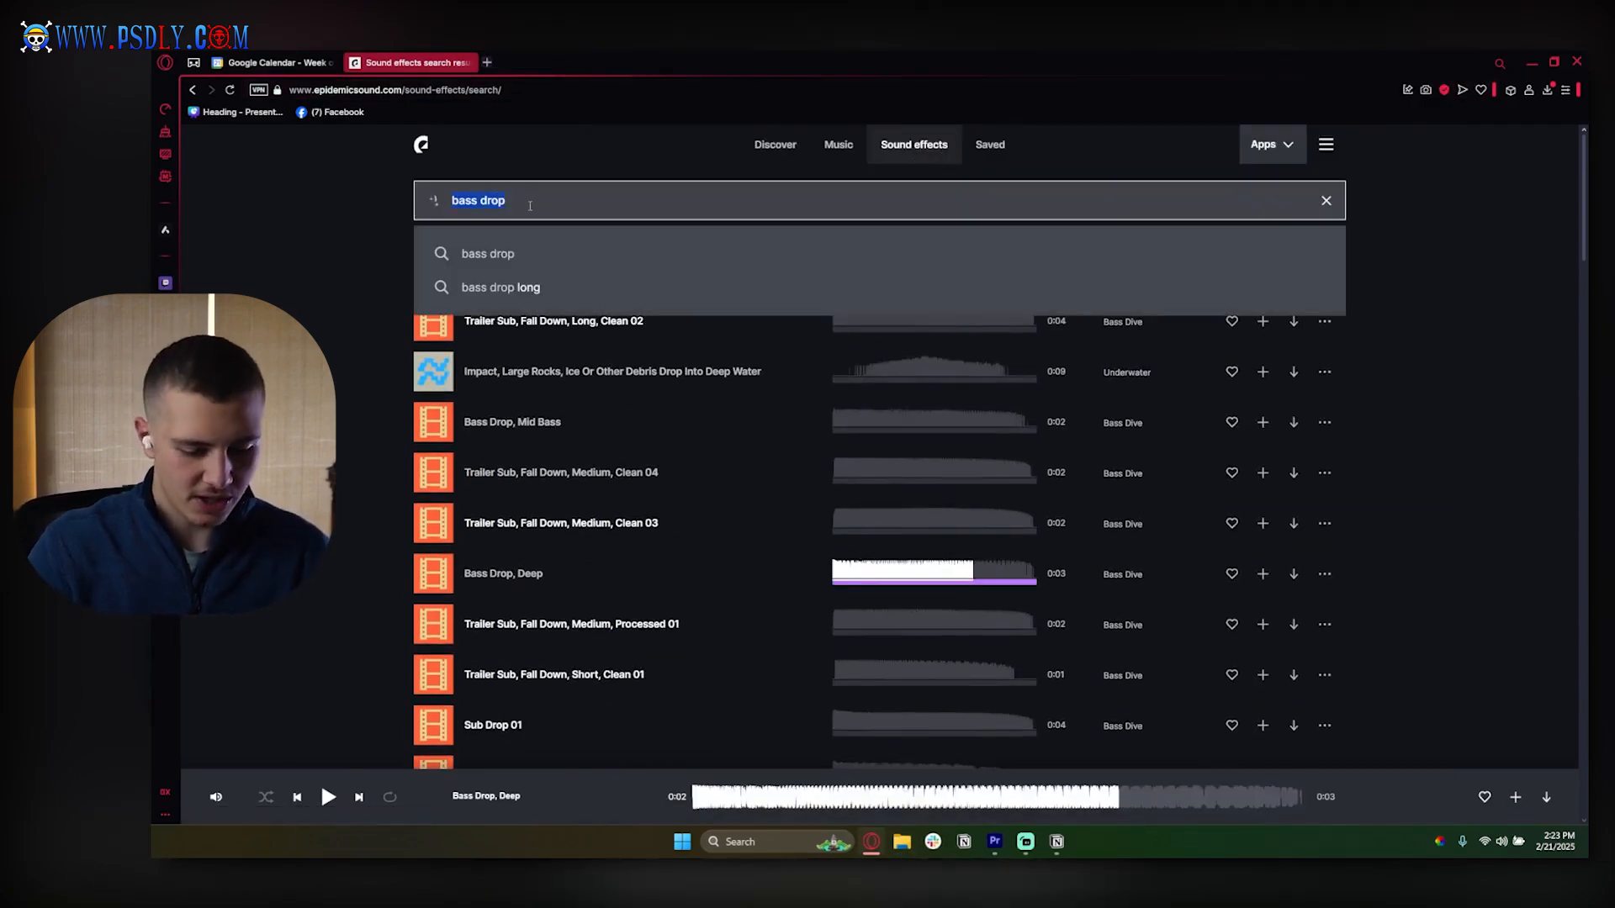
type("boom")
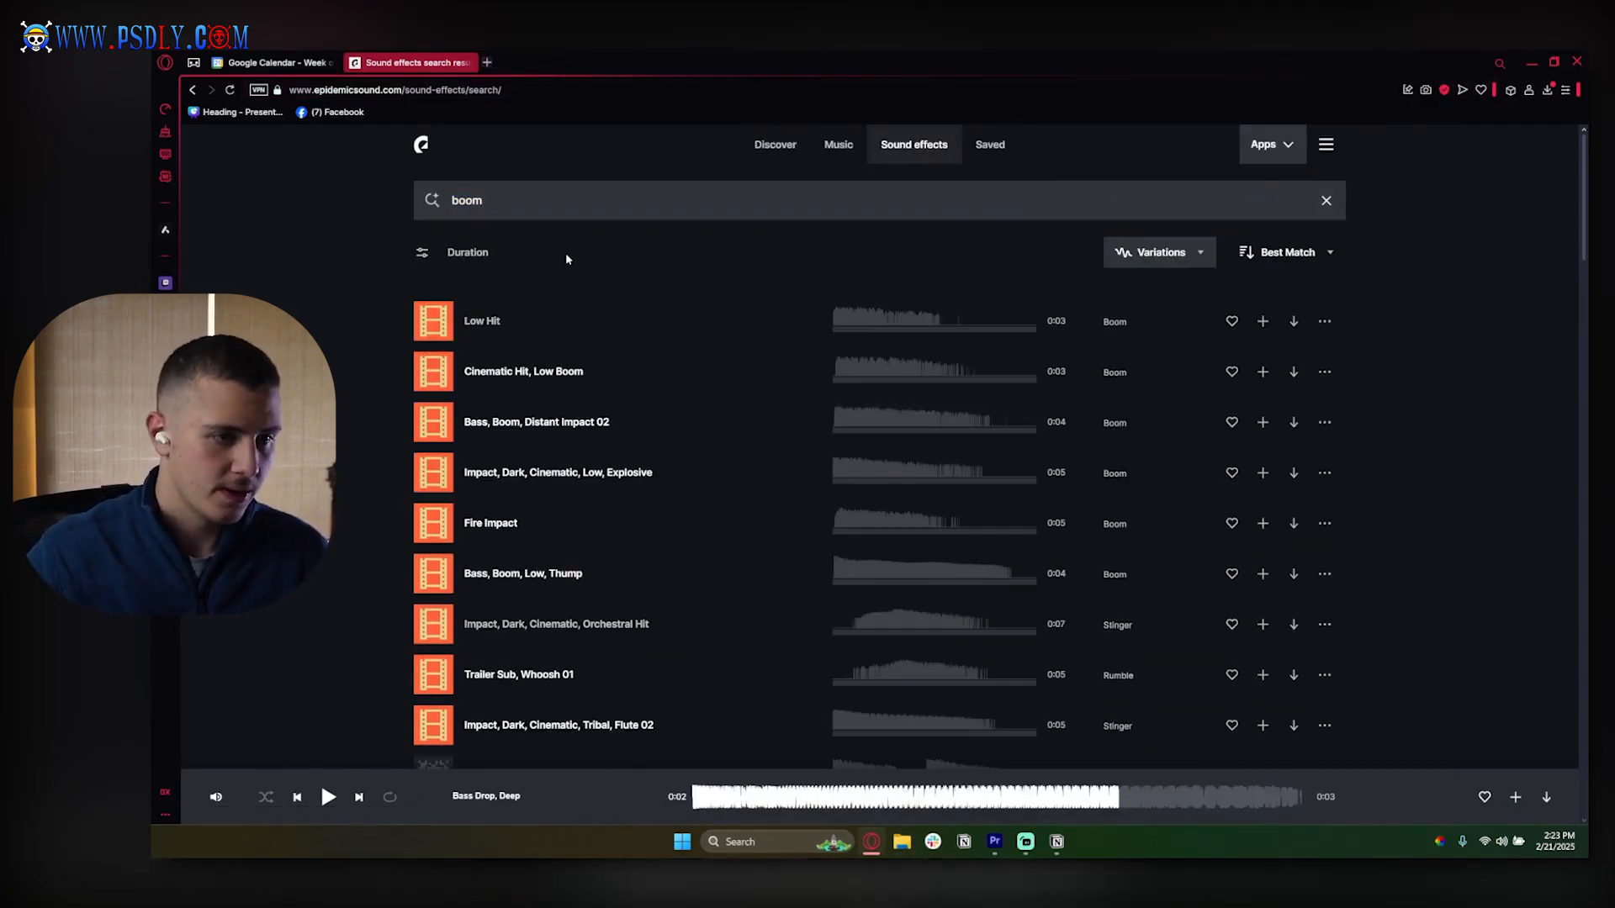
Preview the boom results "Low Hit", "Trailer Sub, Whoosh 01" and "Impact, Dark, Cinematic, Tribal, Flute 02"
left_click(434, 322)
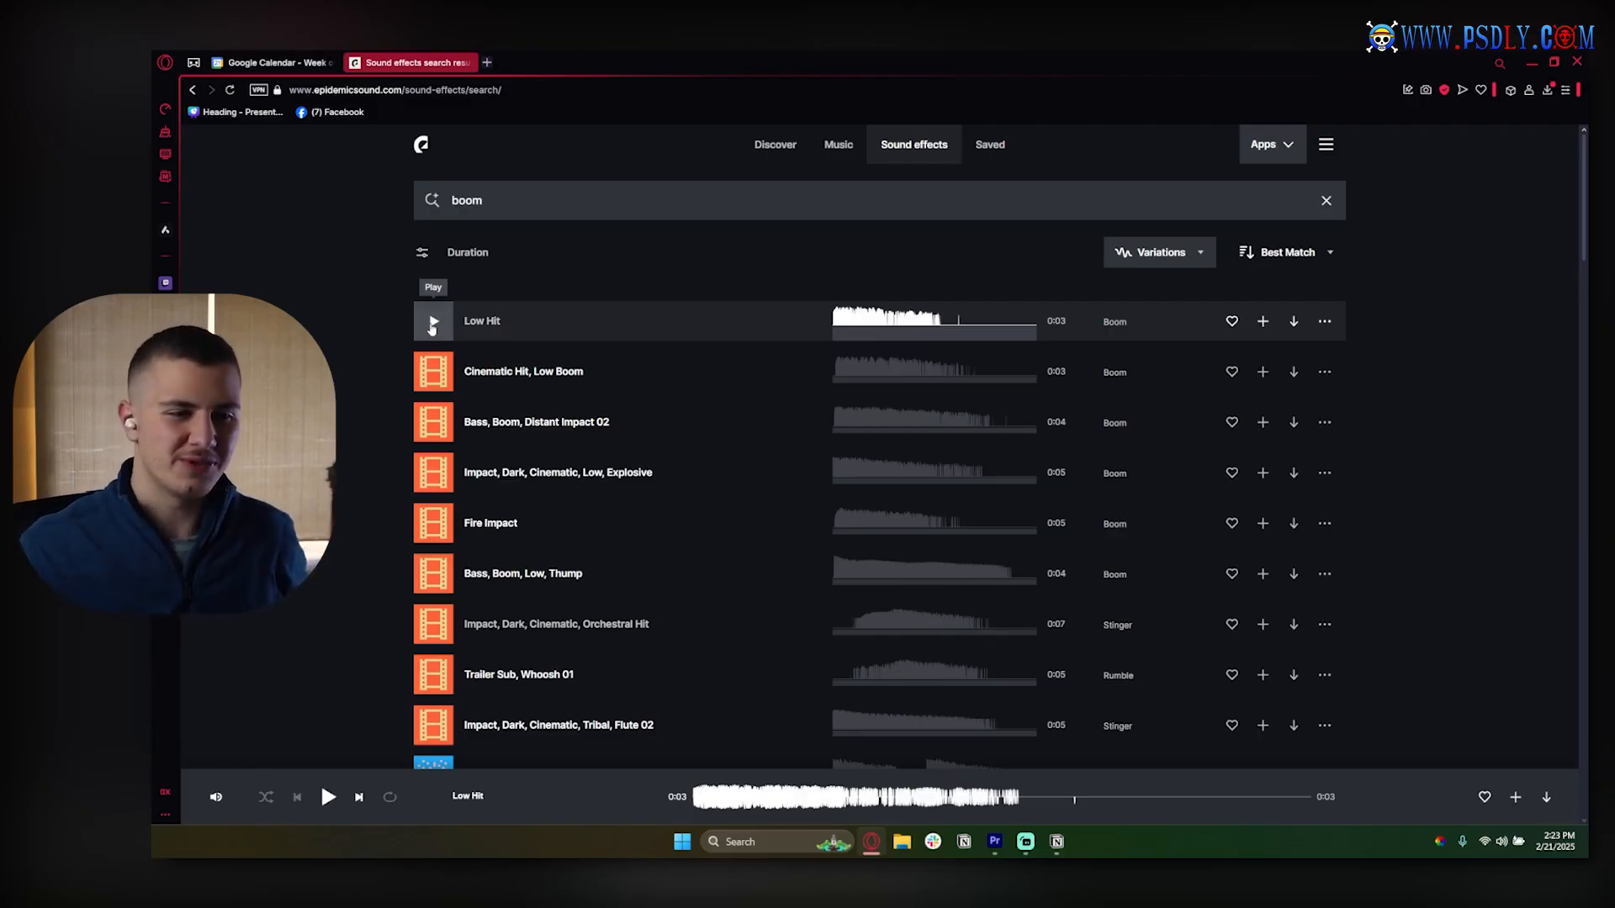
scroll(435, 378, "down", 2)
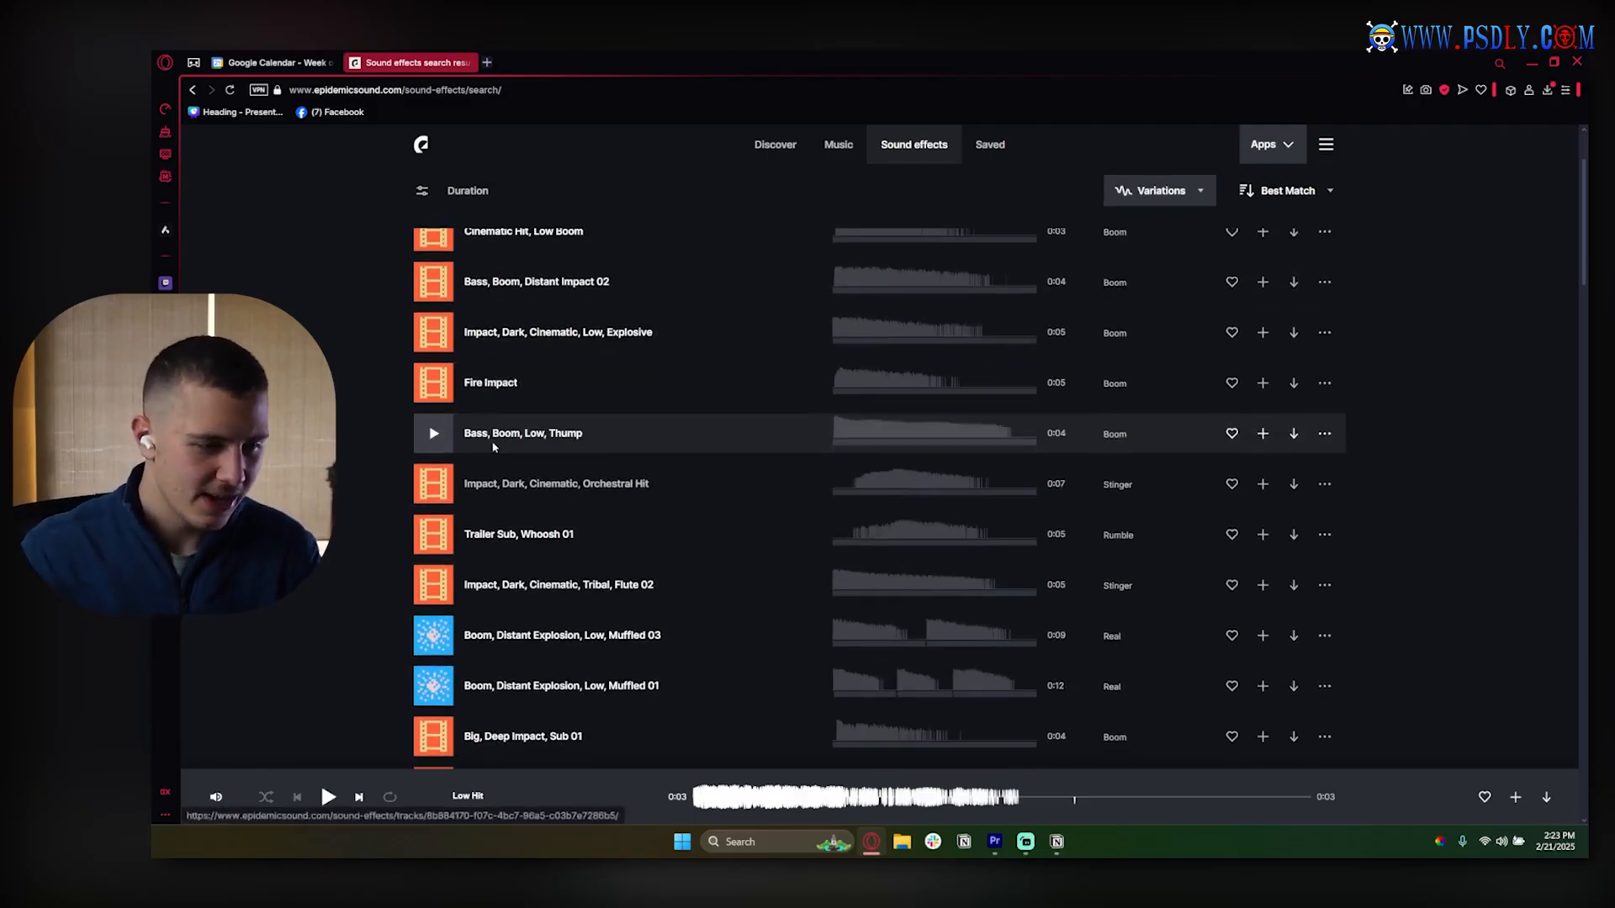
left_click(434, 537)
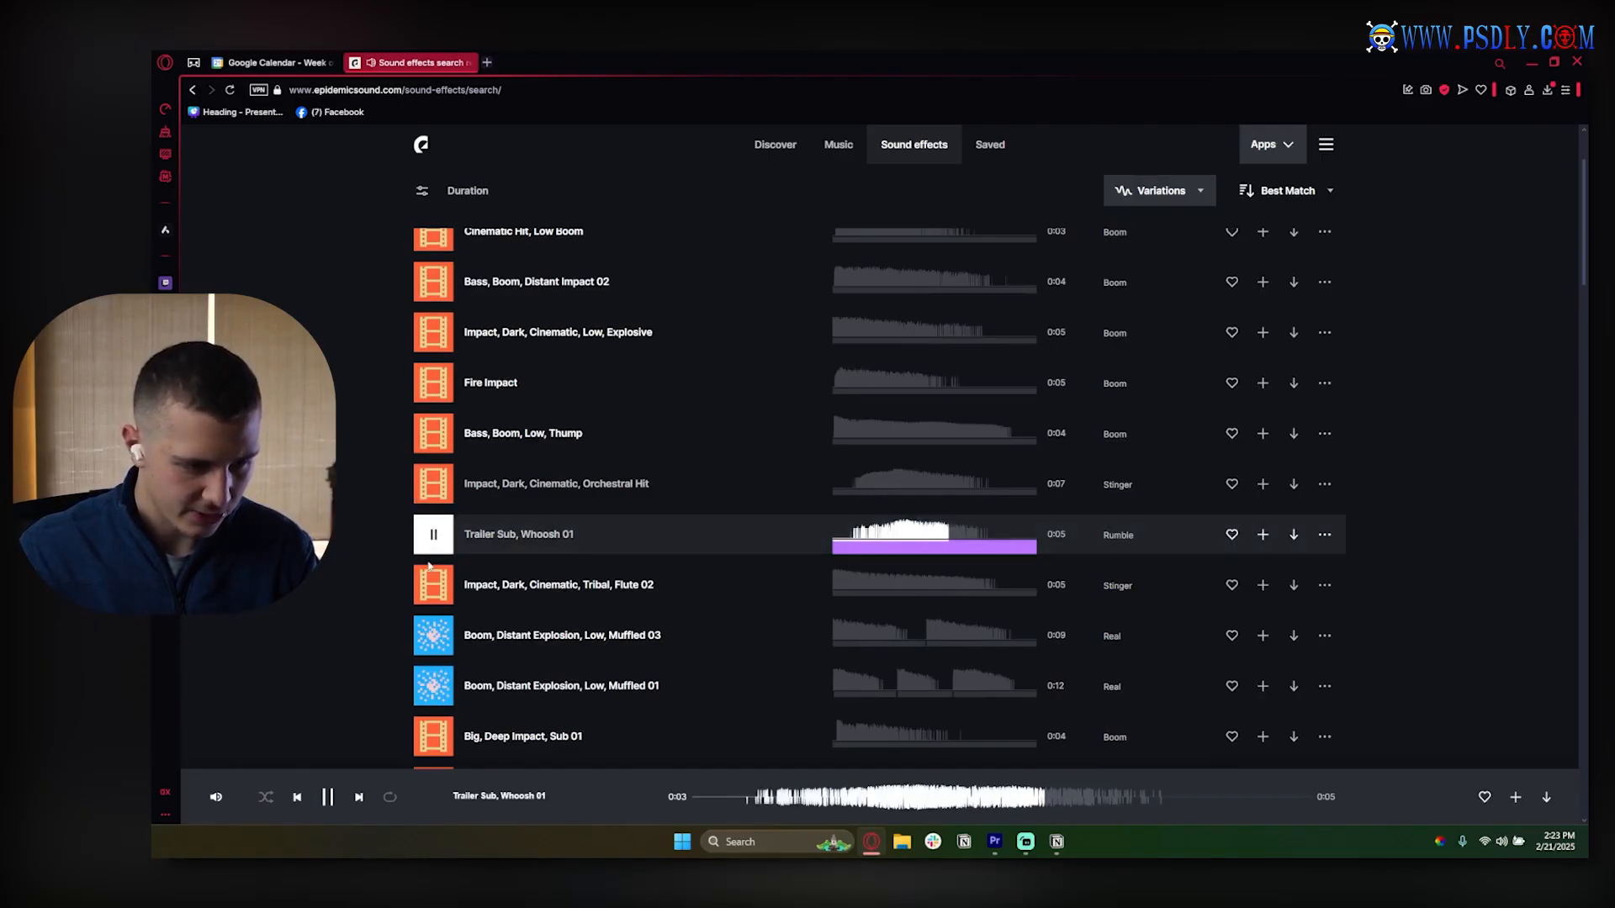
scroll(428, 543, "down", 1)
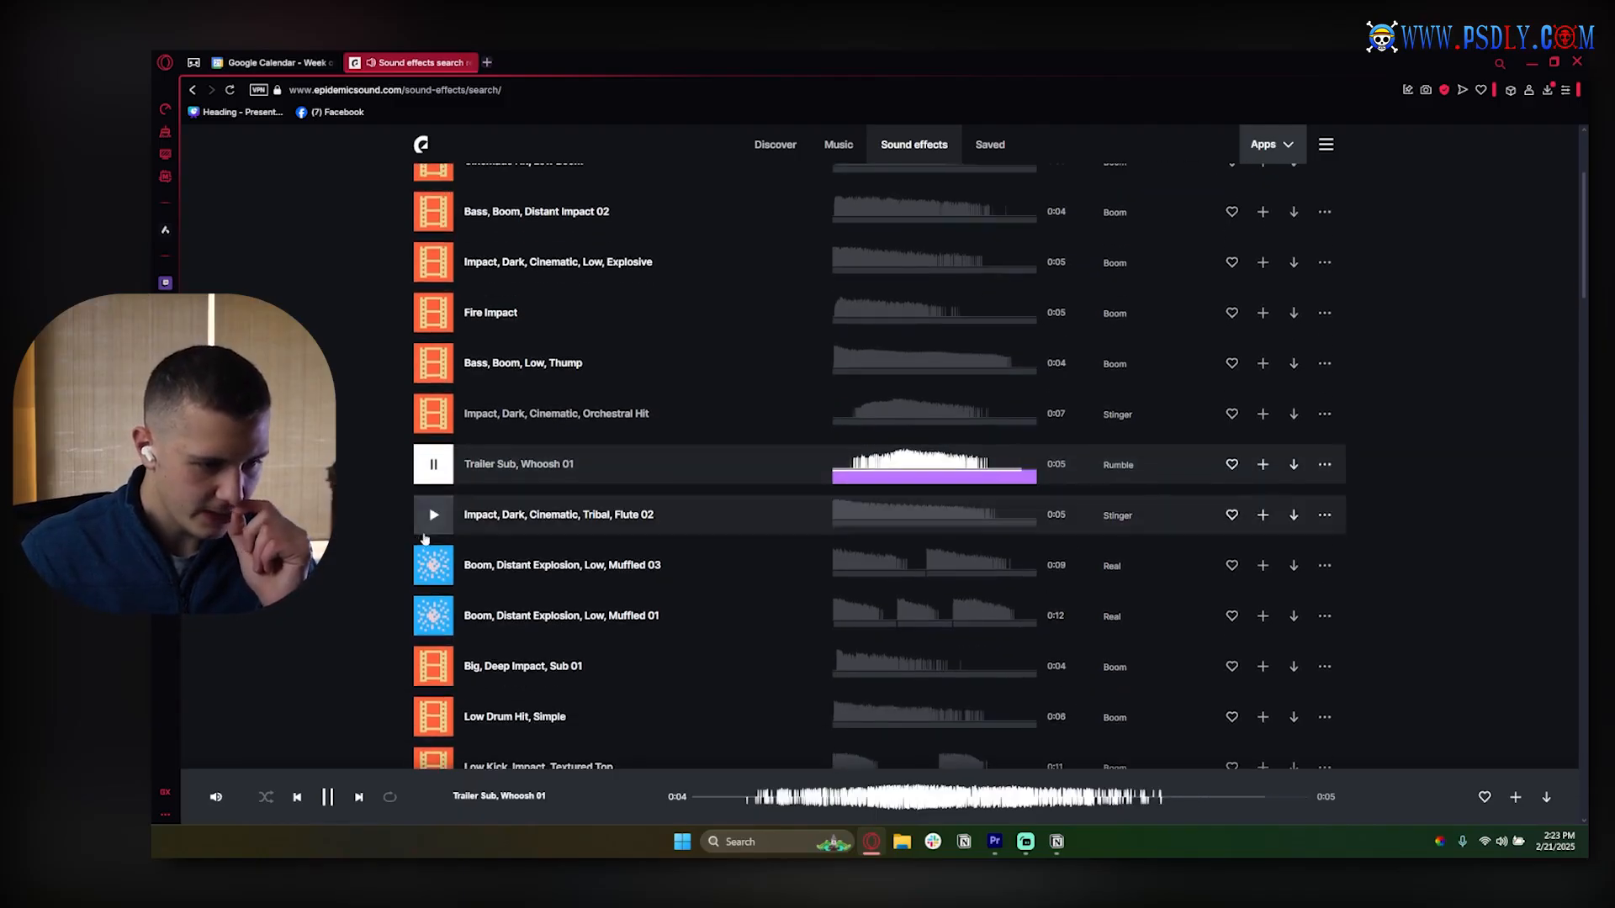
left_click(431, 517)
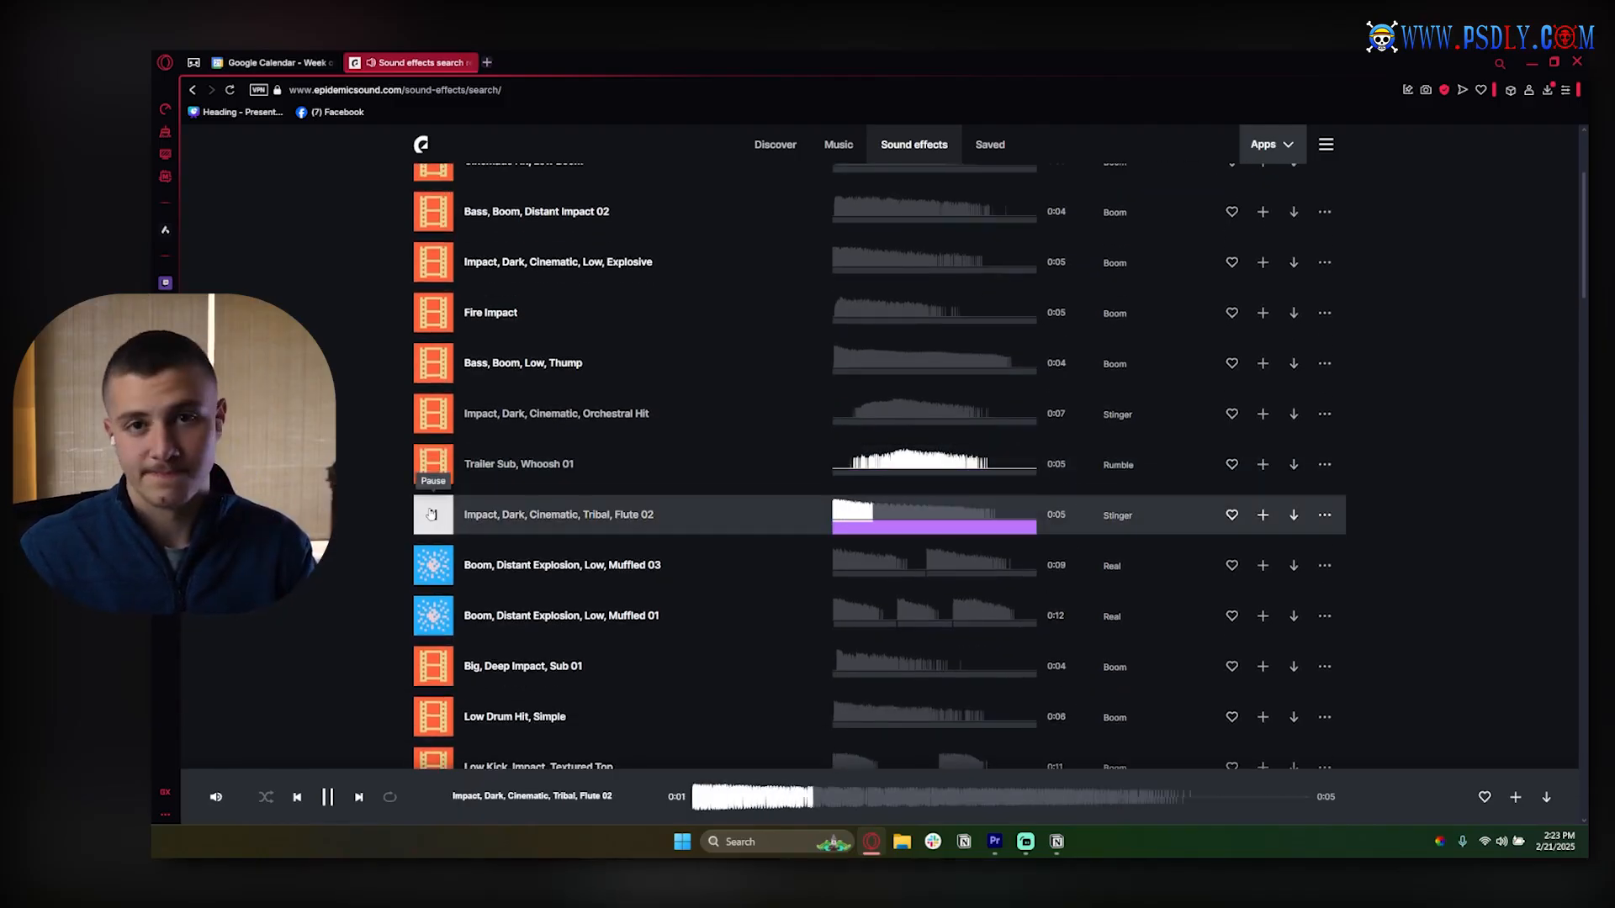
scroll(434, 518, "up", 3)
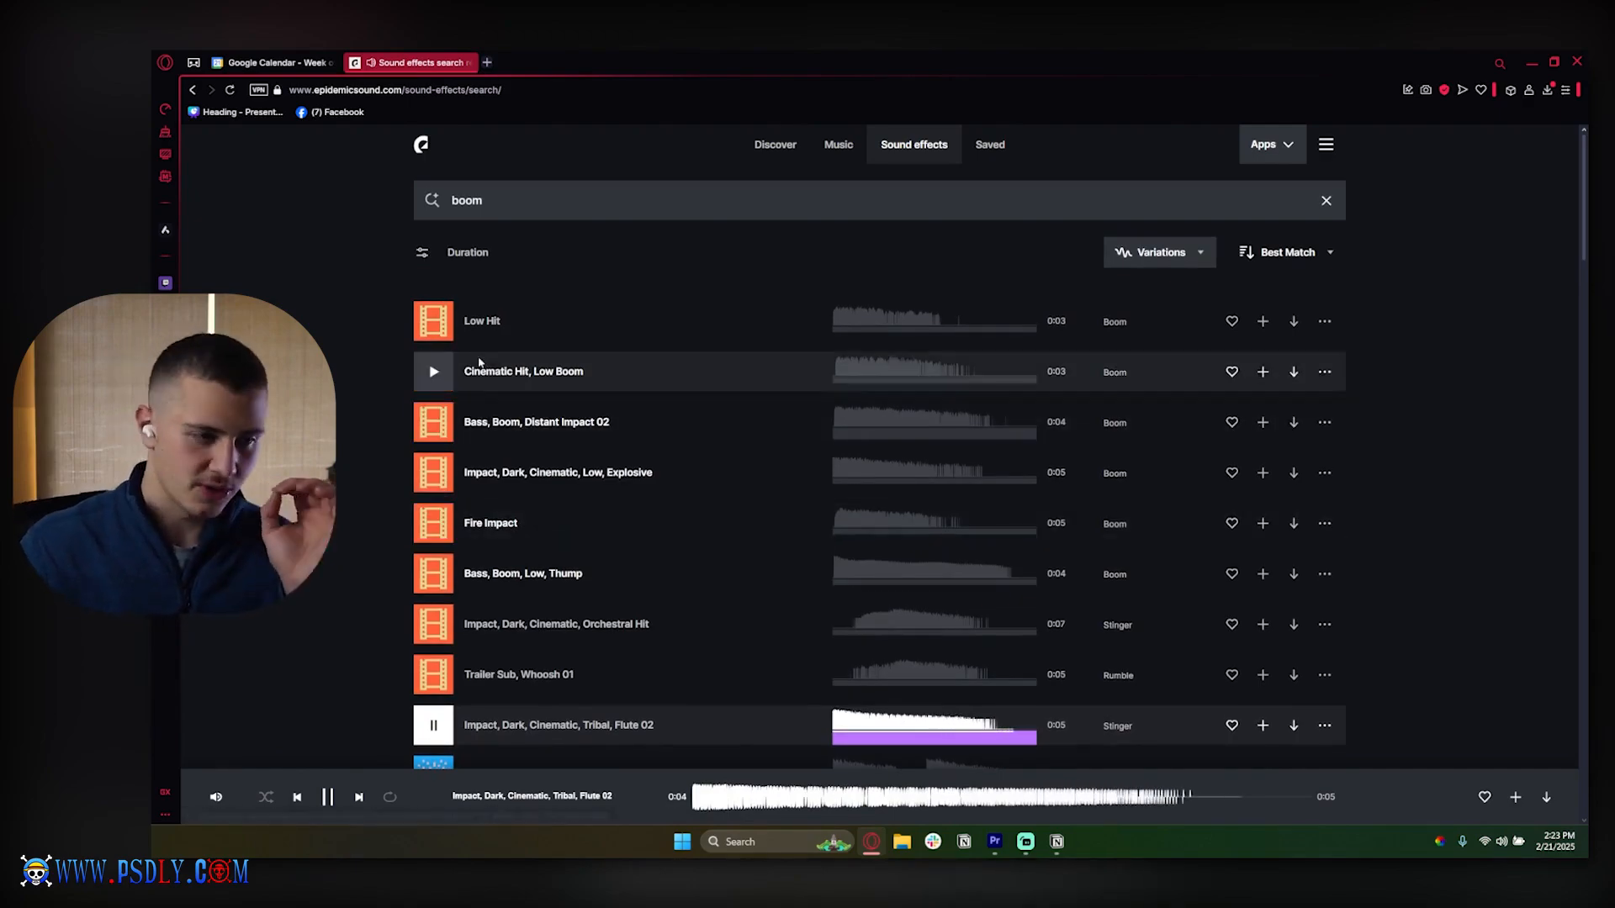
Replay the "Low Hit" sound, download it and save it as hit.mp3 in the risers and hits folder
left_click(432, 322)
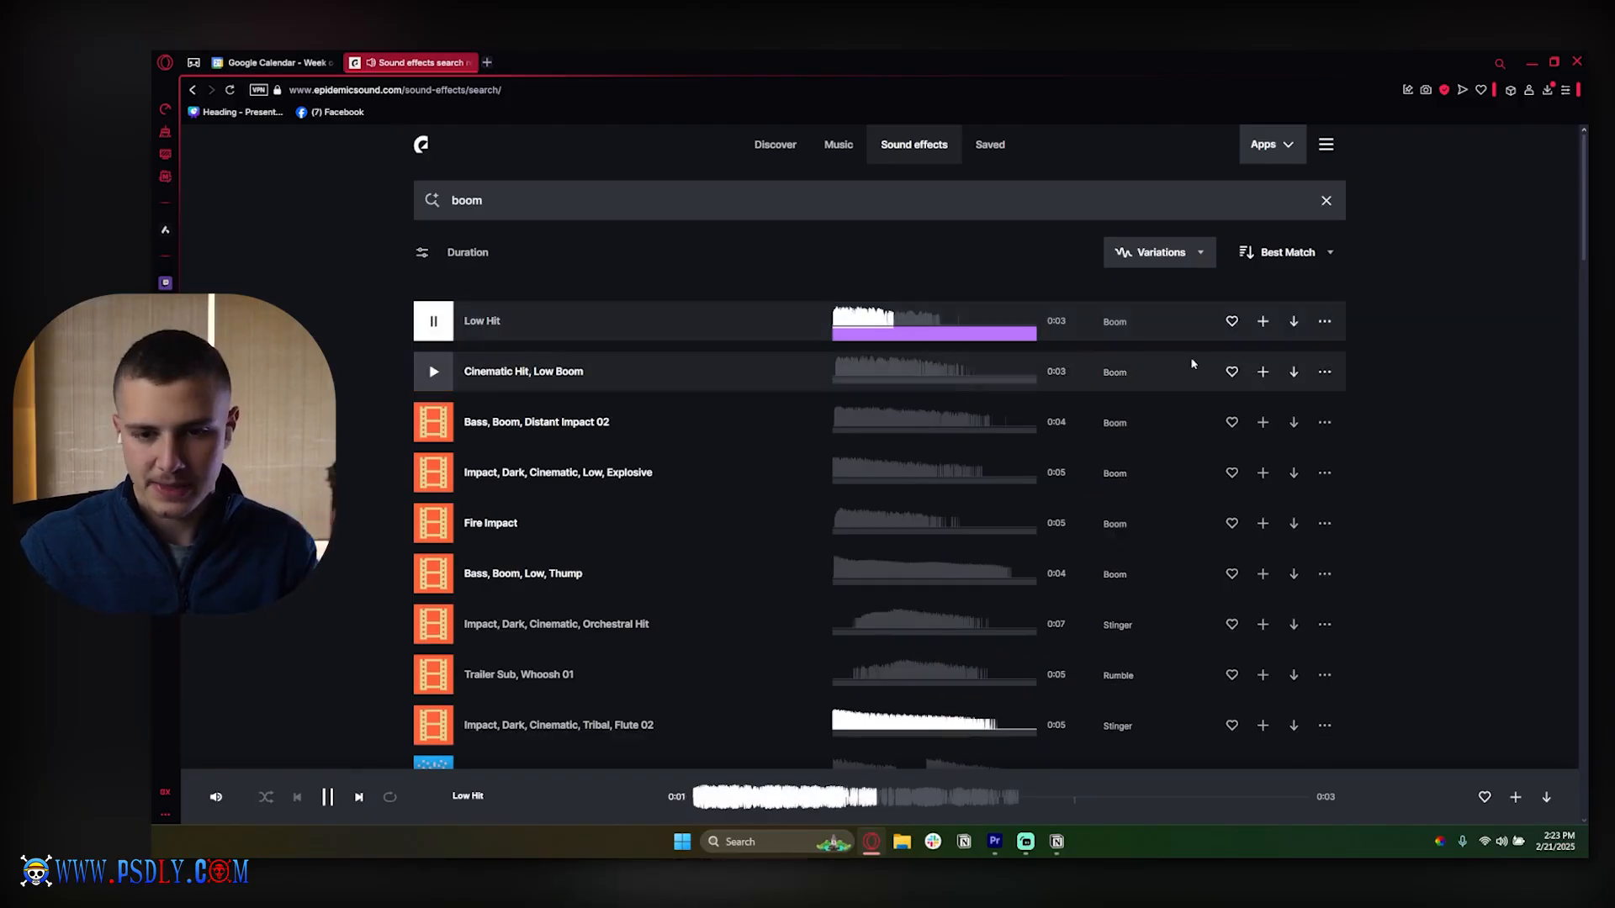
left_click(1293, 321)
left_click(1074, 629)
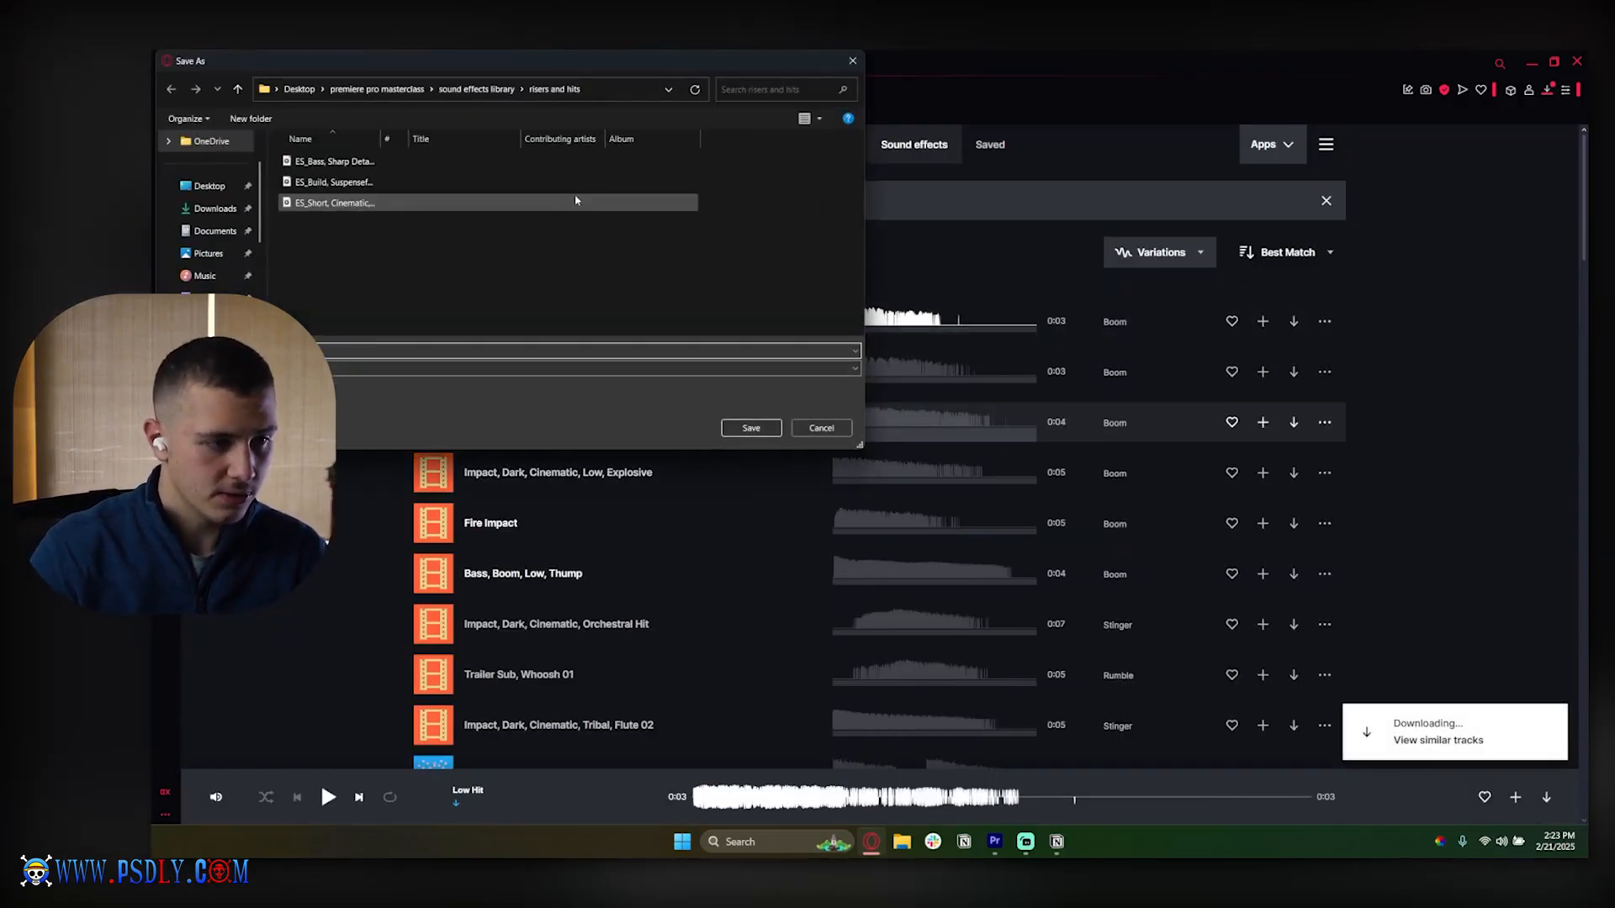
key("Return")
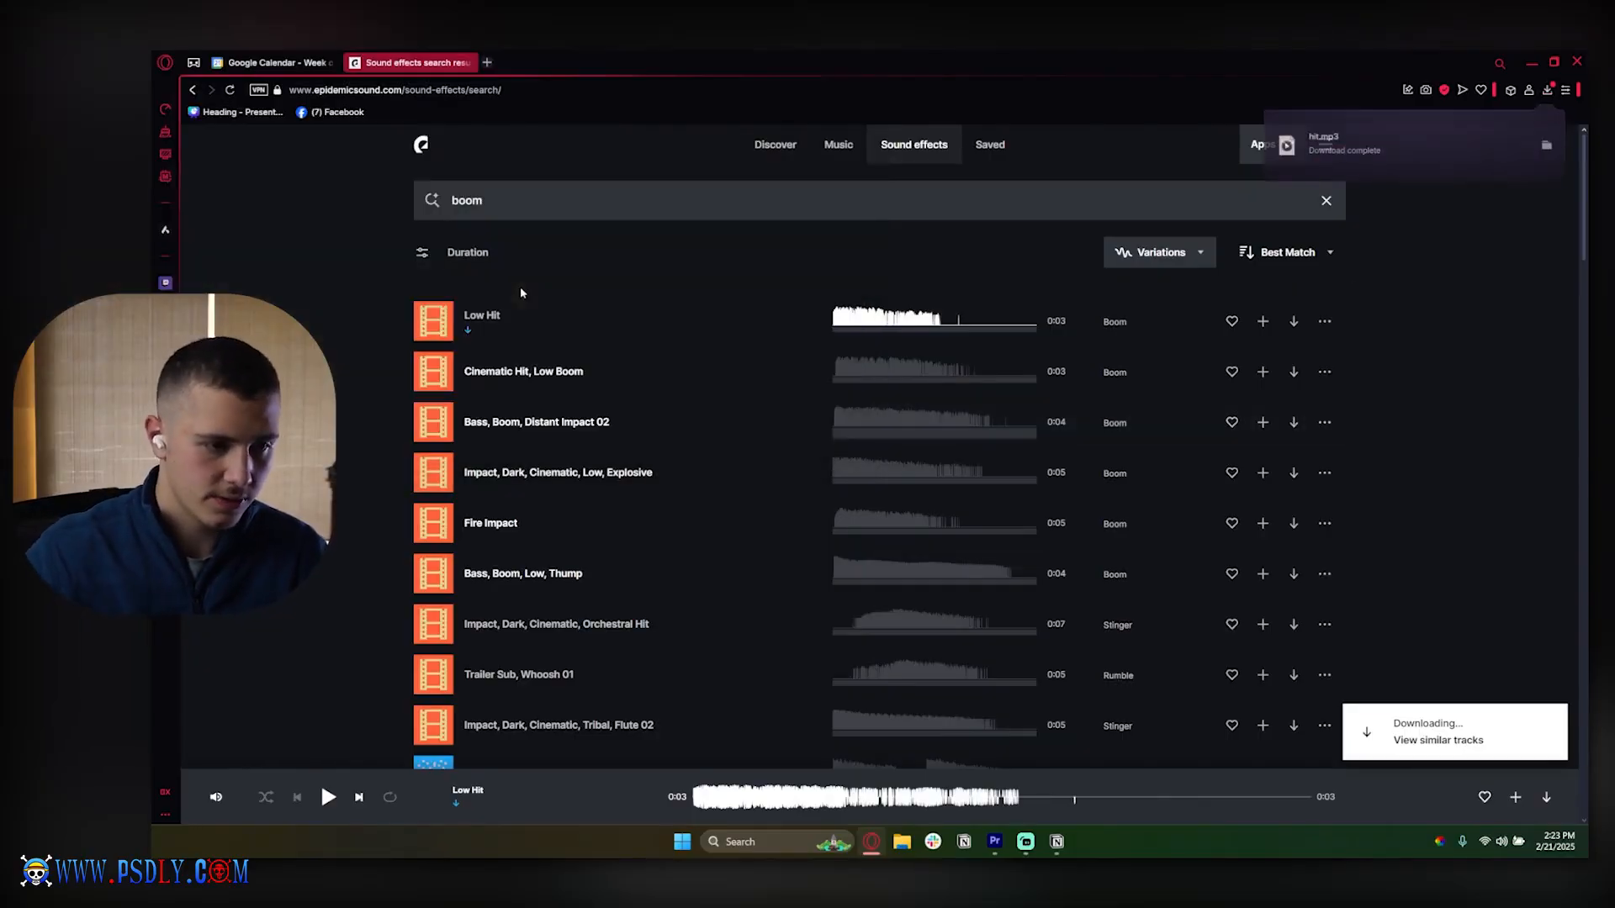
Preview "Cinematic Hit, Low Boom", "Bass, Boom, Distant Impact 02", "Impact, Dark, Cinematic, Low, Explosive" and "Fire Impact"
left_click(433, 372)
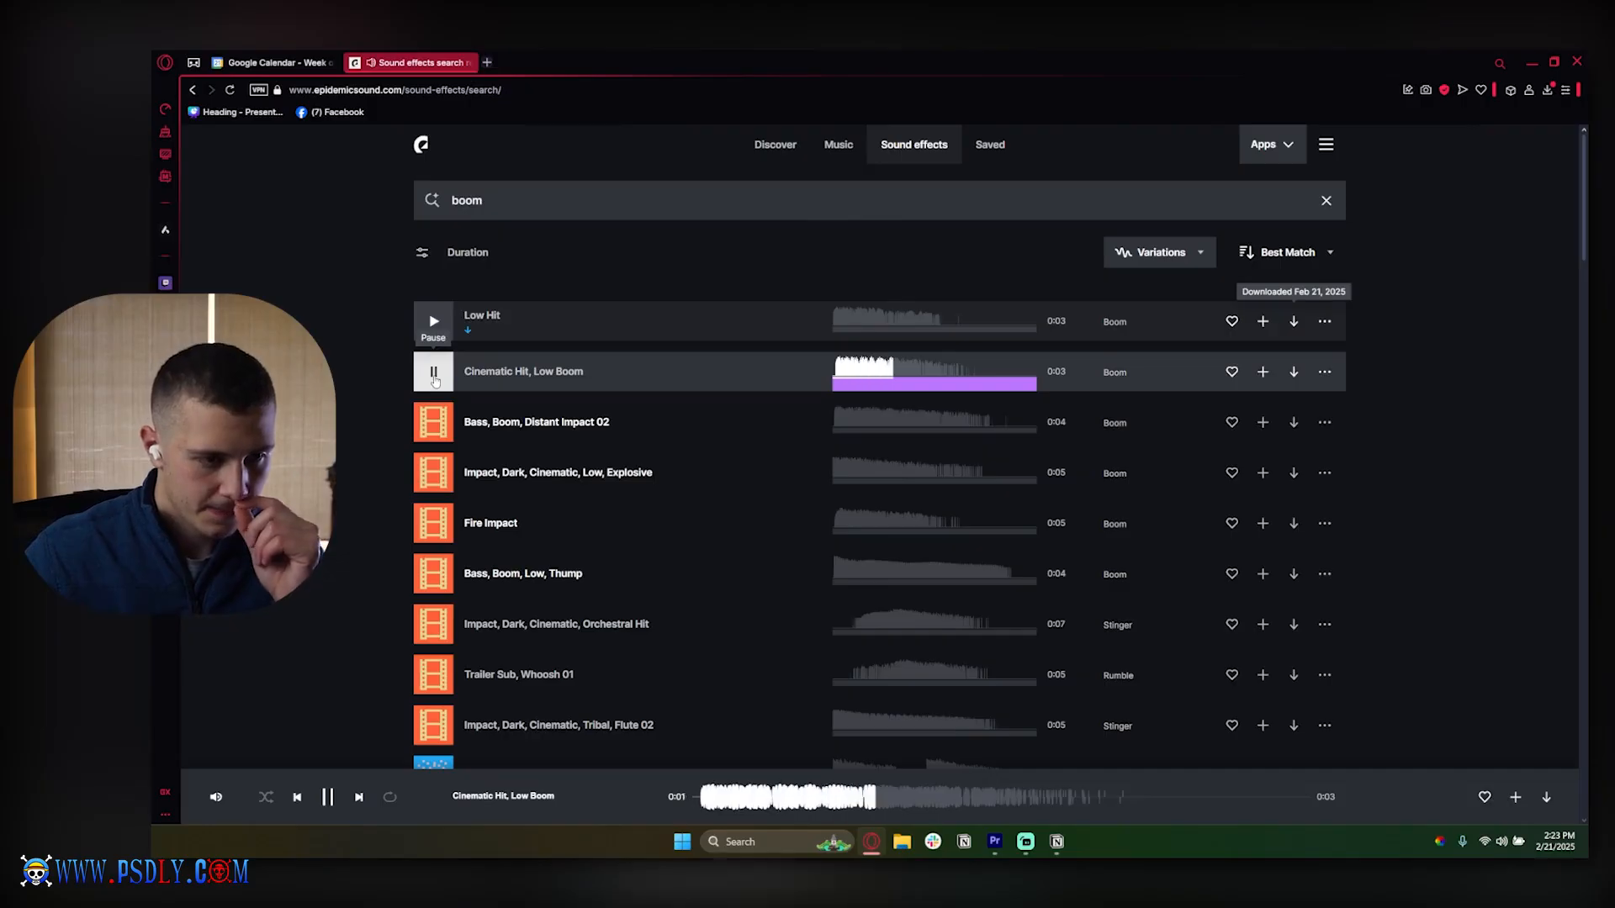
left_click(436, 423)
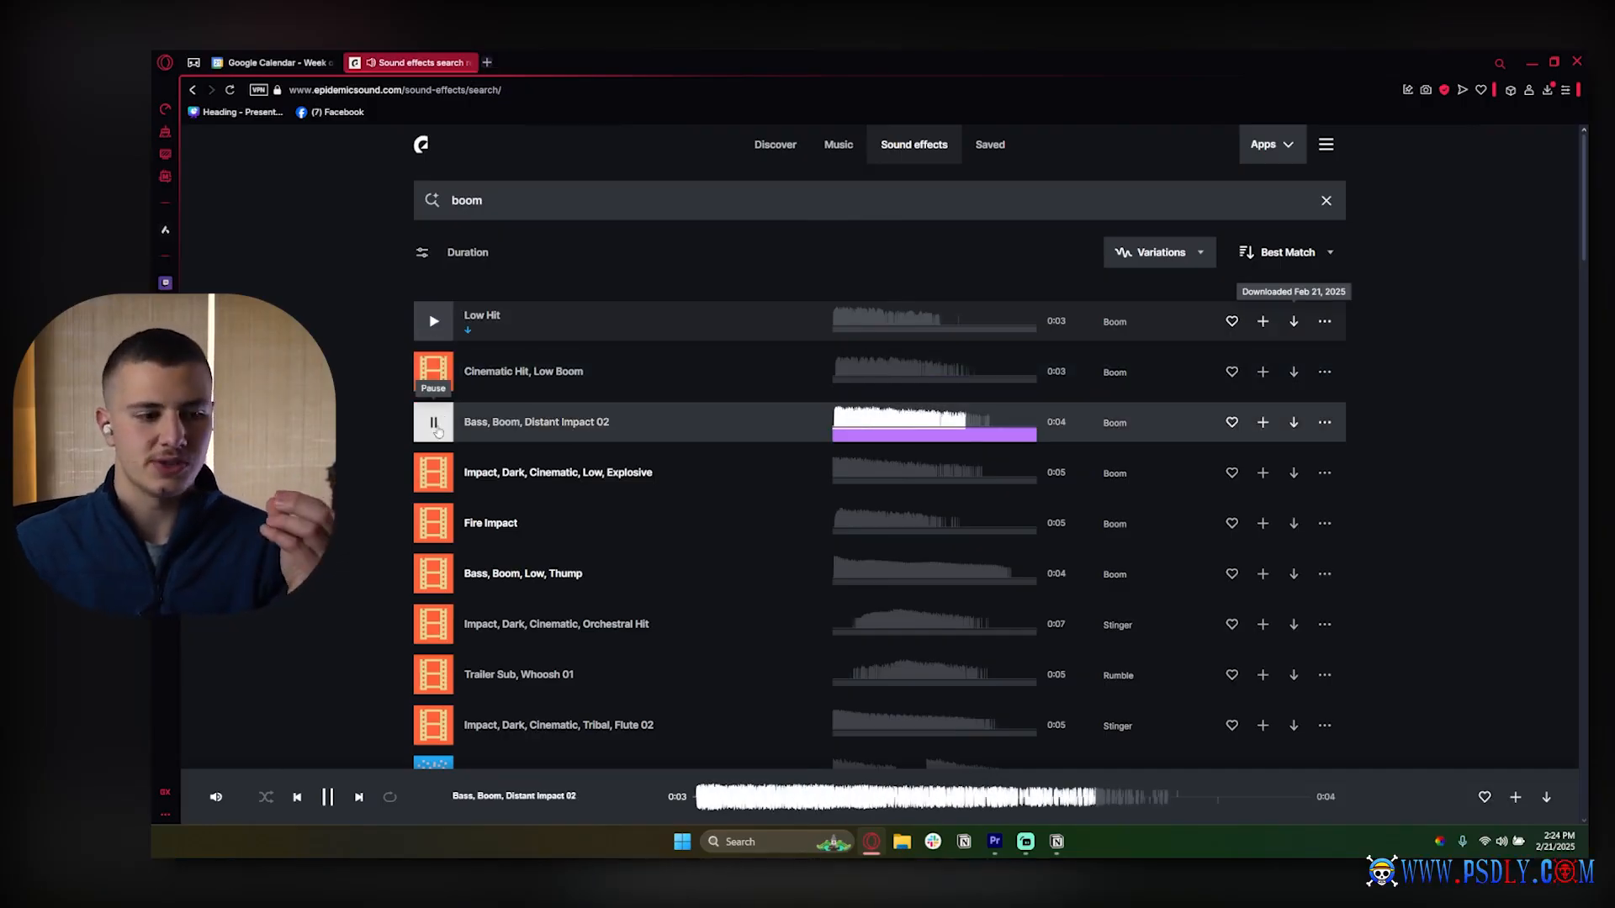
left_click(434, 472)
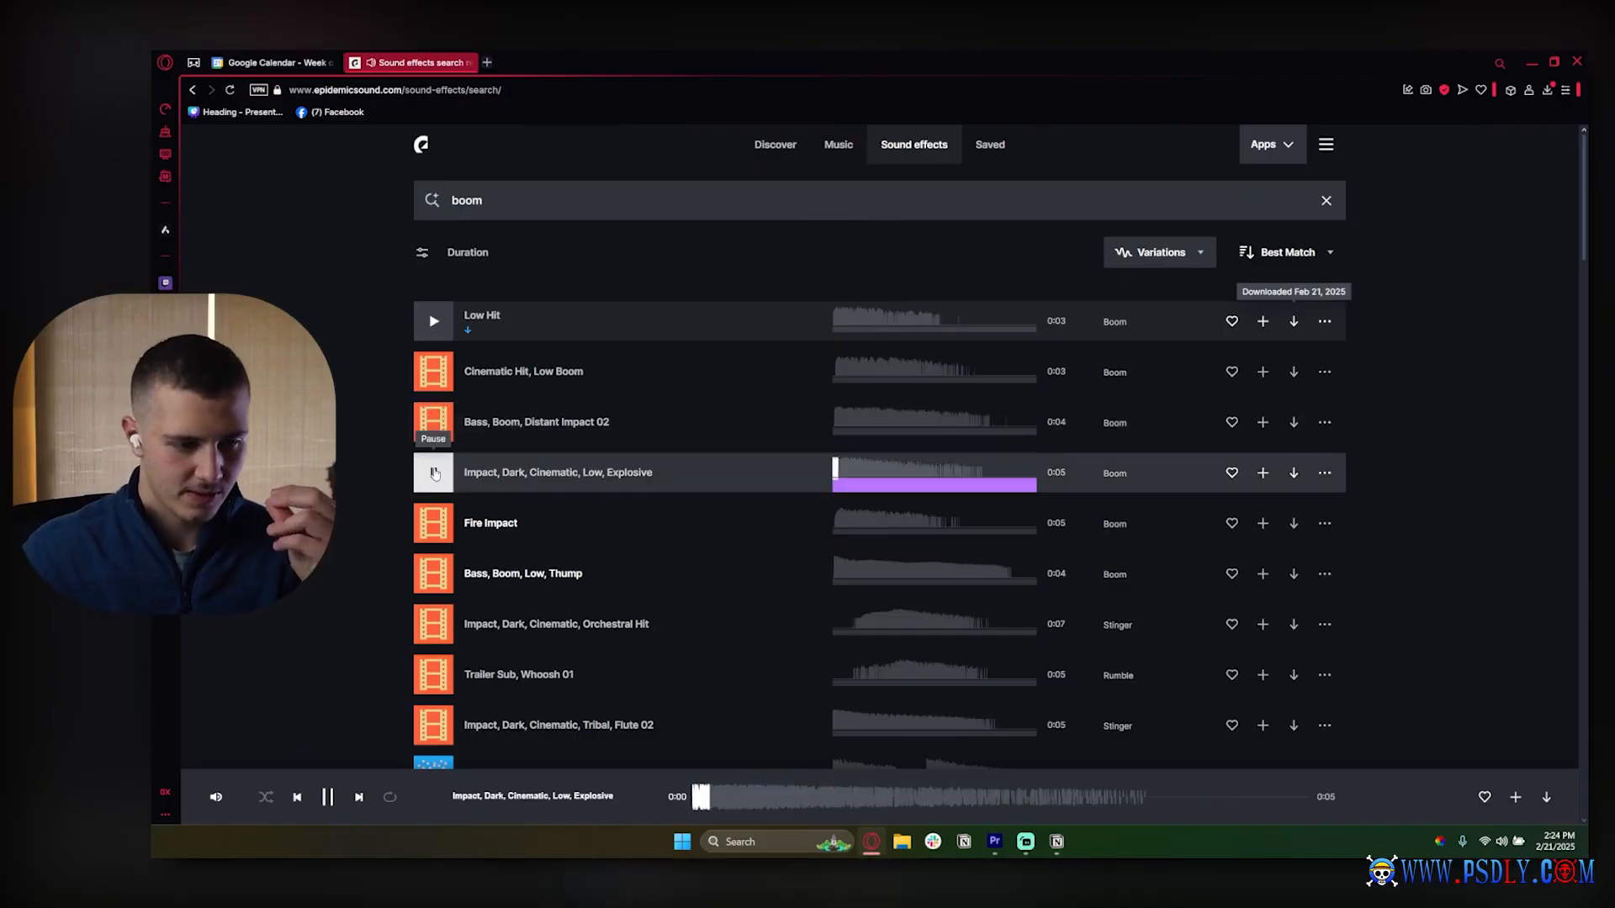
left_click(434, 523)
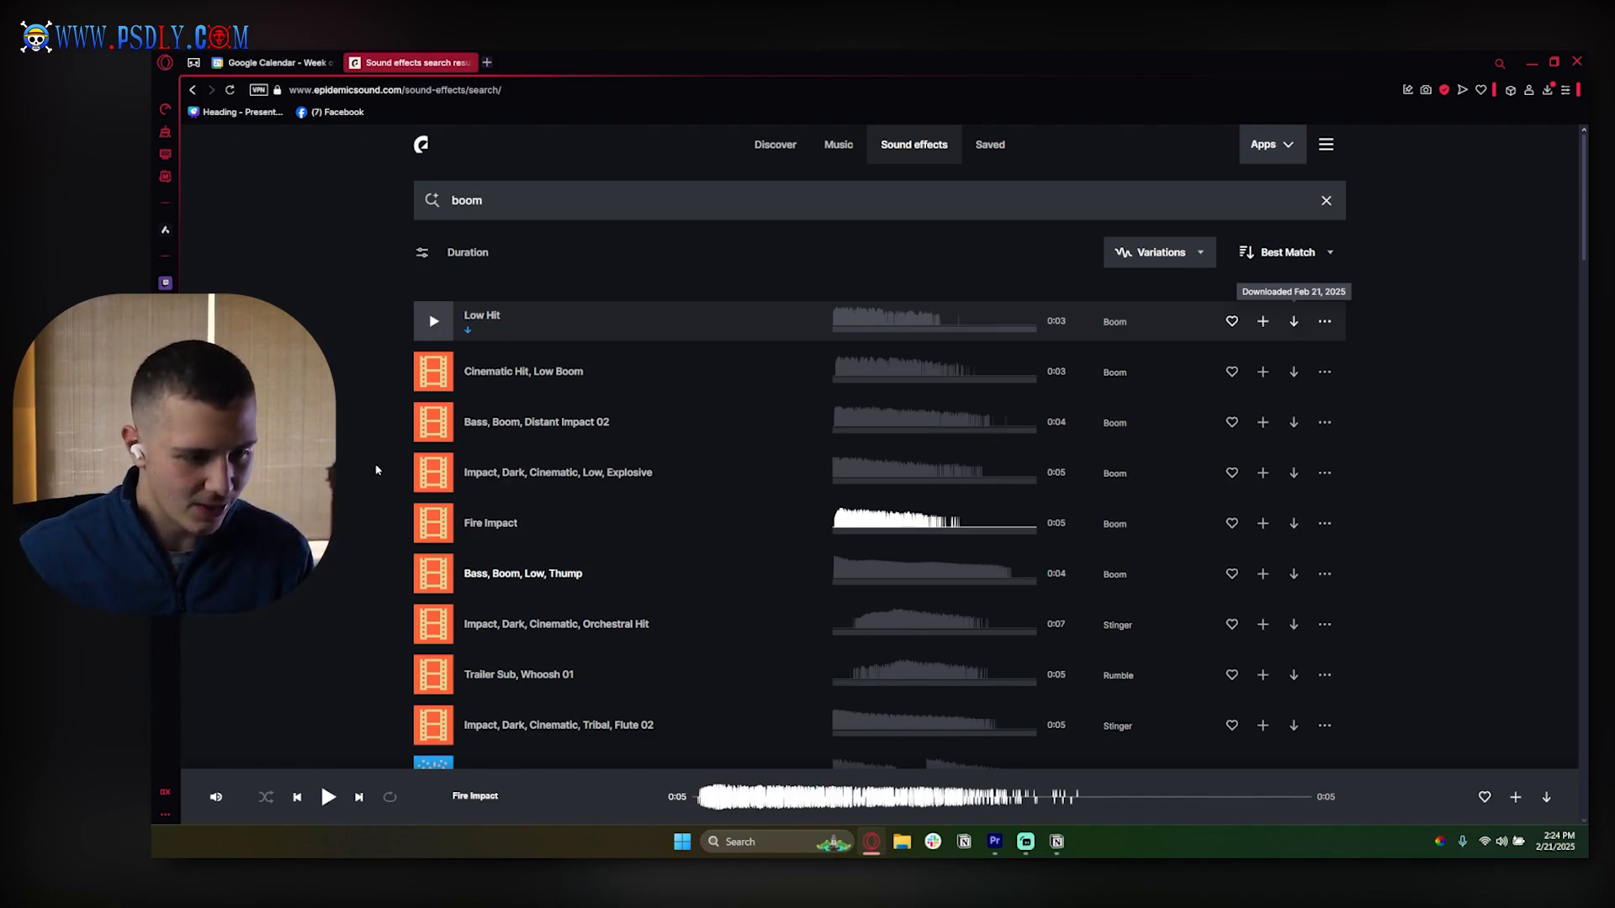
Preview the "Boom, Distant Explosion, Low, Muffled 03" sound further down the boom results
scroll(376, 470, "down", 2)
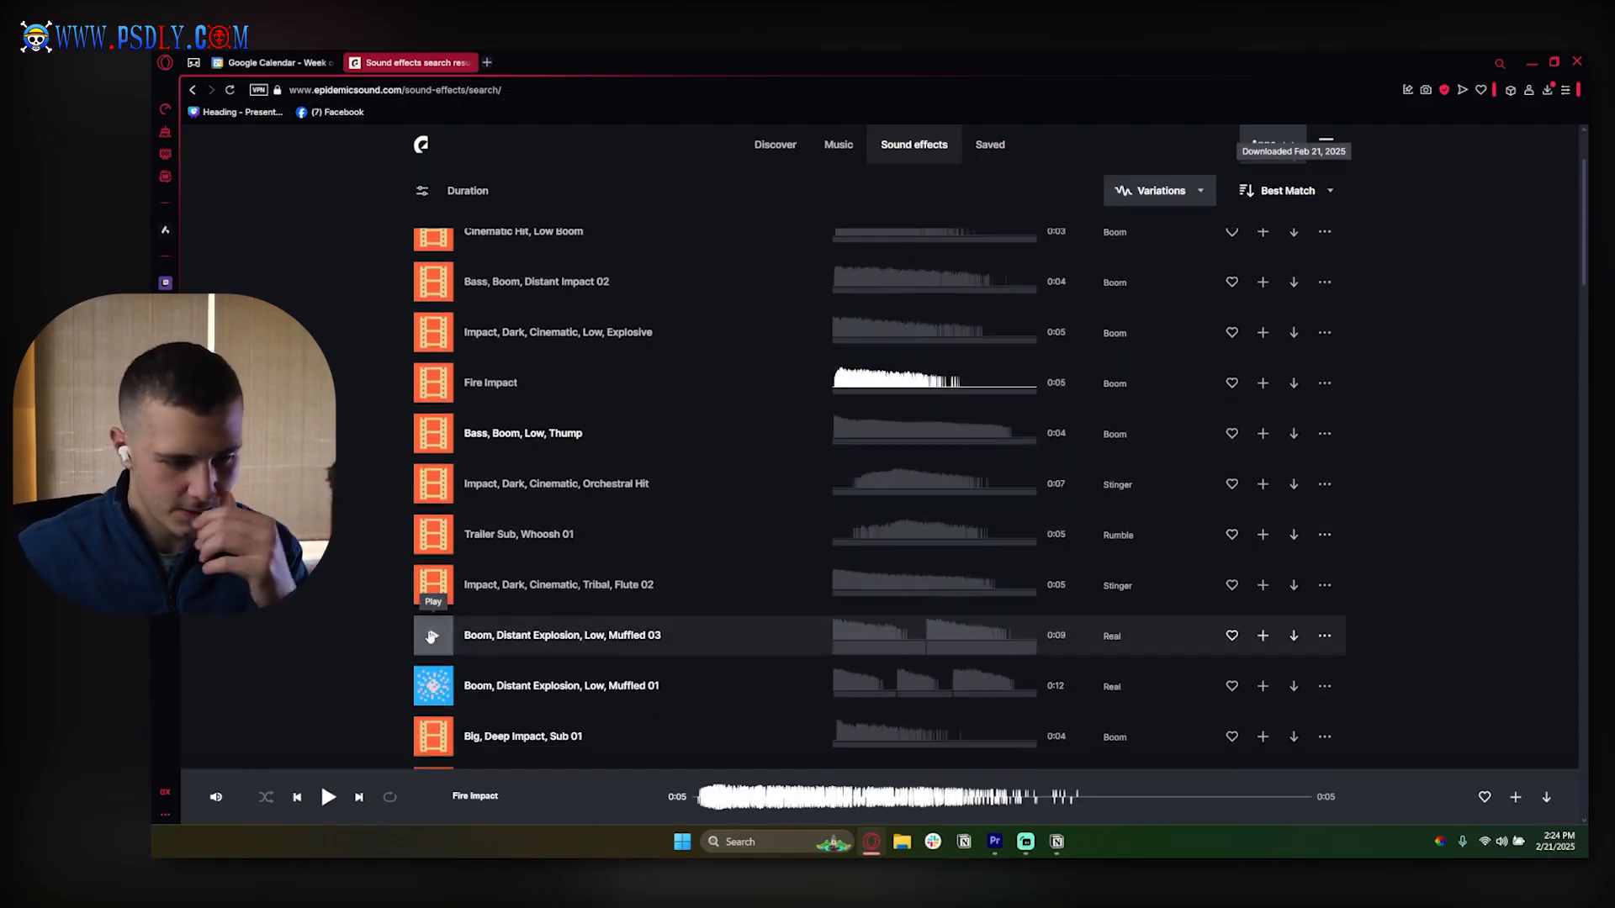
left_click(431, 637)
scroll(426, 649, "down", 2)
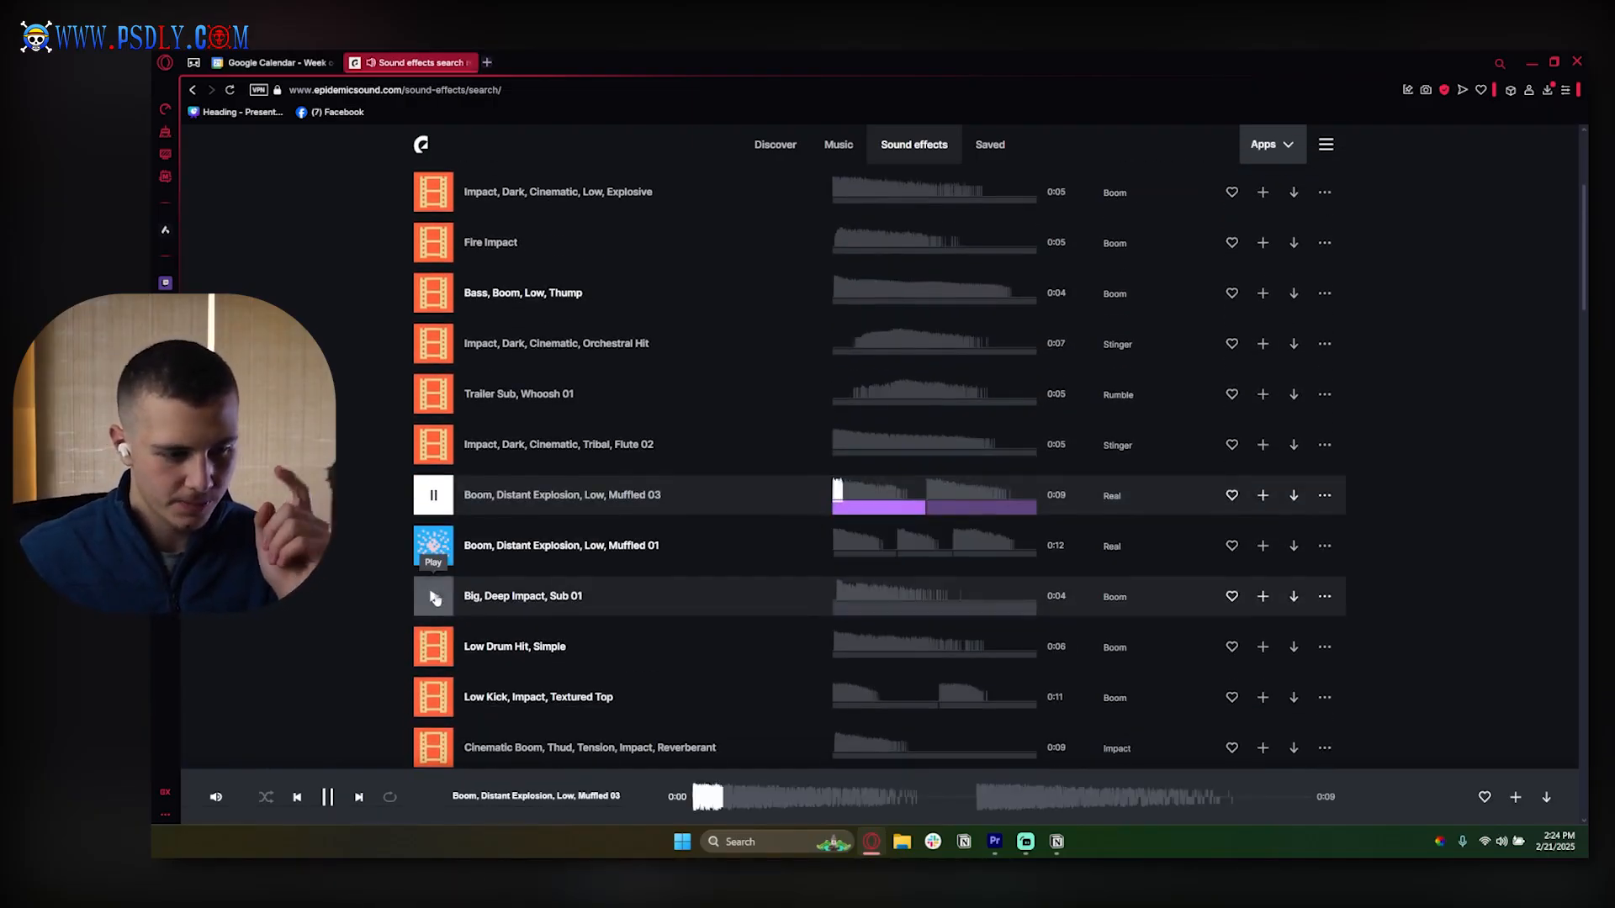
Preview the "Big, Deep Impact, Sub 01" and "Low Drum Hit, Simple" sounds, replaying each from its beginning
left_click(433, 597)
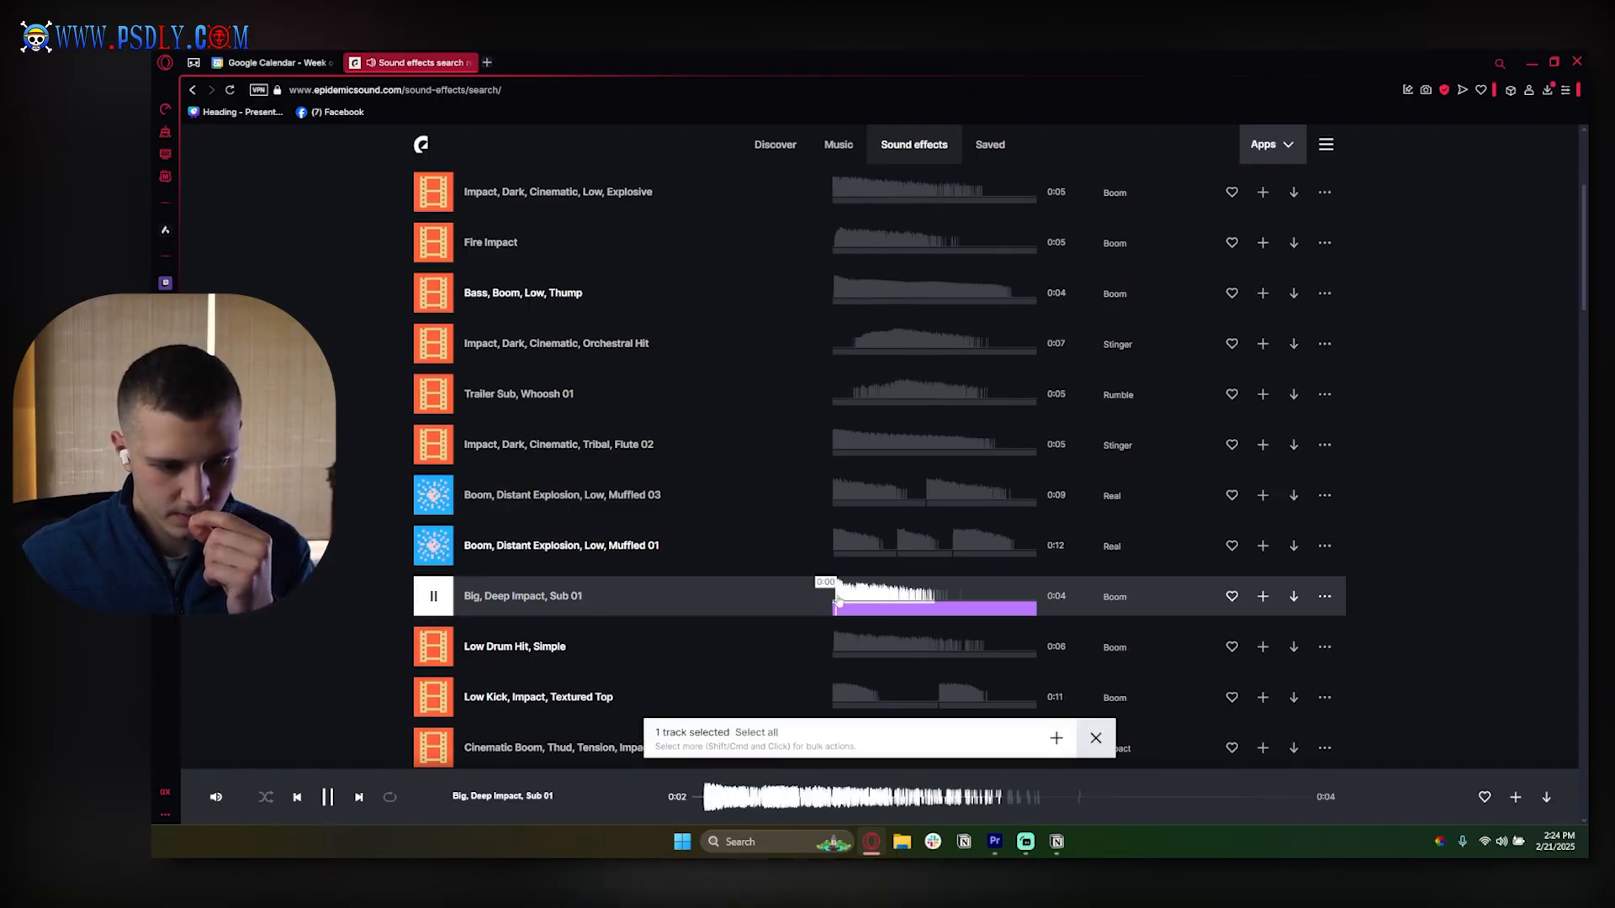
left_click(432, 598)
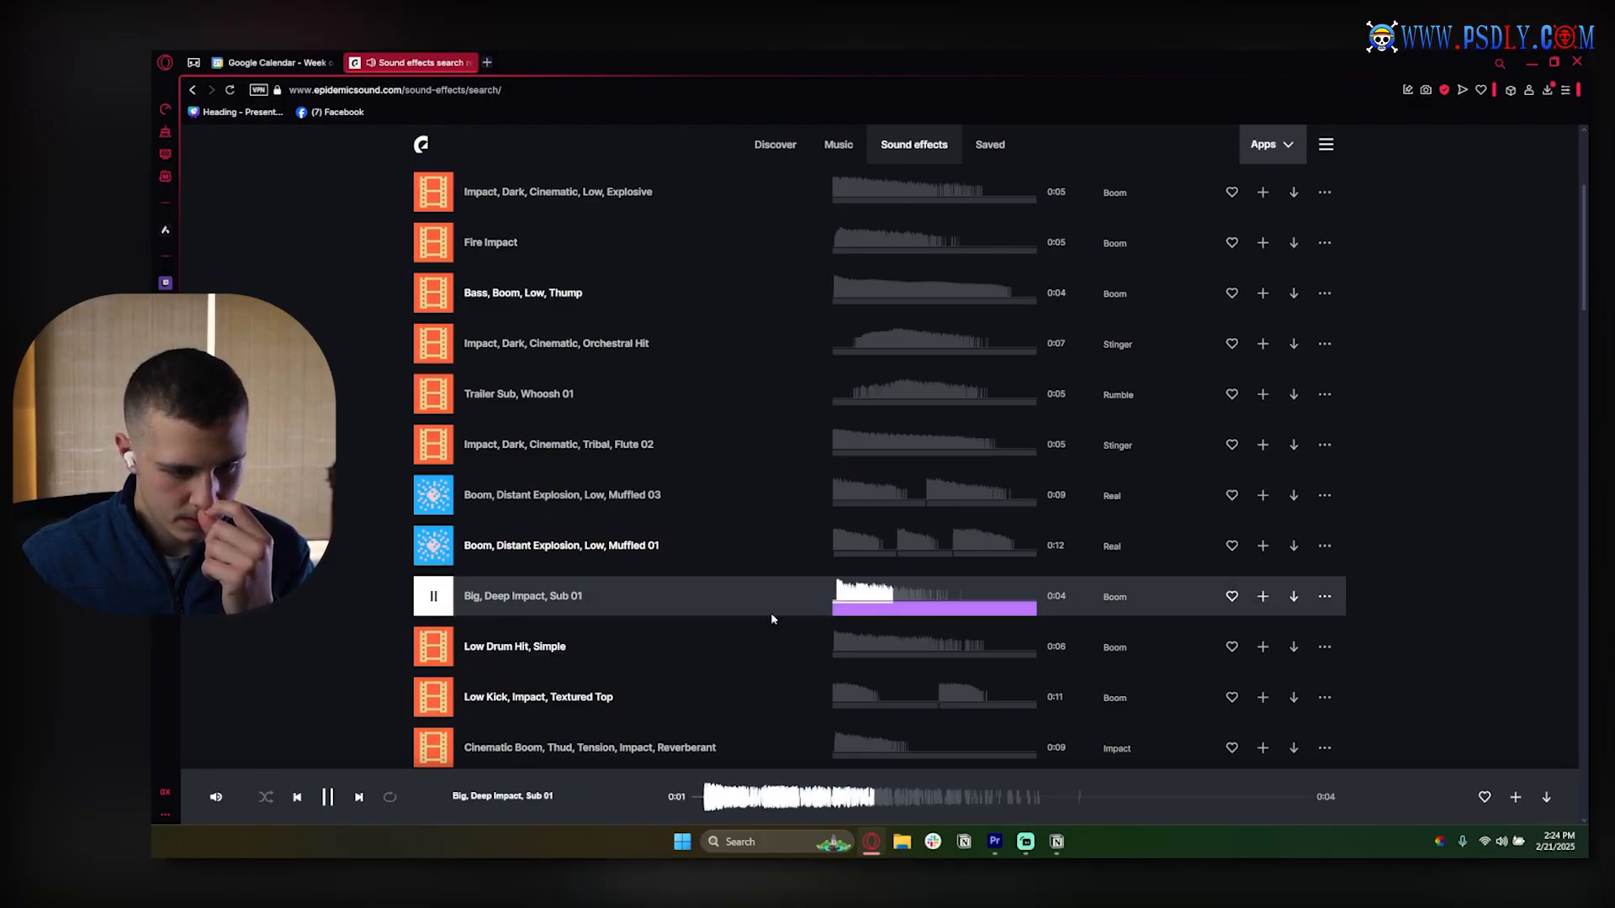
left_click(433, 646)
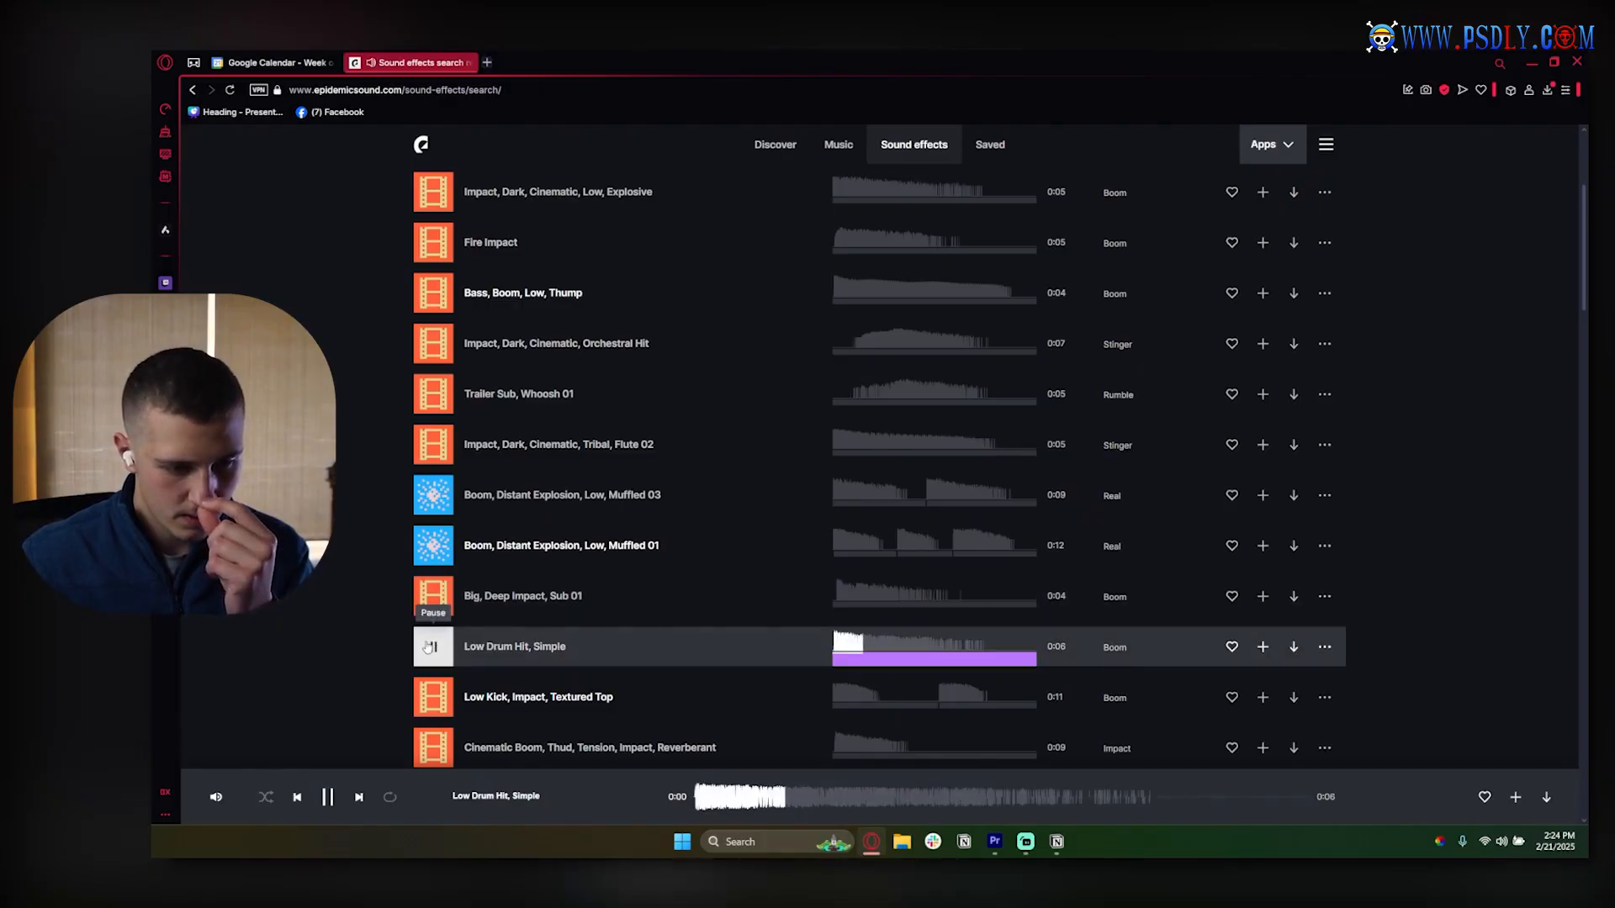
left_click(709, 797)
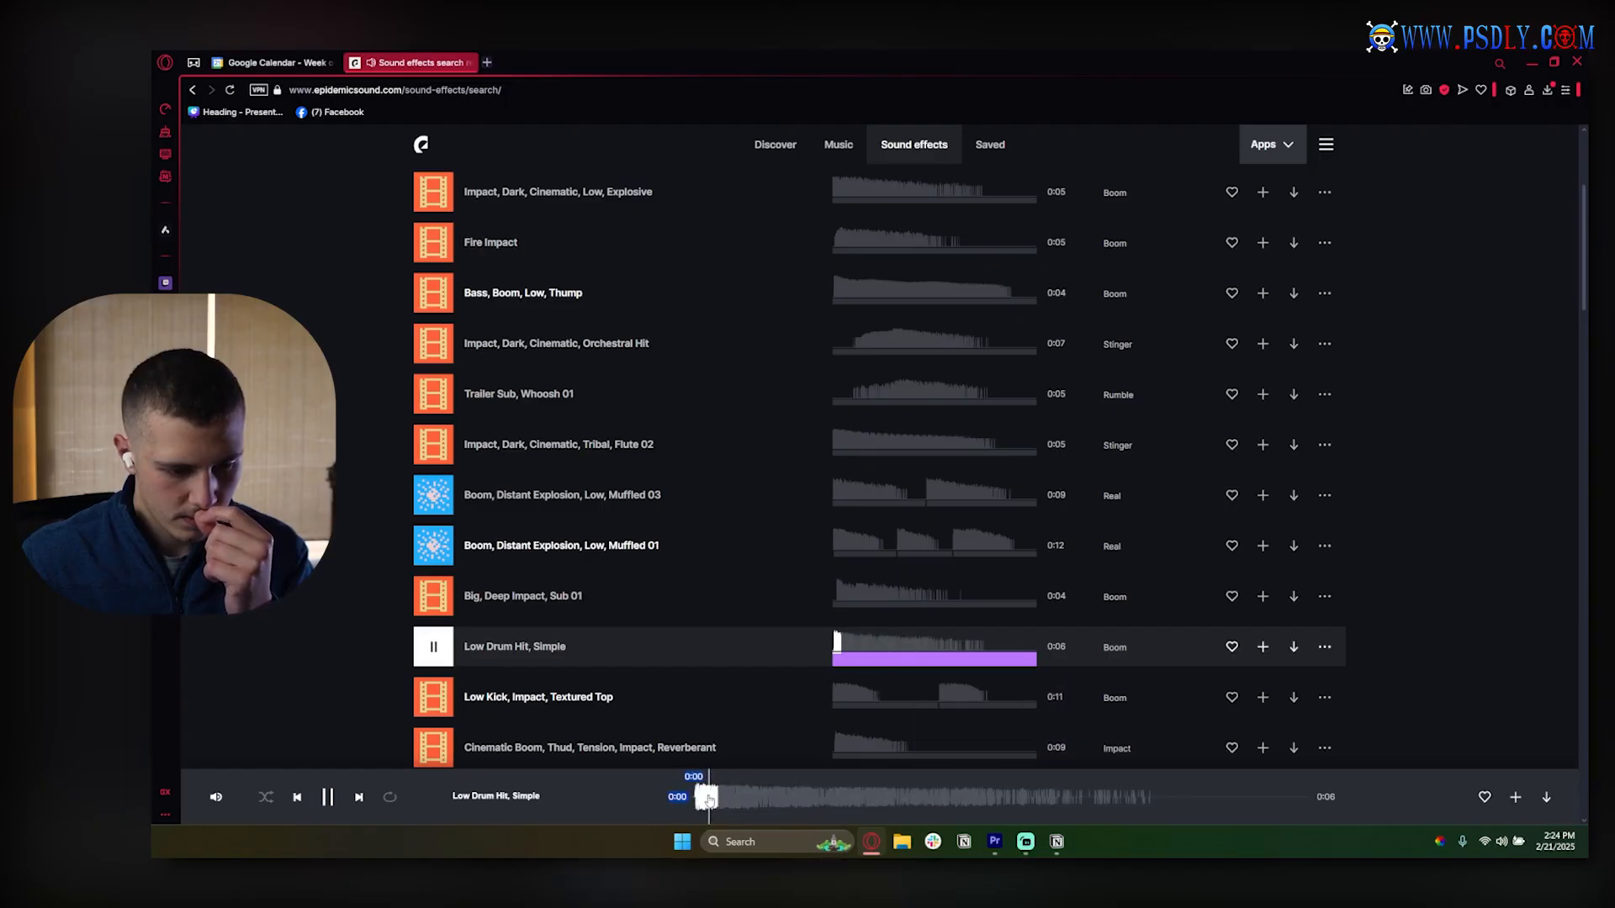
left_click(700, 799)
left_click(700, 799)
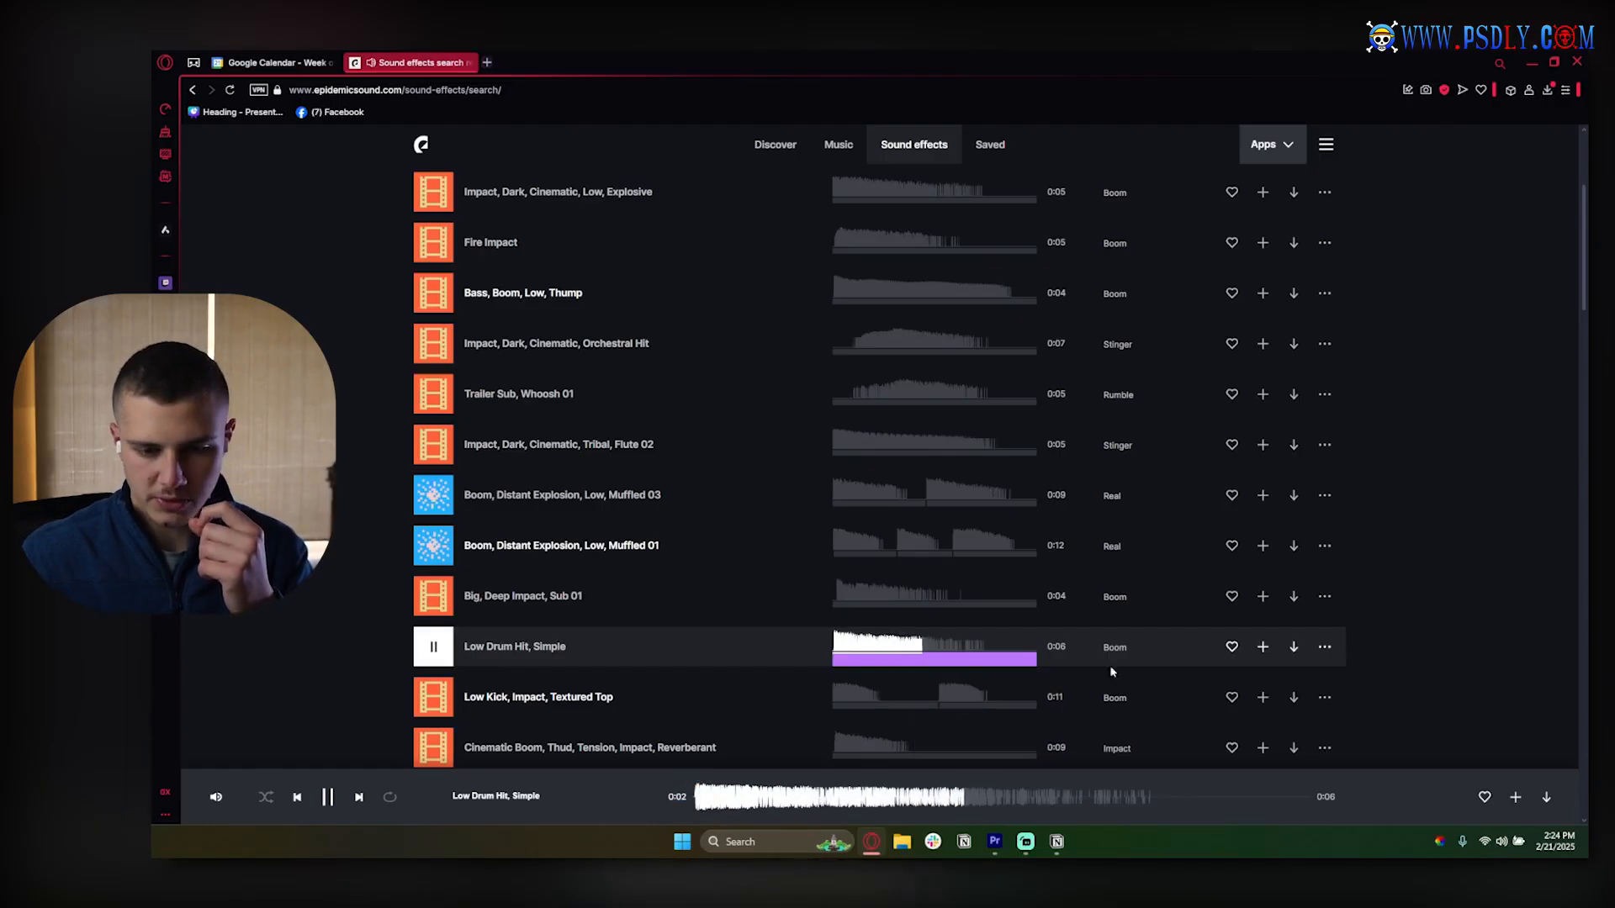
Download "Low Drum Hit, Simple" as a full-track MP3 and save it under its suggested name in the risers and hits folder
left_click(1292, 647)
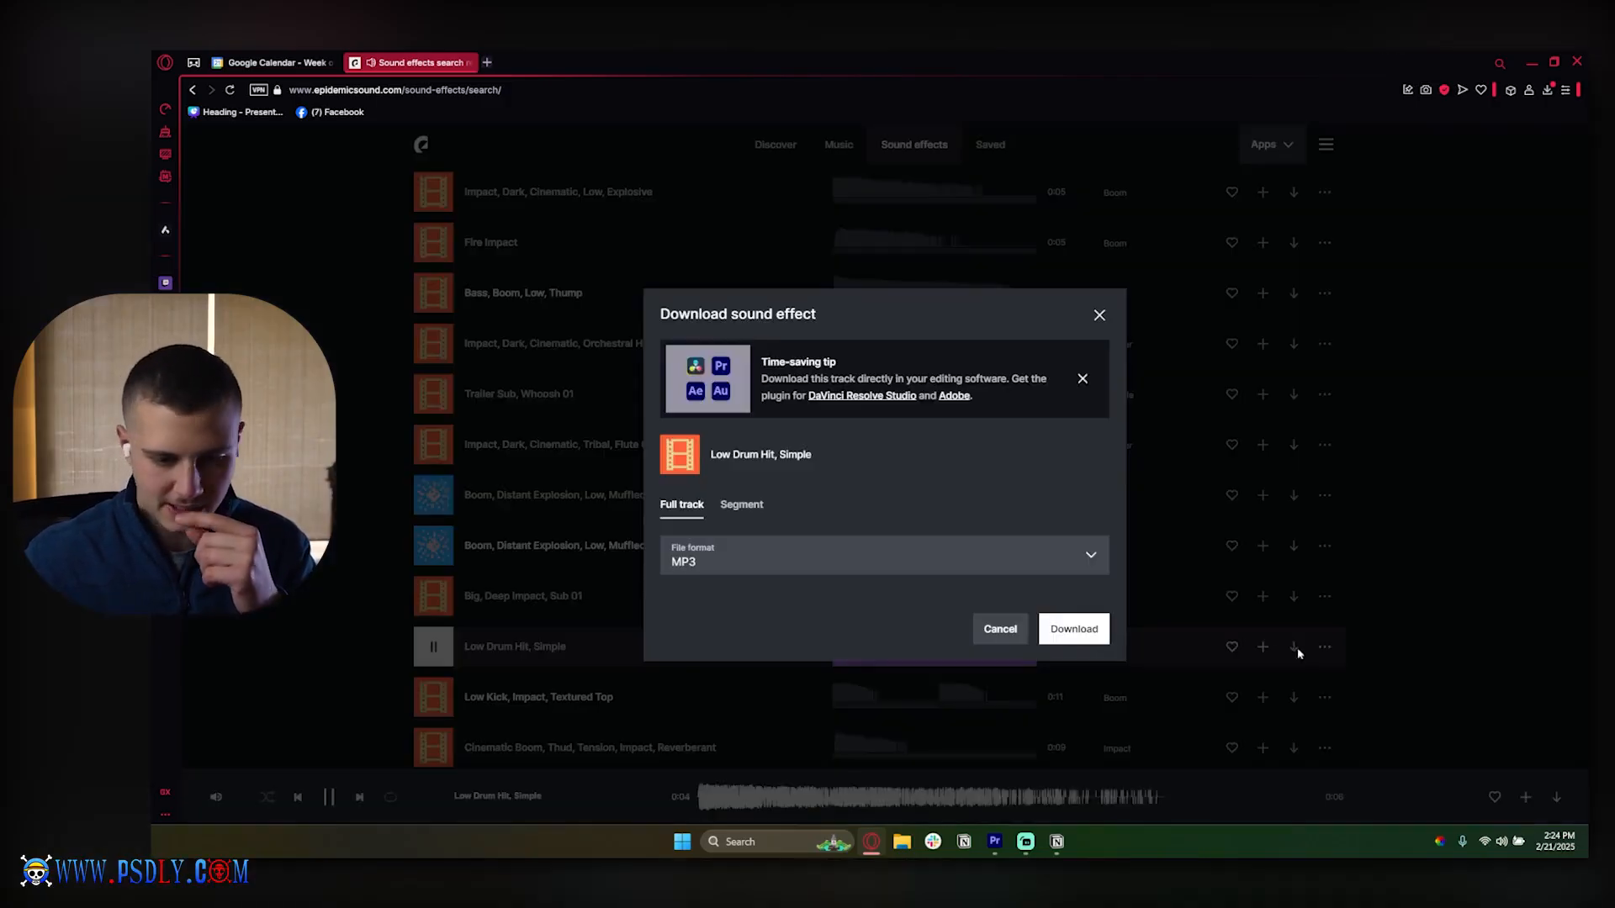
left_click(1075, 631)
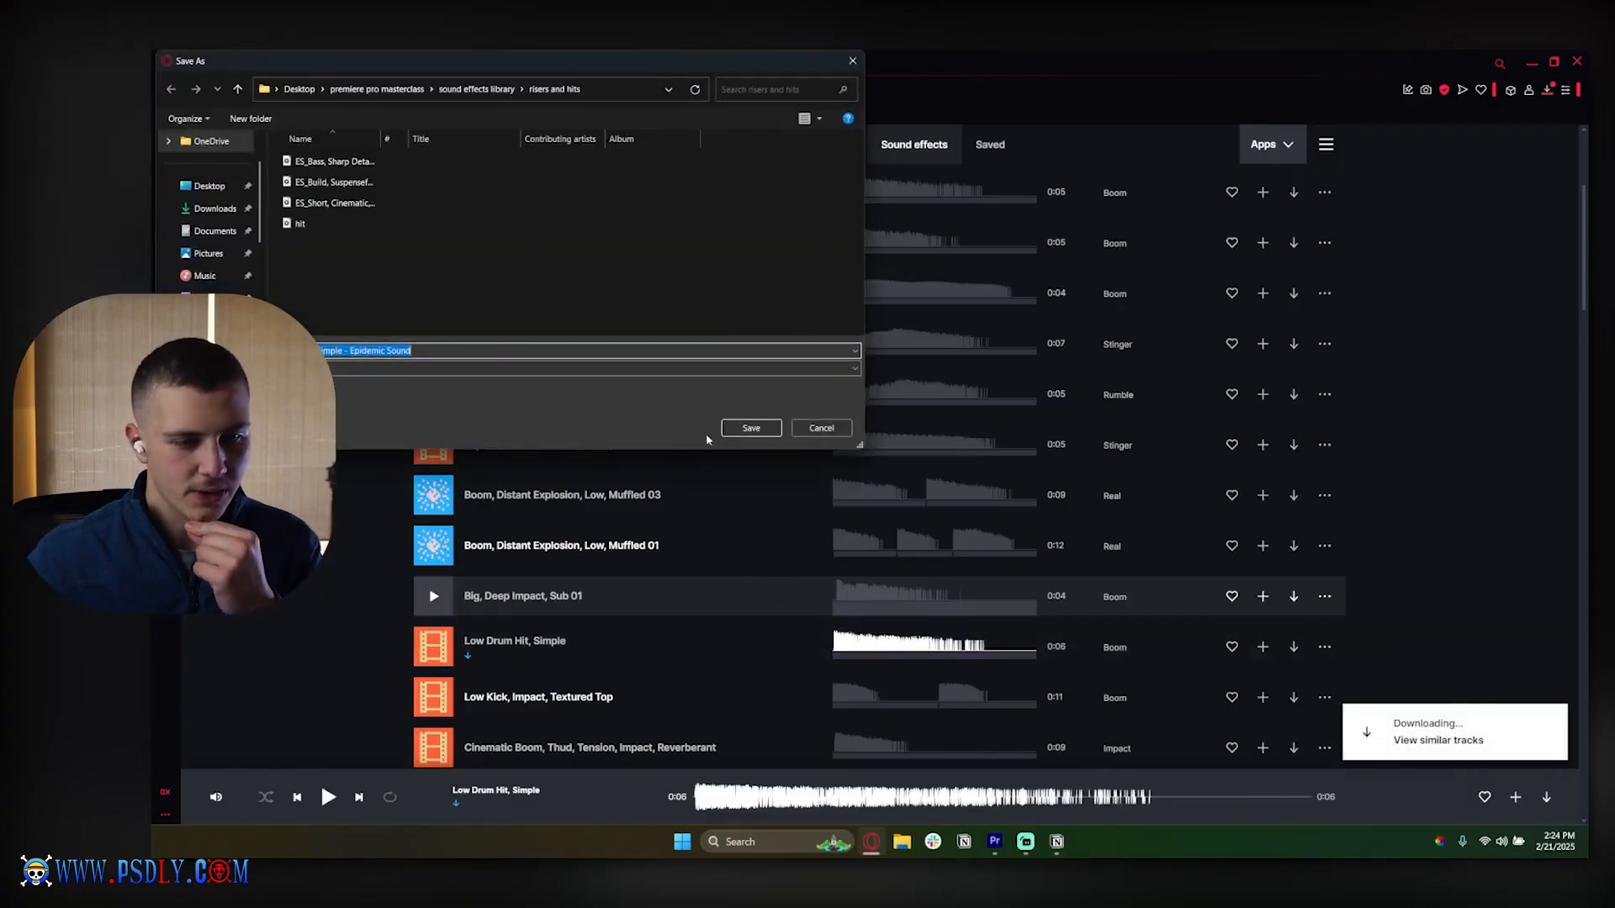
left_click(761, 425)
Switch to Premiere Pro and bring up the end of the project's main bin, with File Explorer opened at the Desktop
left_click(1531, 70)
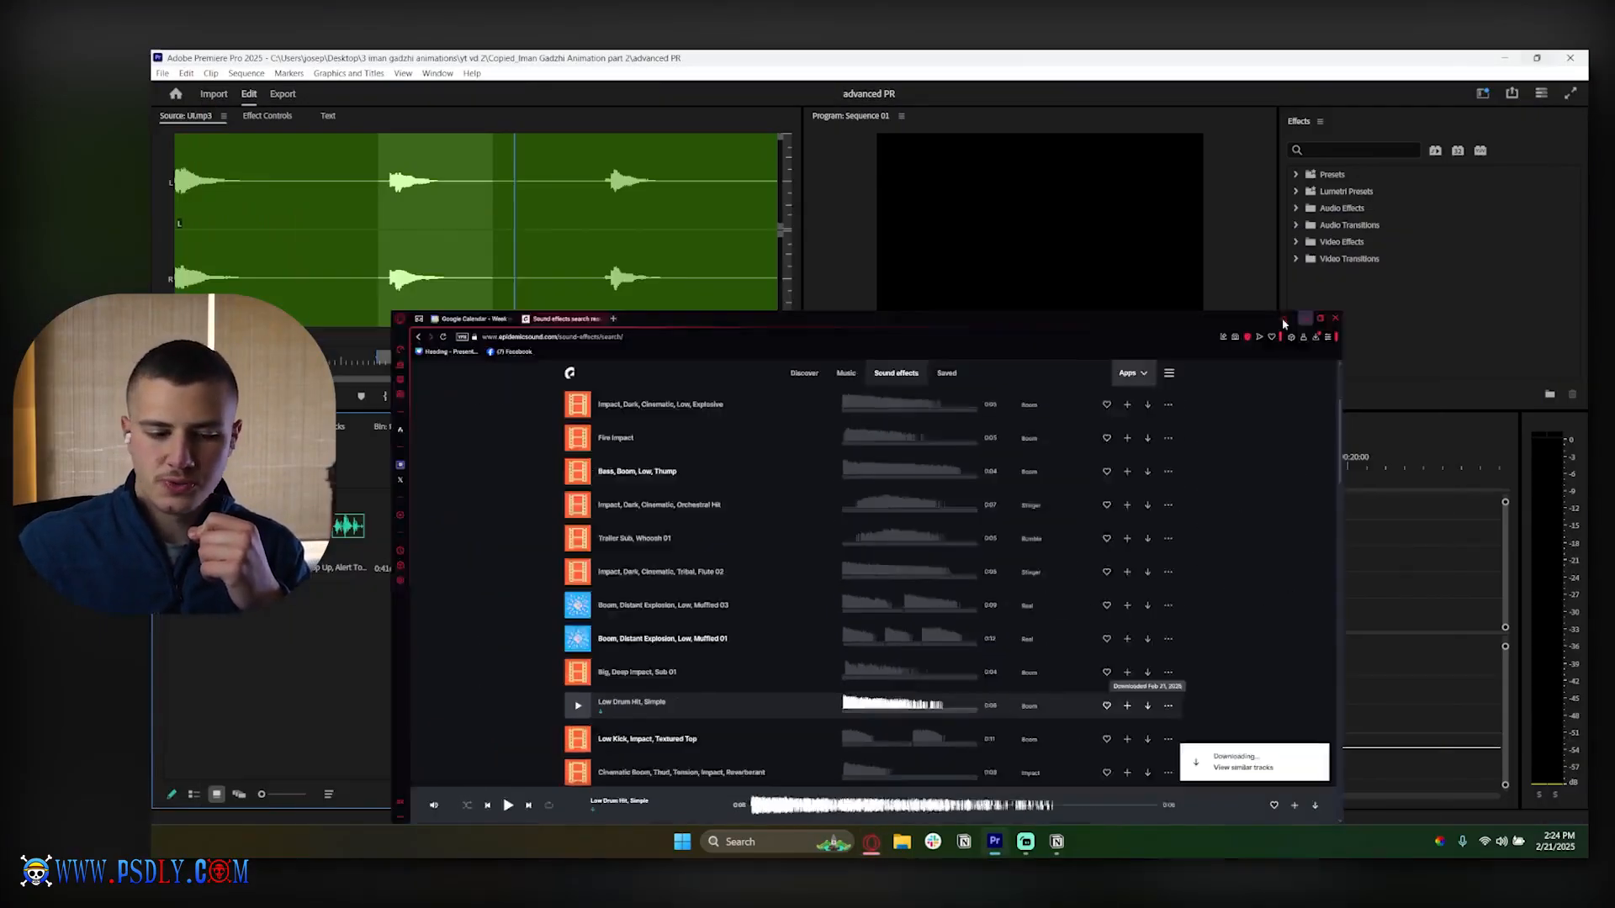
left_click(898, 844)
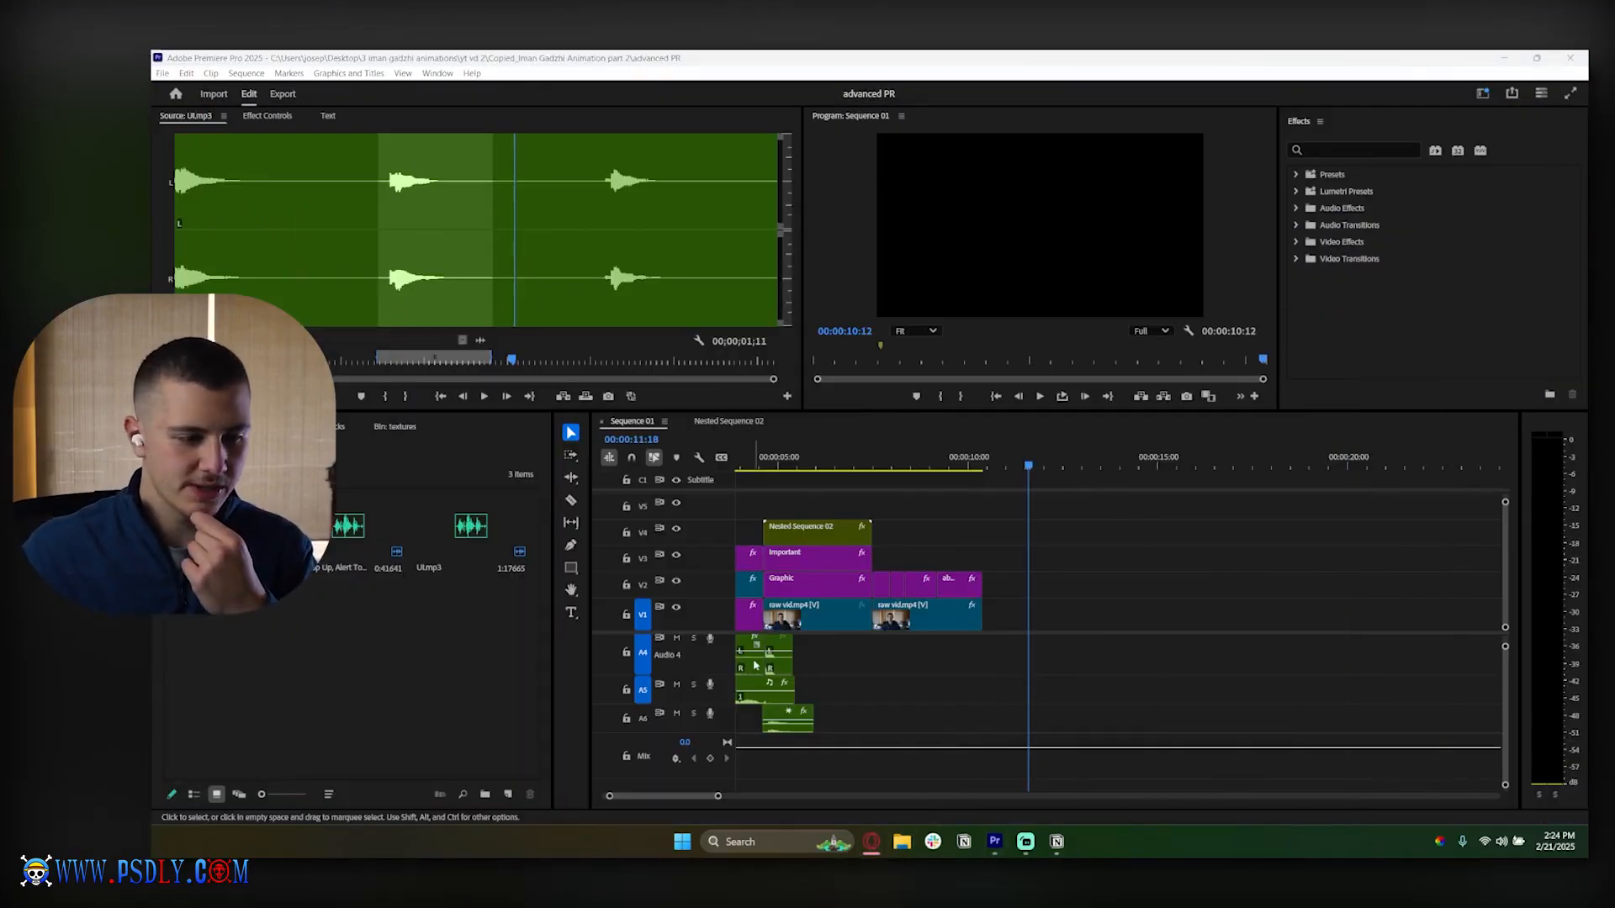
left_click(653, 278)
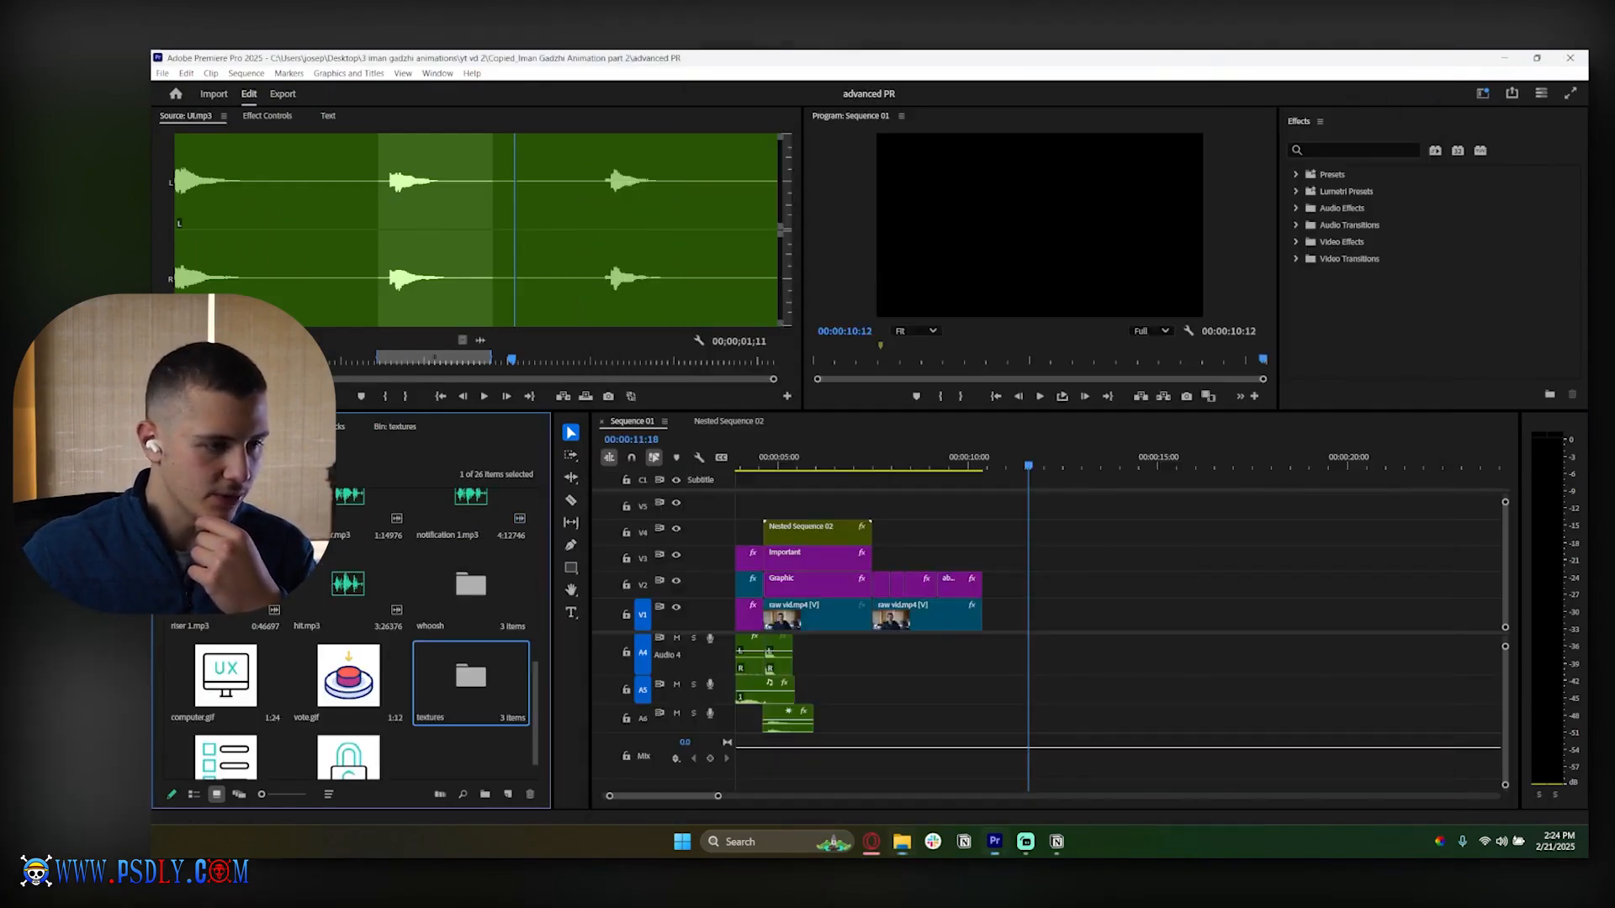
left_click(360, 427)
left_click(335, 431)
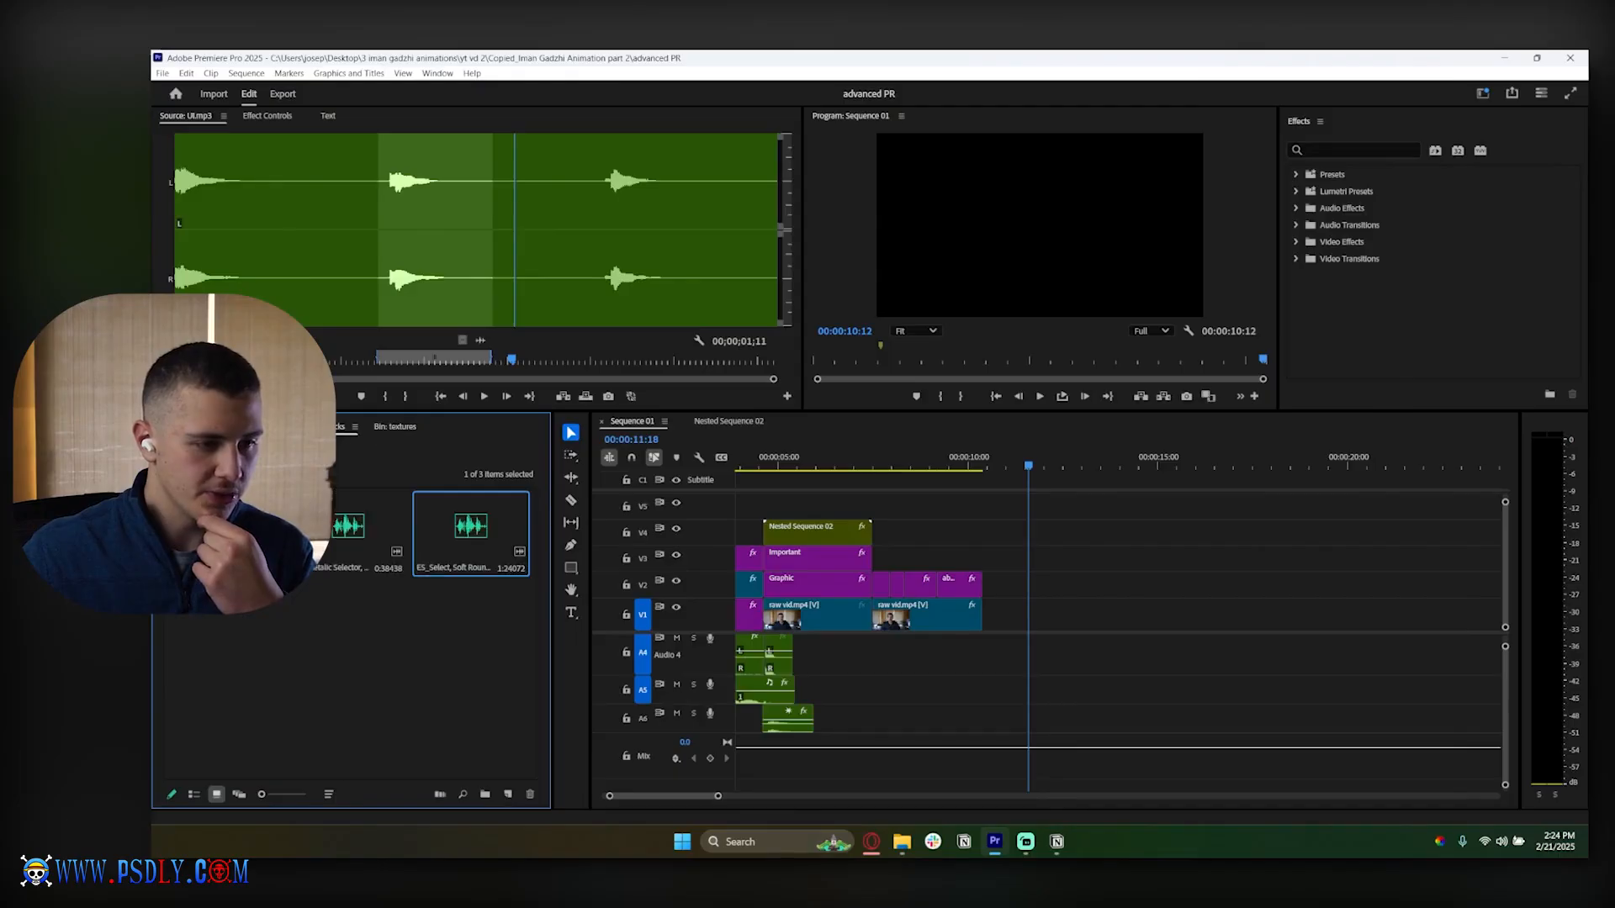
left_click(198, 427)
scroll(471, 747, "down", 2)
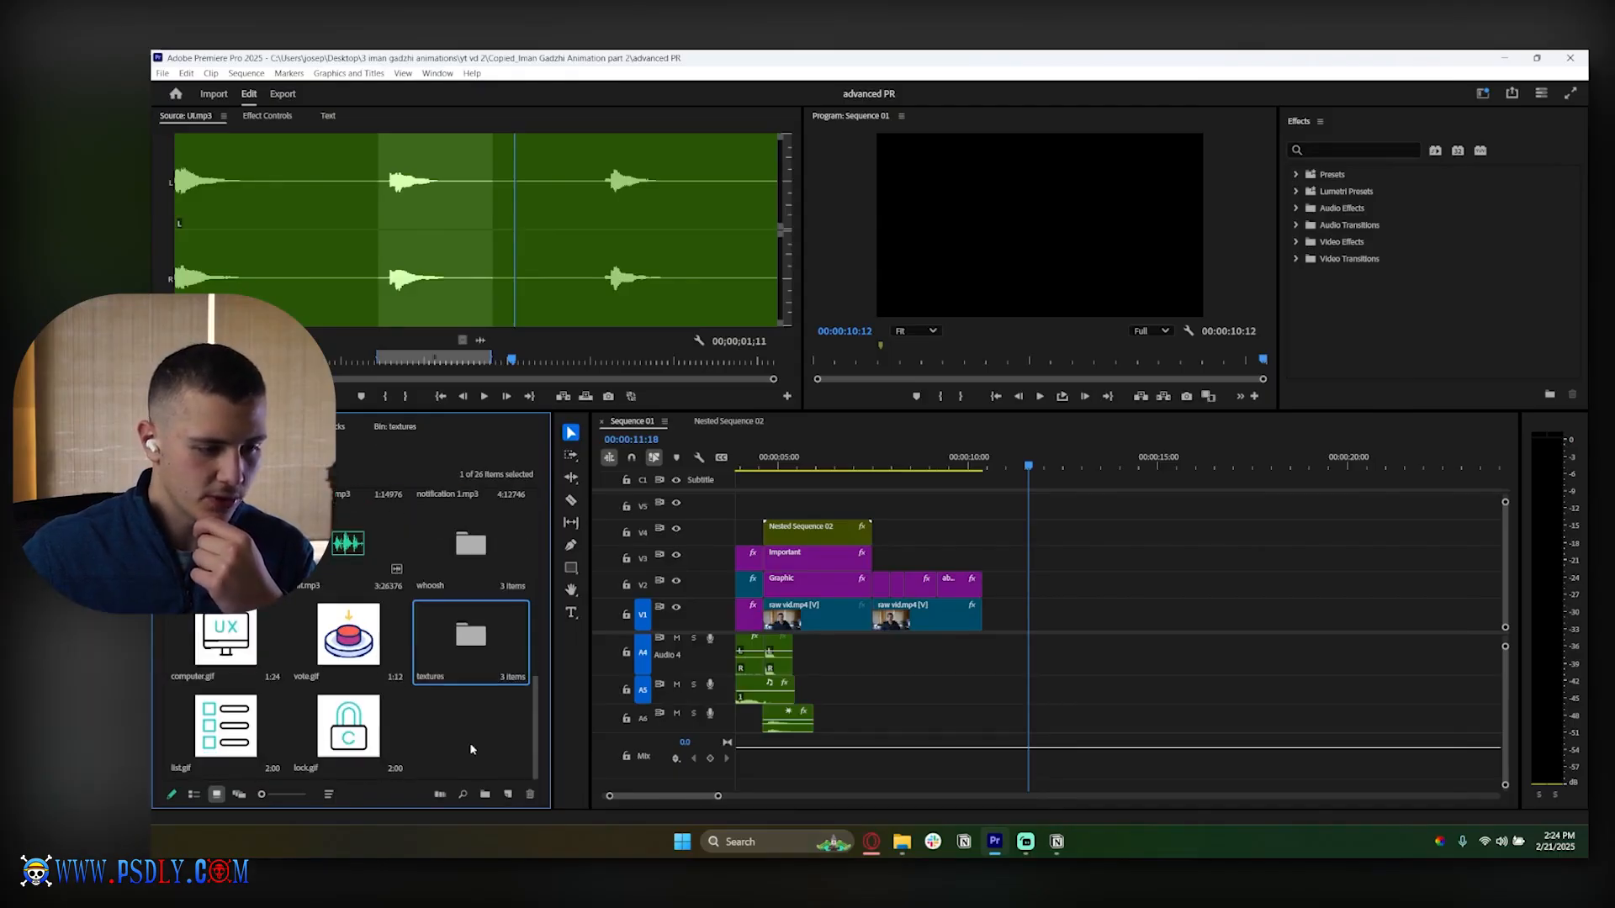
Import the risers and hits folder from the sound effects library in premiere pro masterclass into the project's main bin
left_click(902, 842)
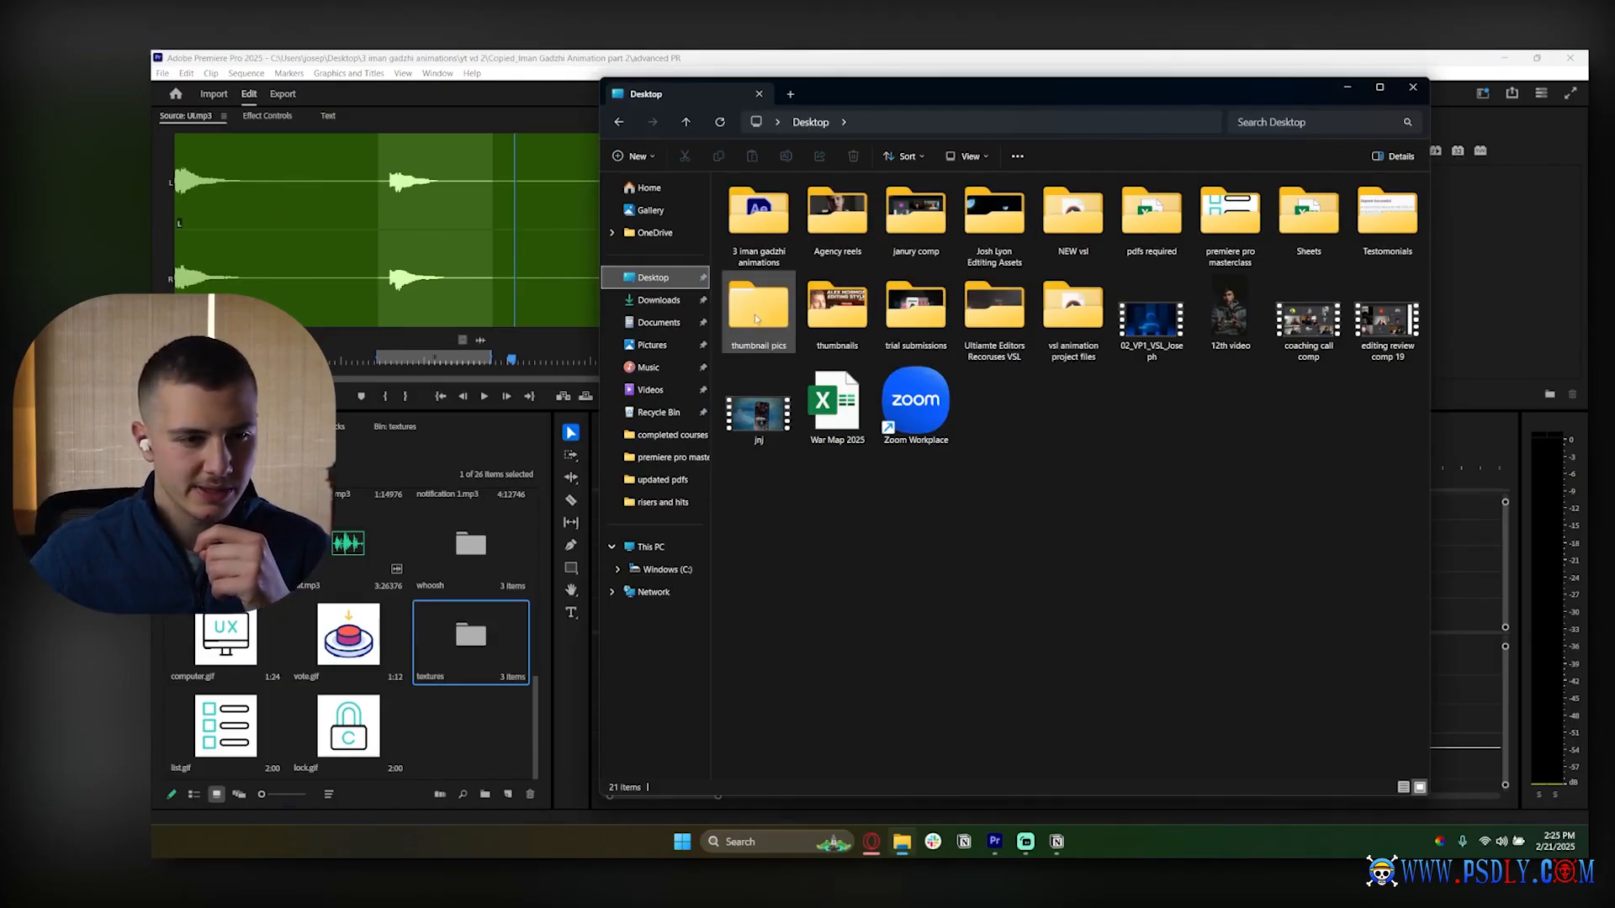
double_click(1229, 220)
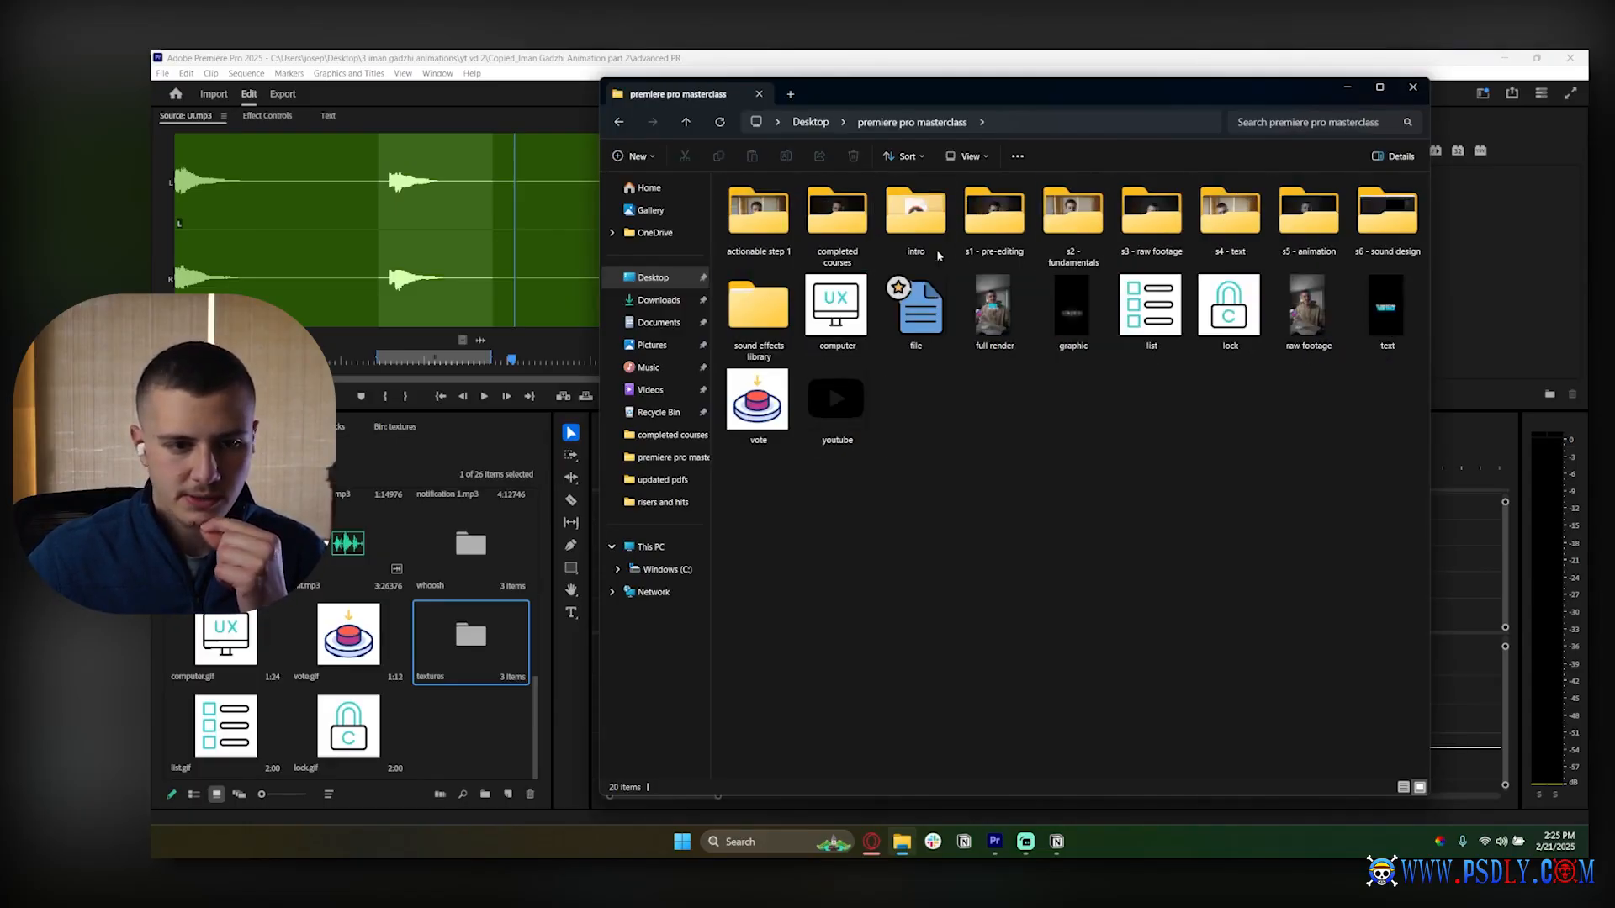
left_click(744, 297)
double_click(744, 297)
left_click_drag(782, 207, 432, 738)
Place all five sounds from the imported risers and hits bin on the Audio 4 track, starting at the playhead
left_click(461, 729)
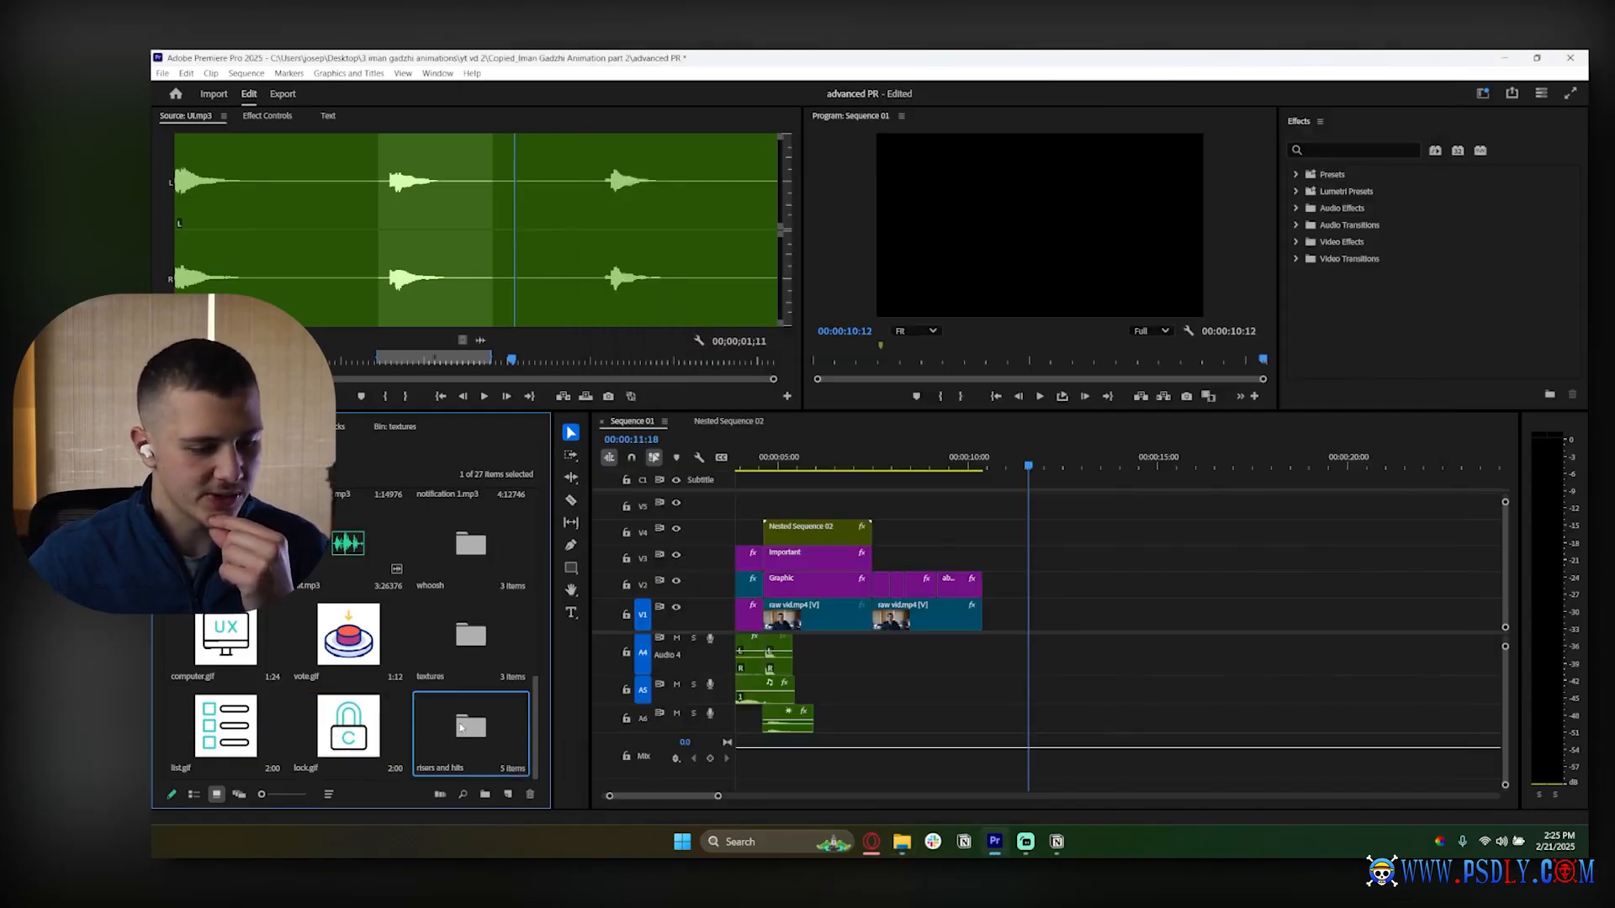
double_click(461, 729)
left_click_drag(221, 739, 482, 538)
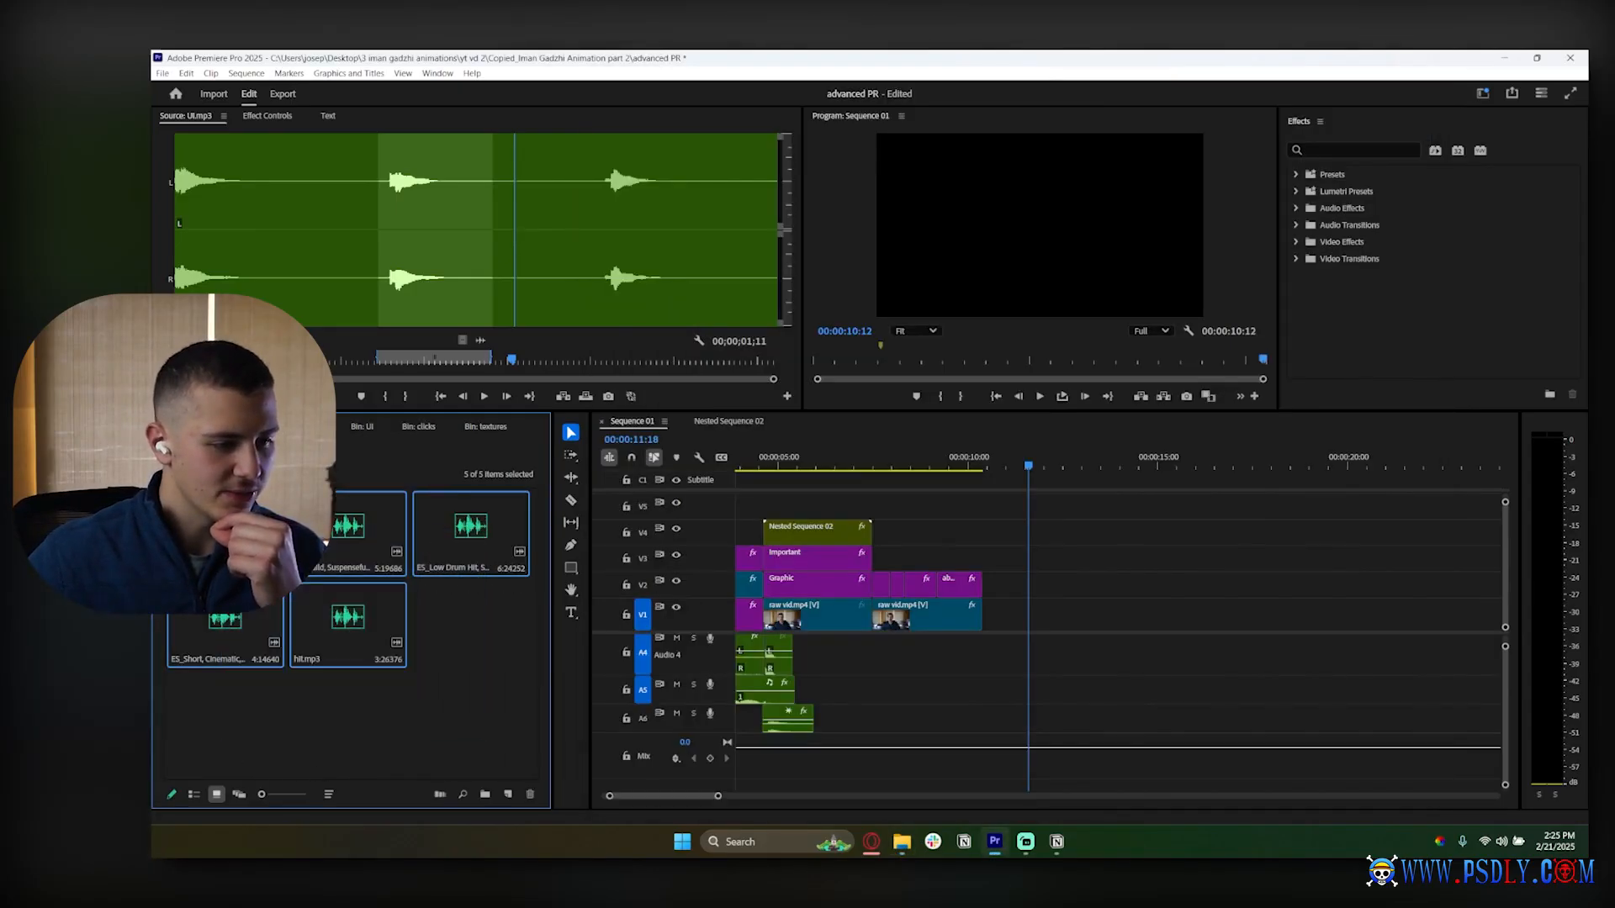
left_click_drag(363, 521, 1028, 630)
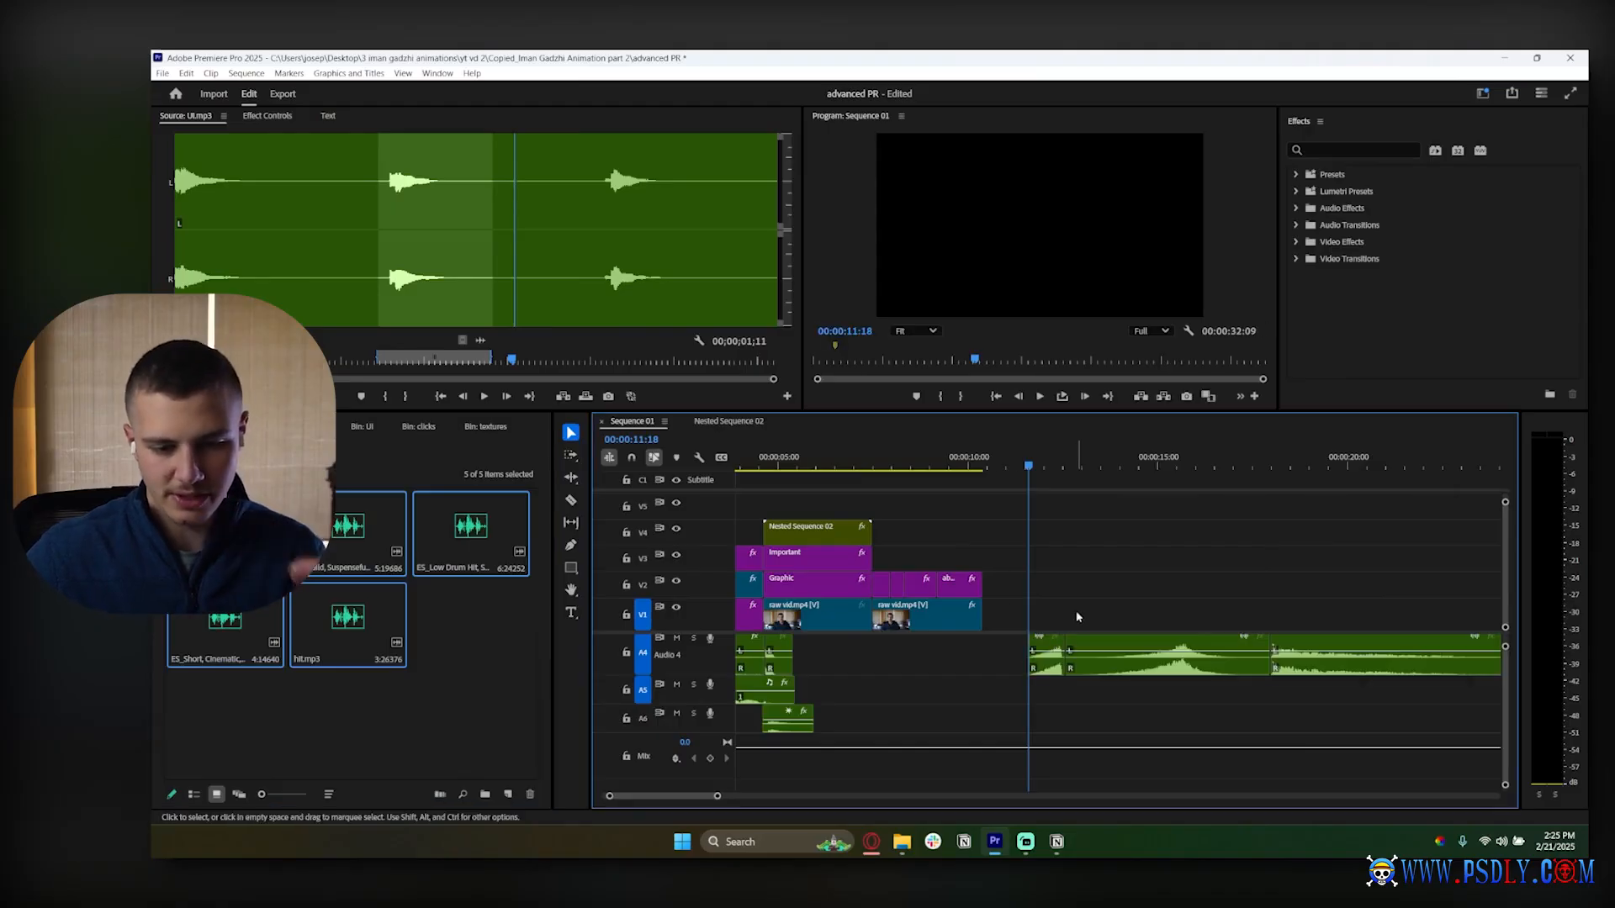
Play the first two newly placed sounds on Audio 4 and move the playhead to the second one's waveform peak
scroll(1060, 621, "down", 3)
scroll(896, 661, "up", 6)
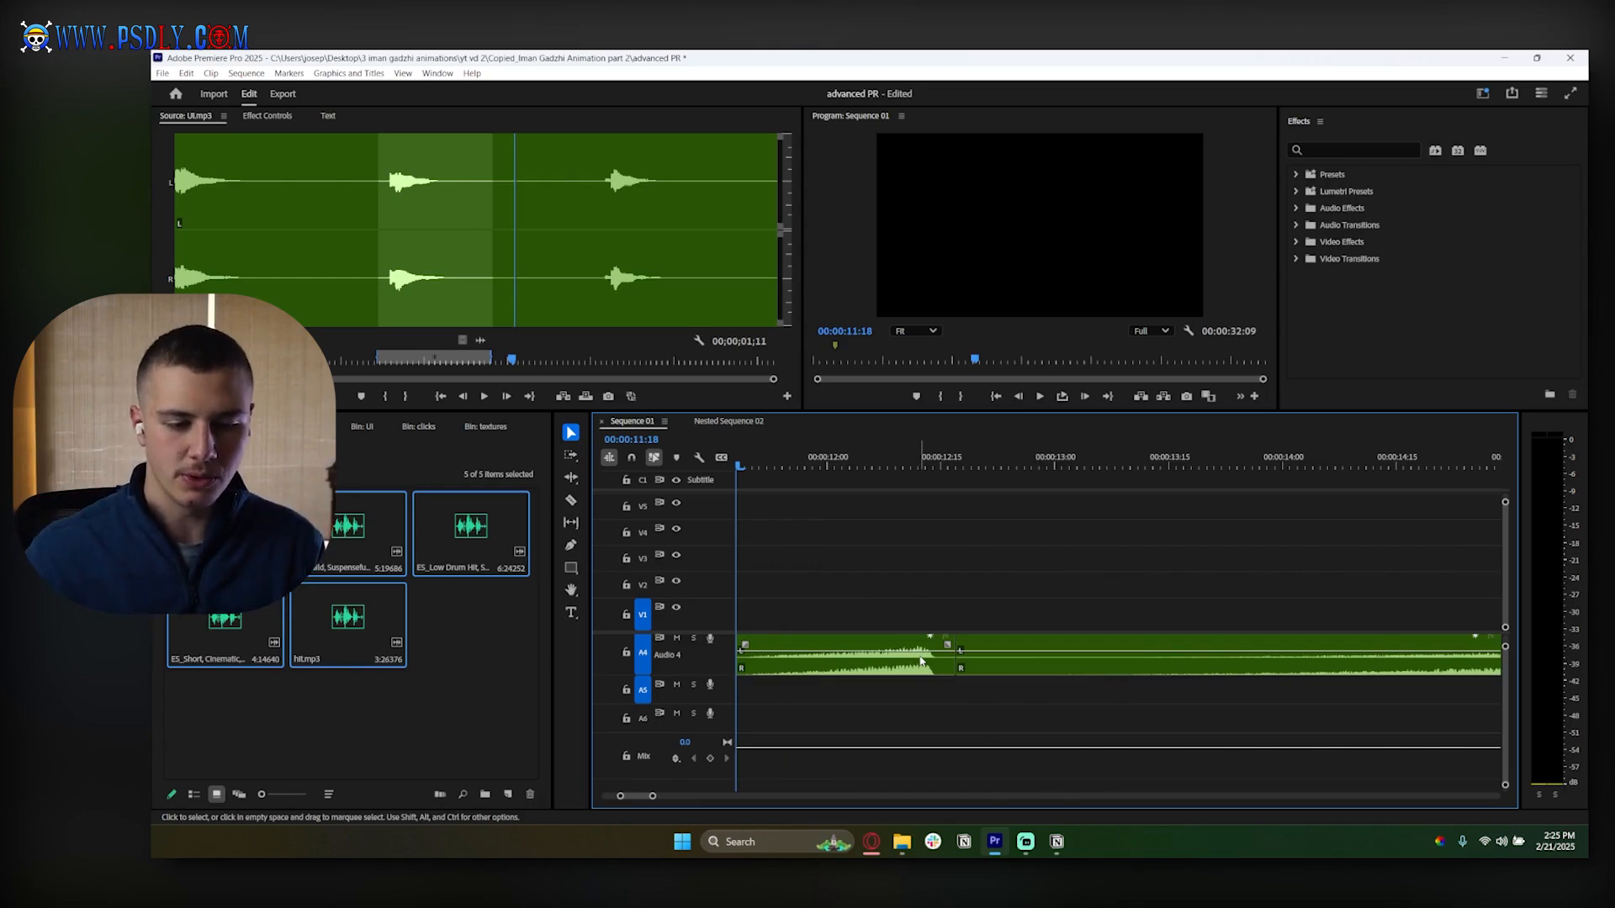
key("space")
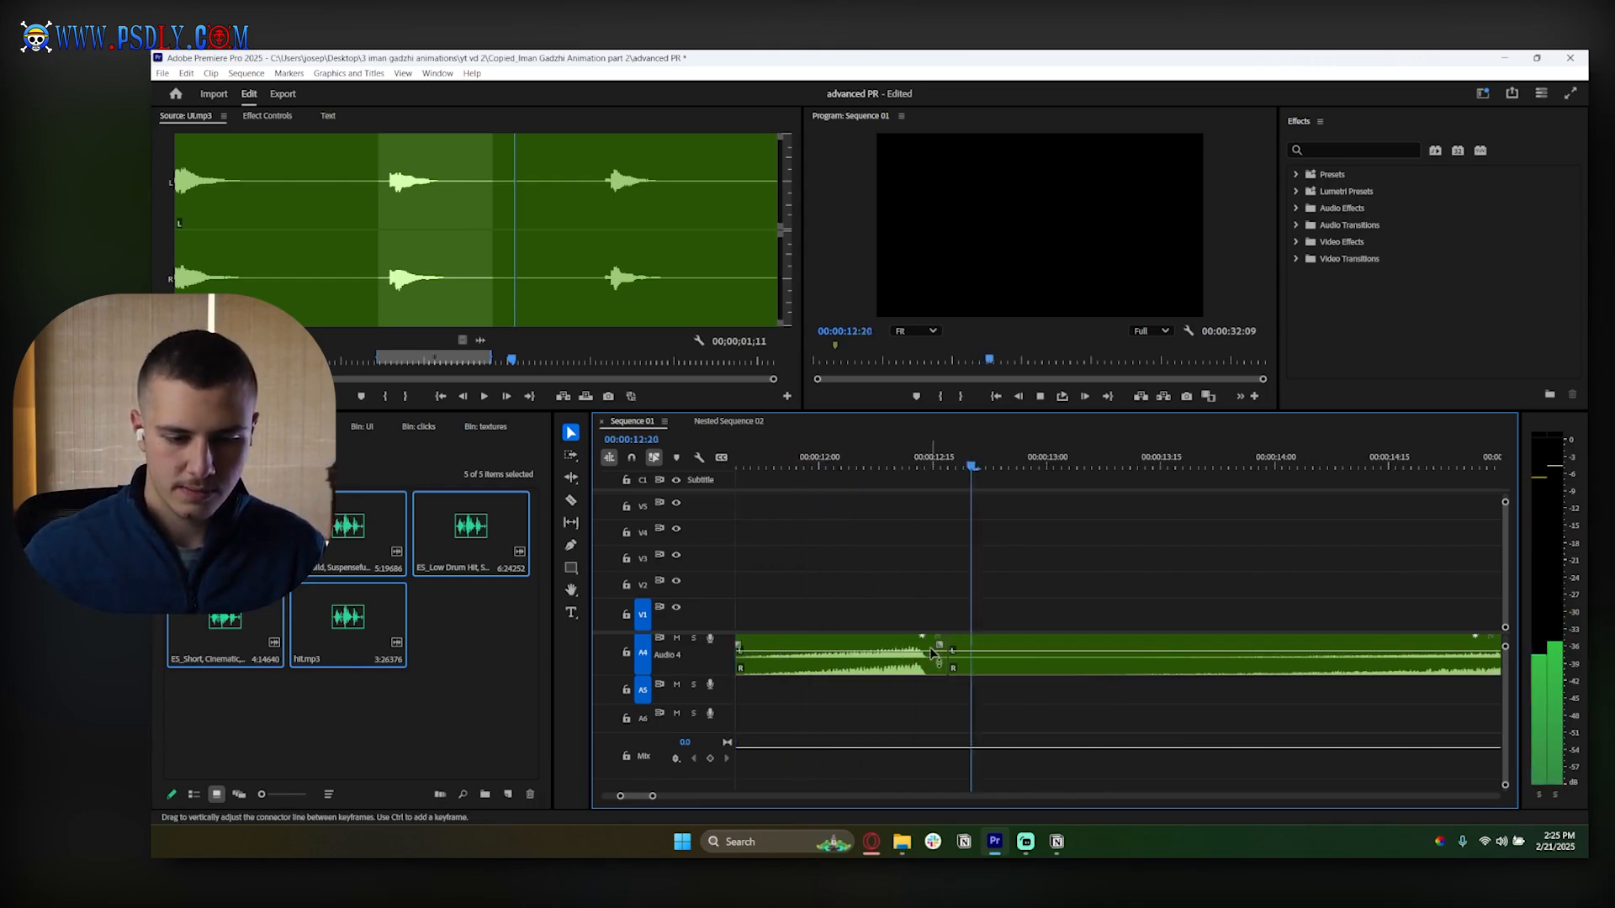
scroll(928, 660, "down", 3)
scroll(1069, 568, "down", 2)
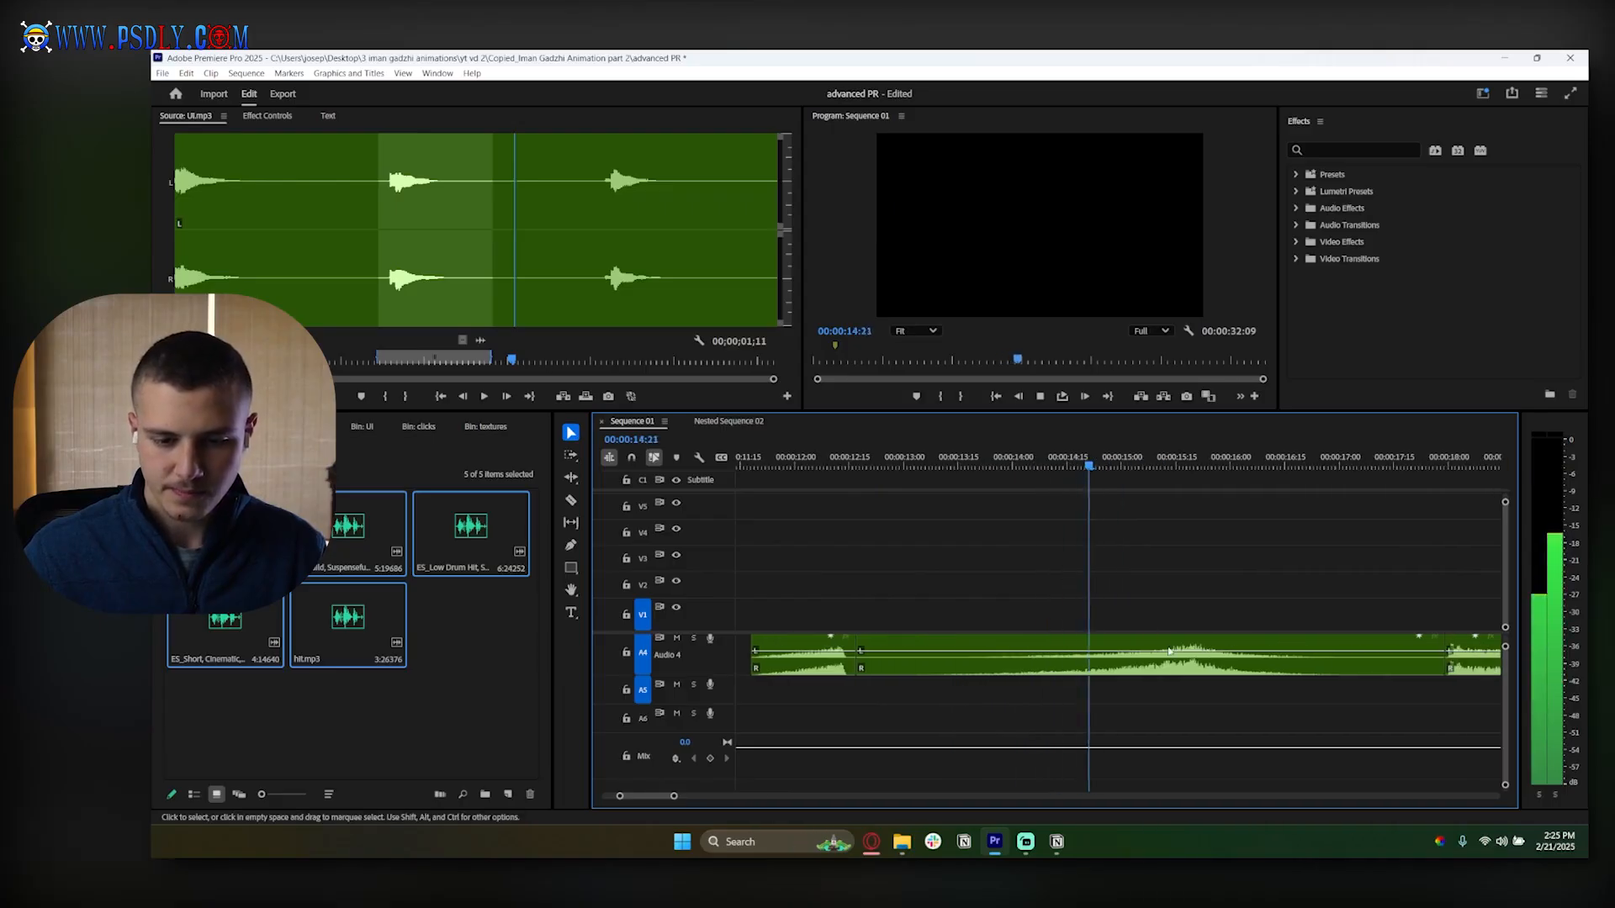
key("space")
left_click_drag(965, 464, 1194, 472)
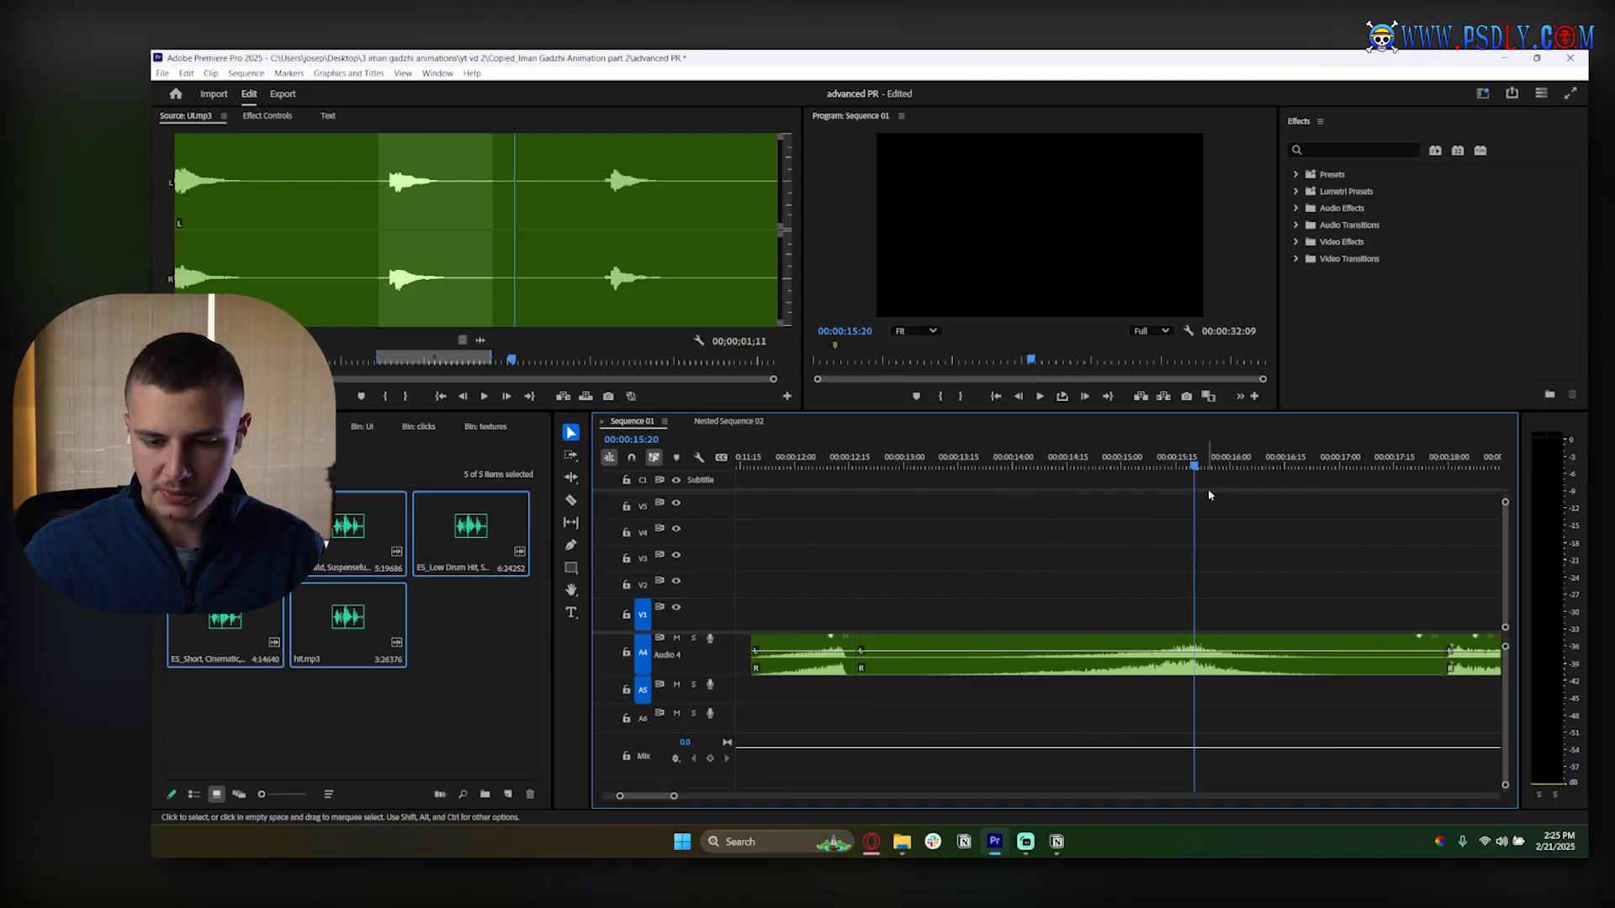
Listen to the low drum hit, the third new clip on Audio 4, and replay it from its start
scroll(1169, 500, "down", 3)
left_click(1165, 465)
scroll(1158, 541, "down", 4)
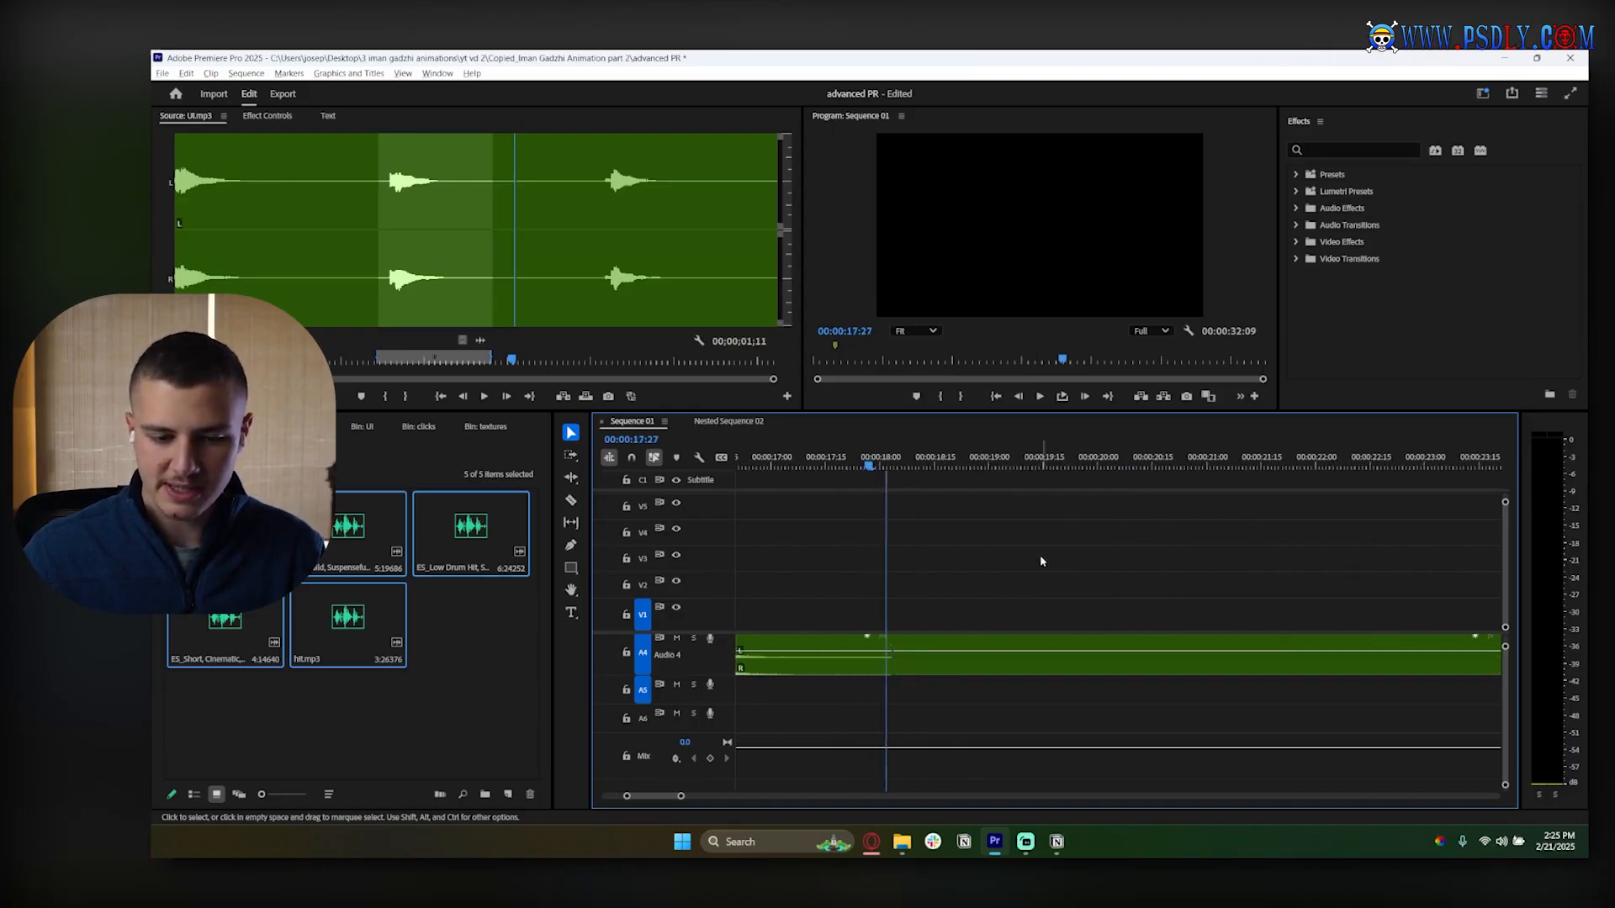
scroll(1041, 563, "down", 3)
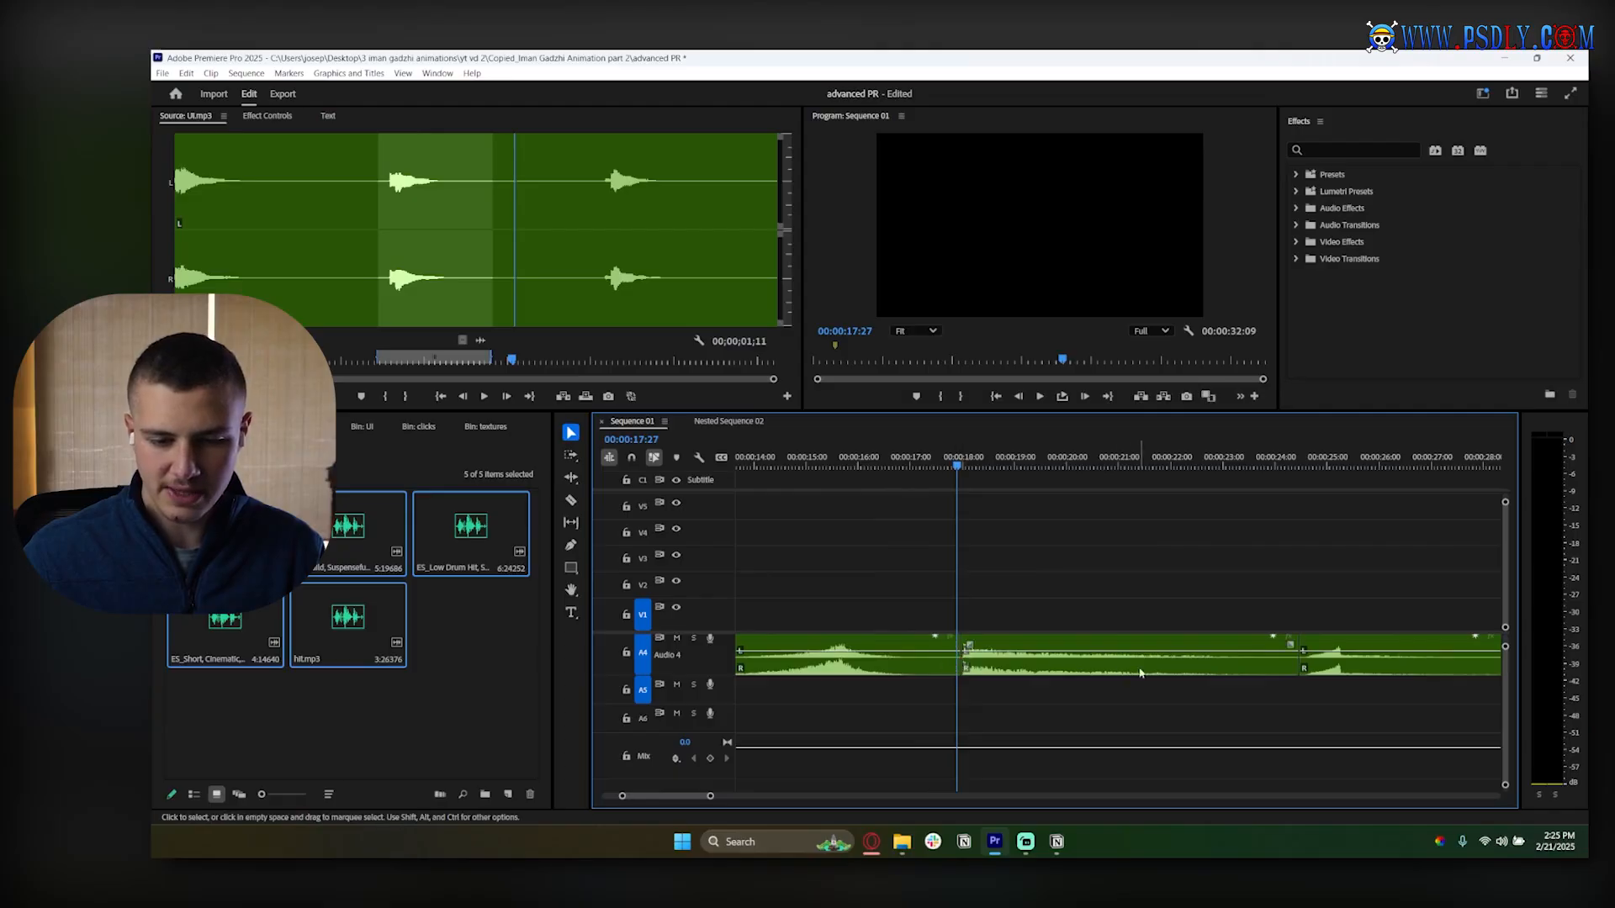
key("space")
scroll(1103, 602, "down", 1)
scroll(1076, 604, "down", 1)
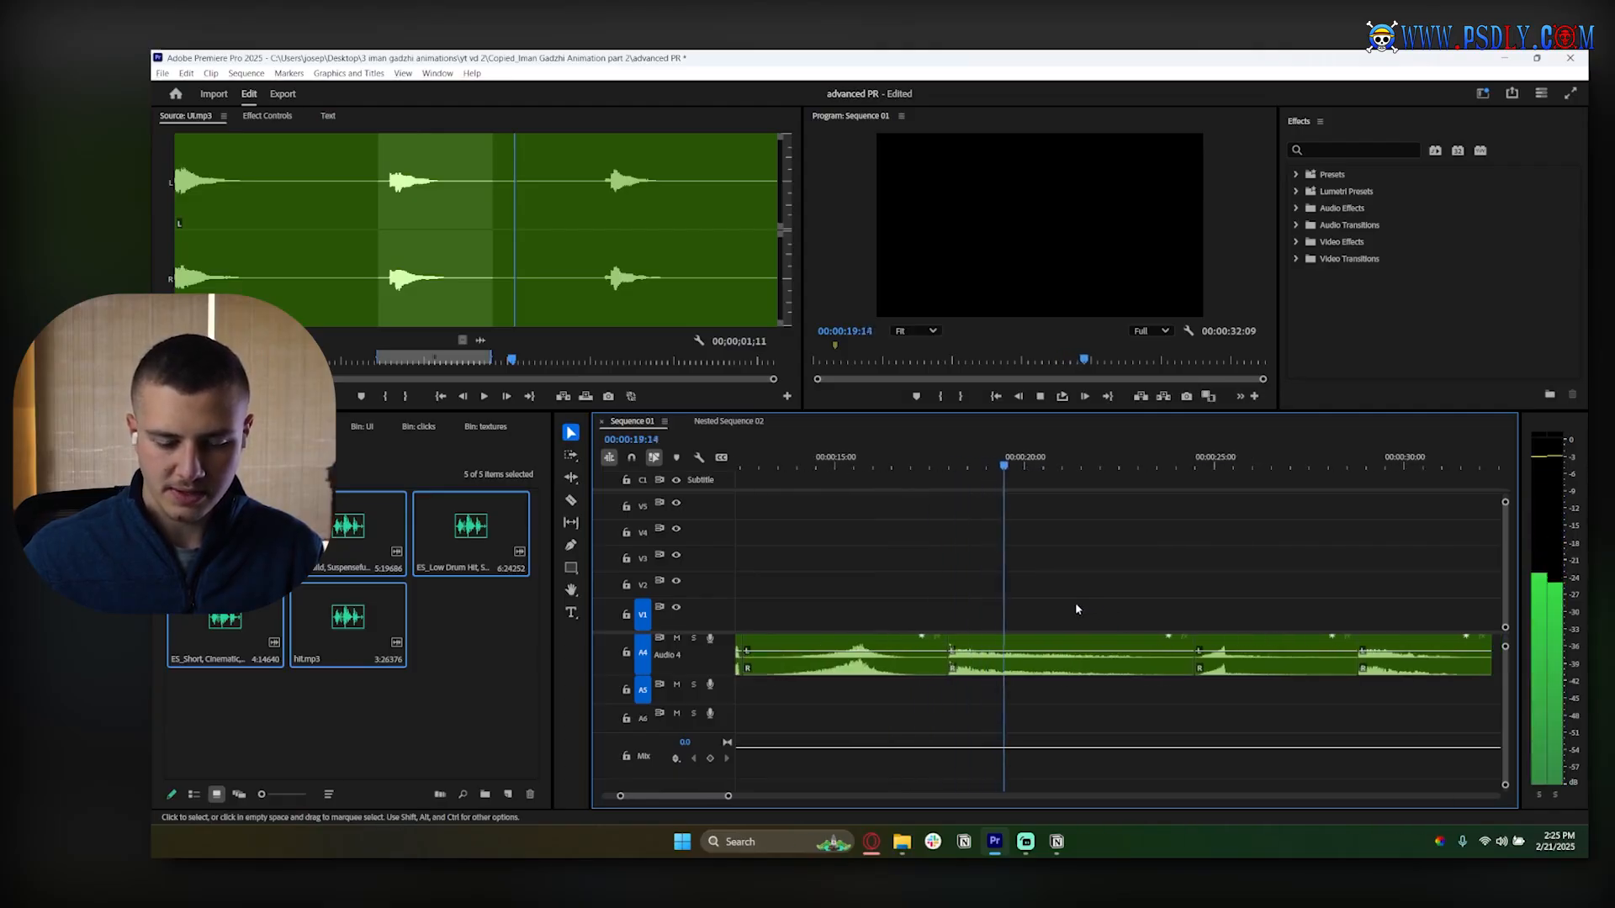
key("space")
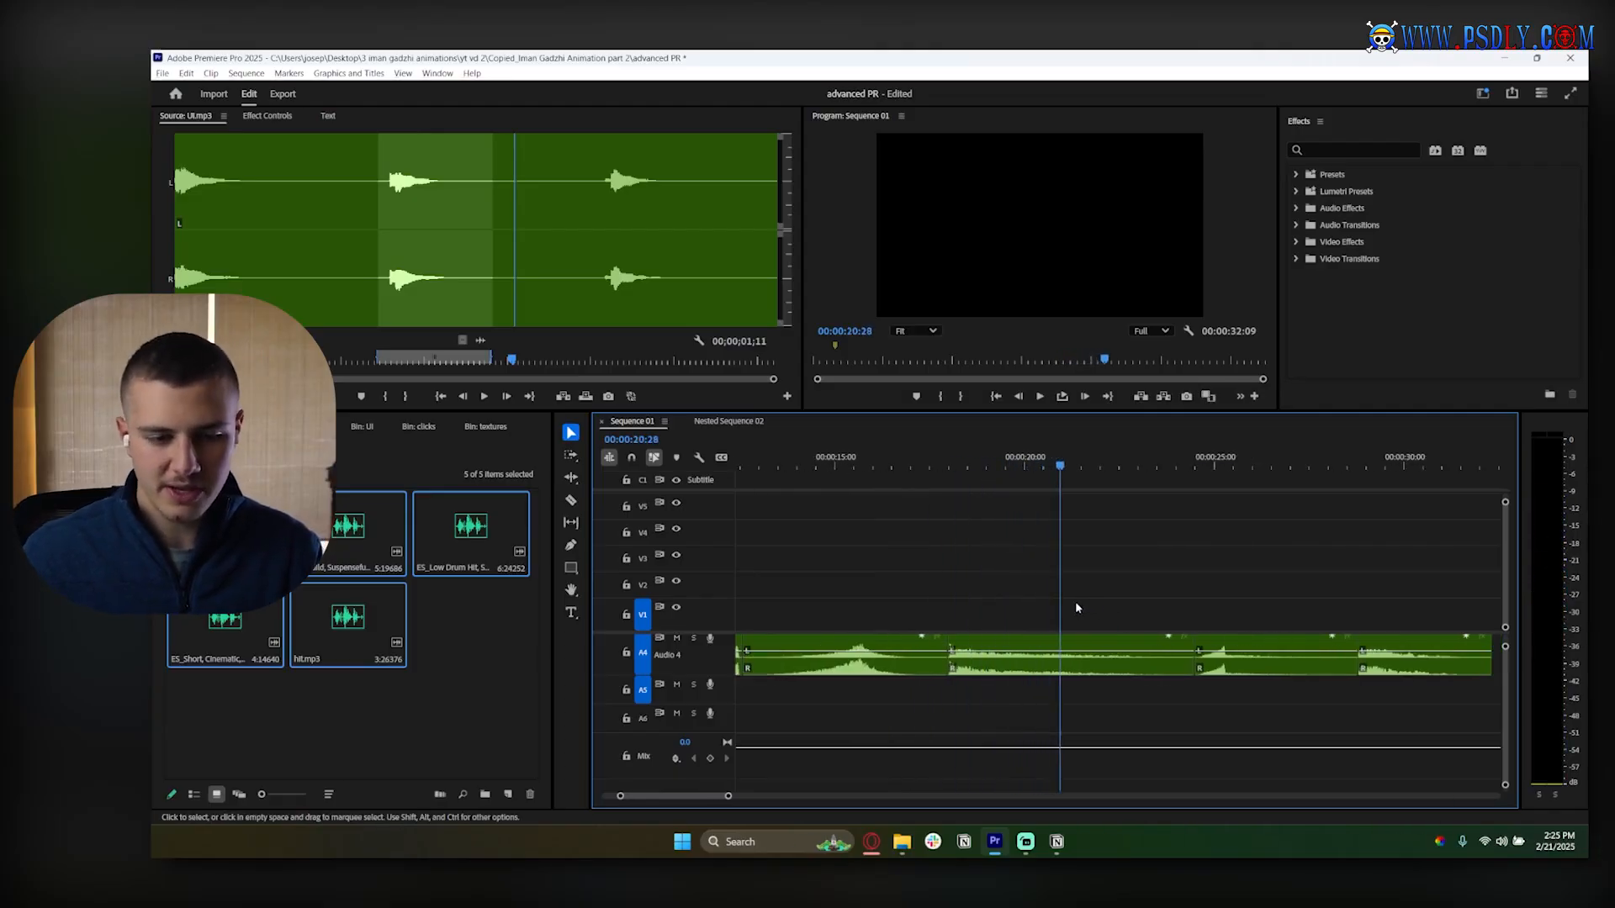
left_click(951, 467)
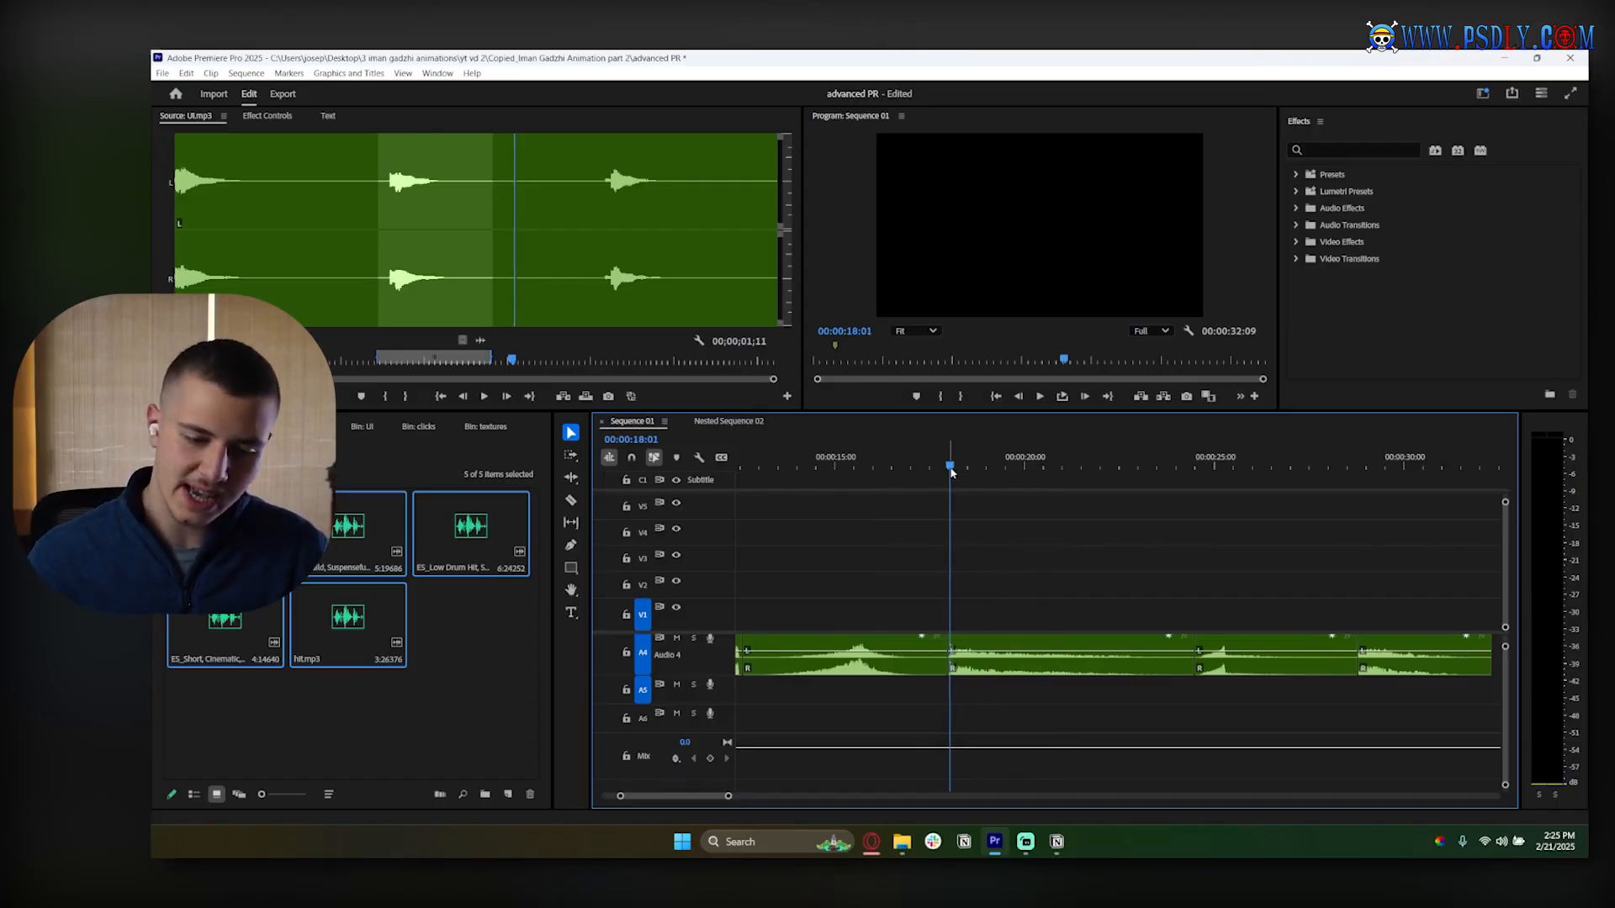
key("space")
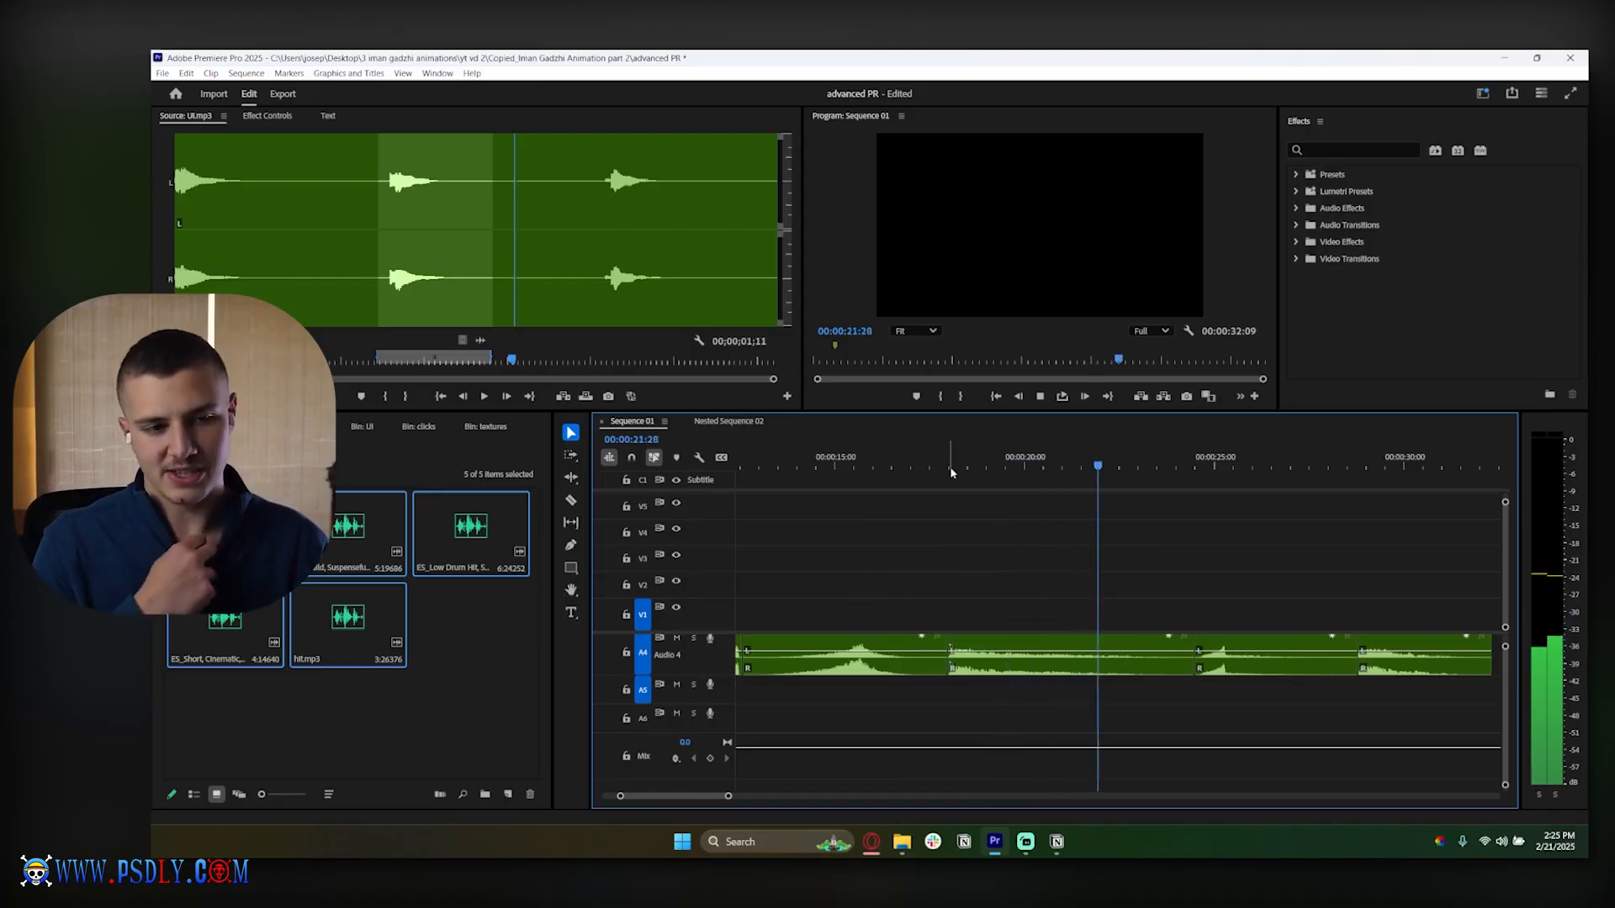
key("space")
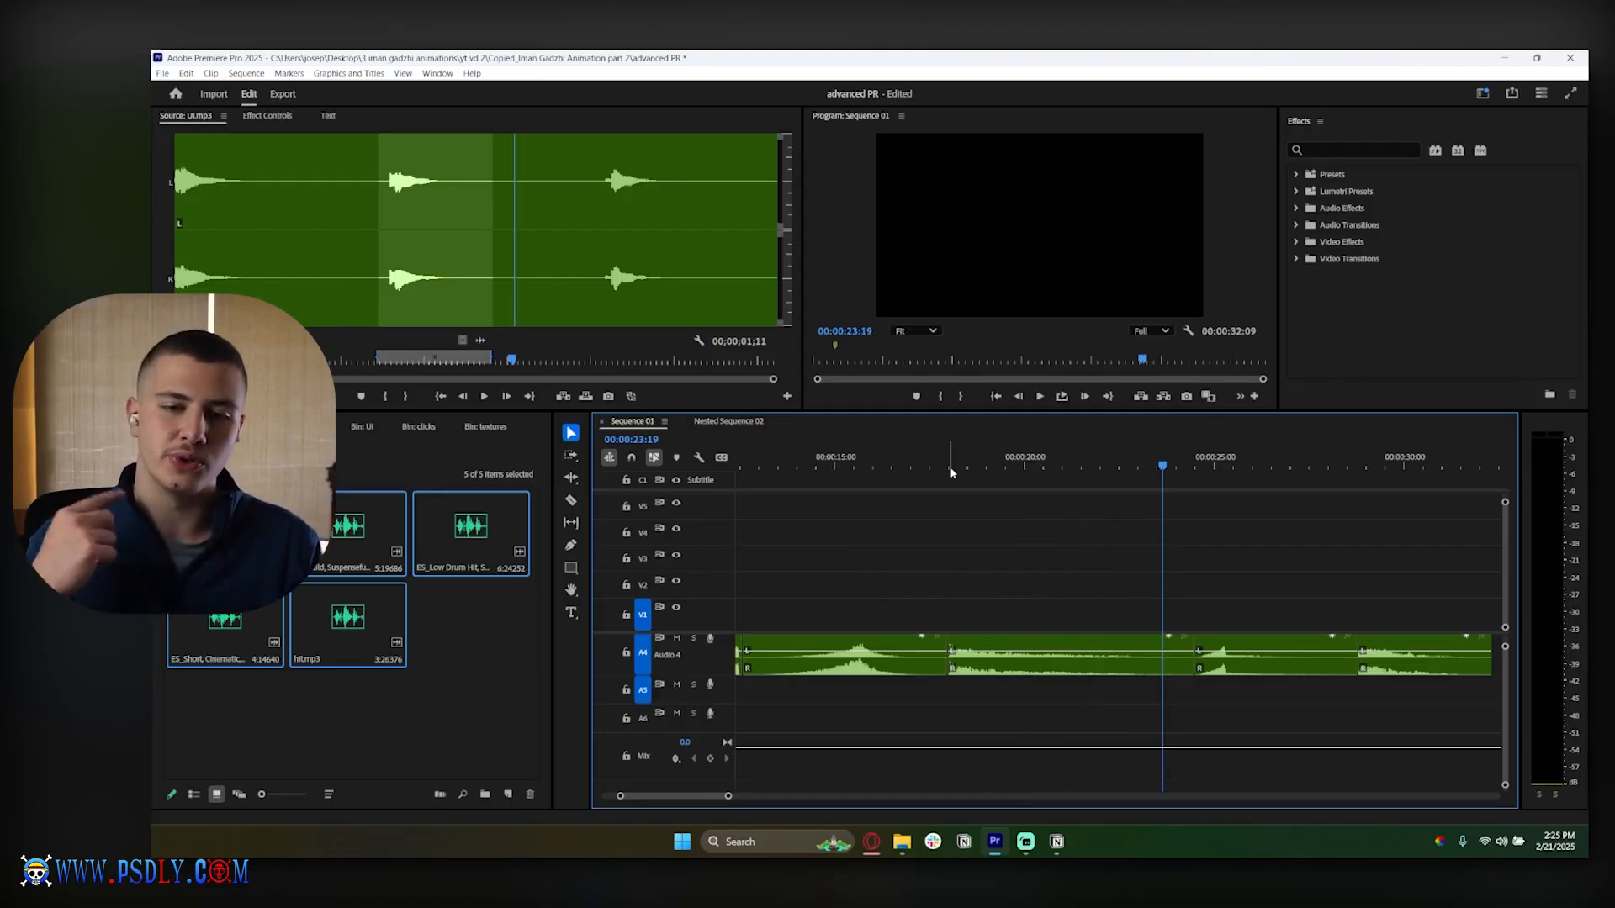
Play the last hit clip at the end of the Audio 4 track
key("space")
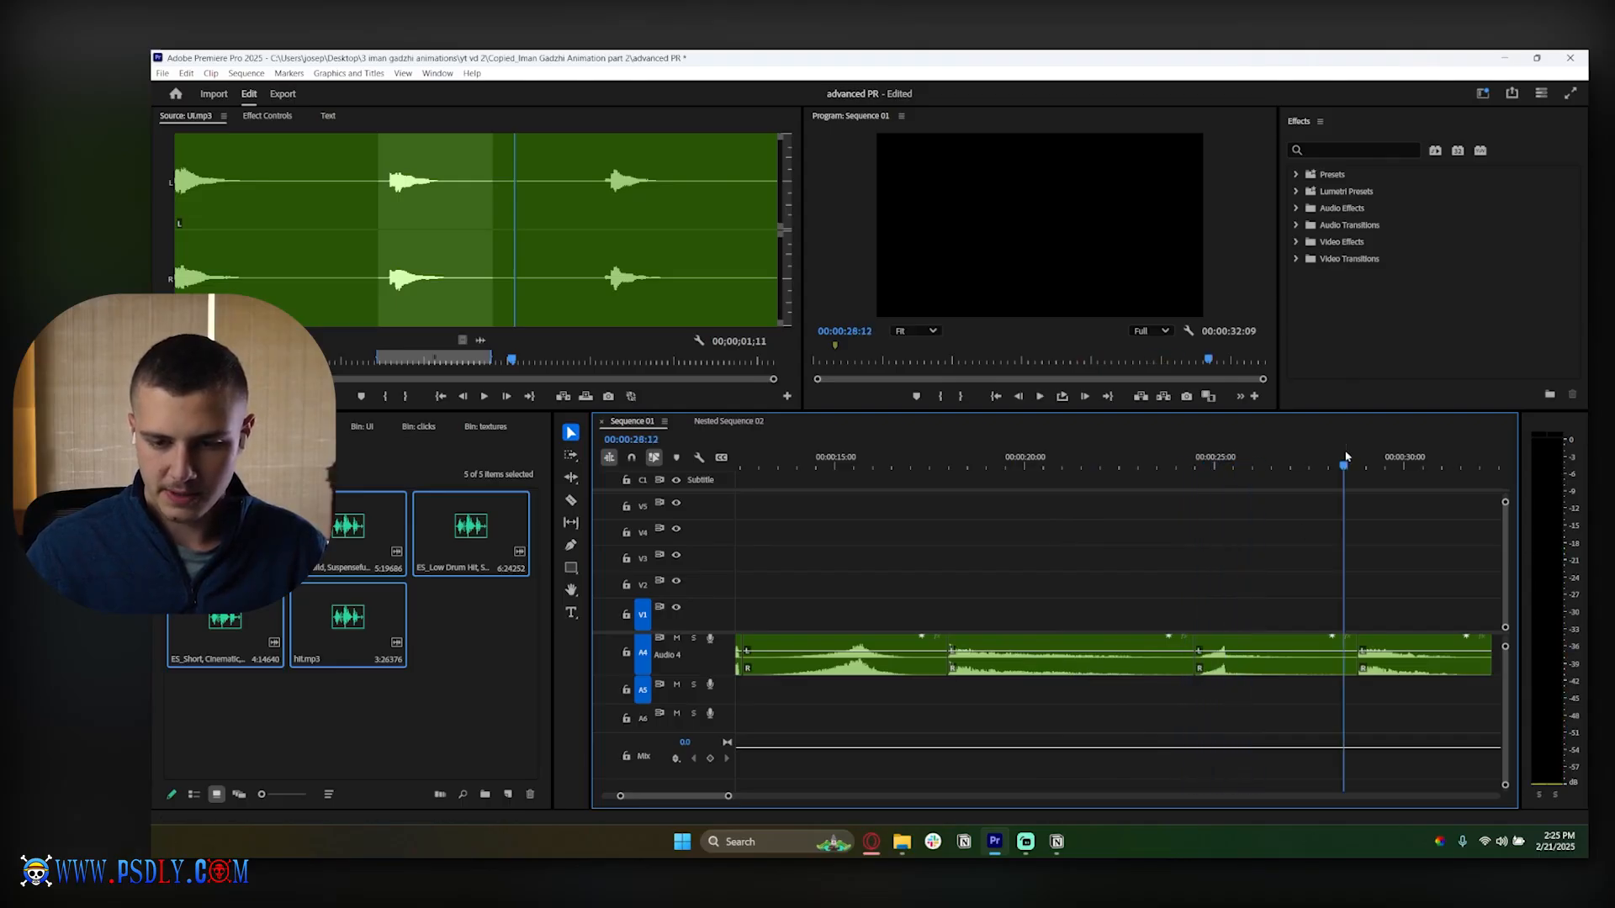
scroll(1211, 577, "down", 2)
scroll(1218, 610, "down", 2)
scroll(1211, 611, "up", 2)
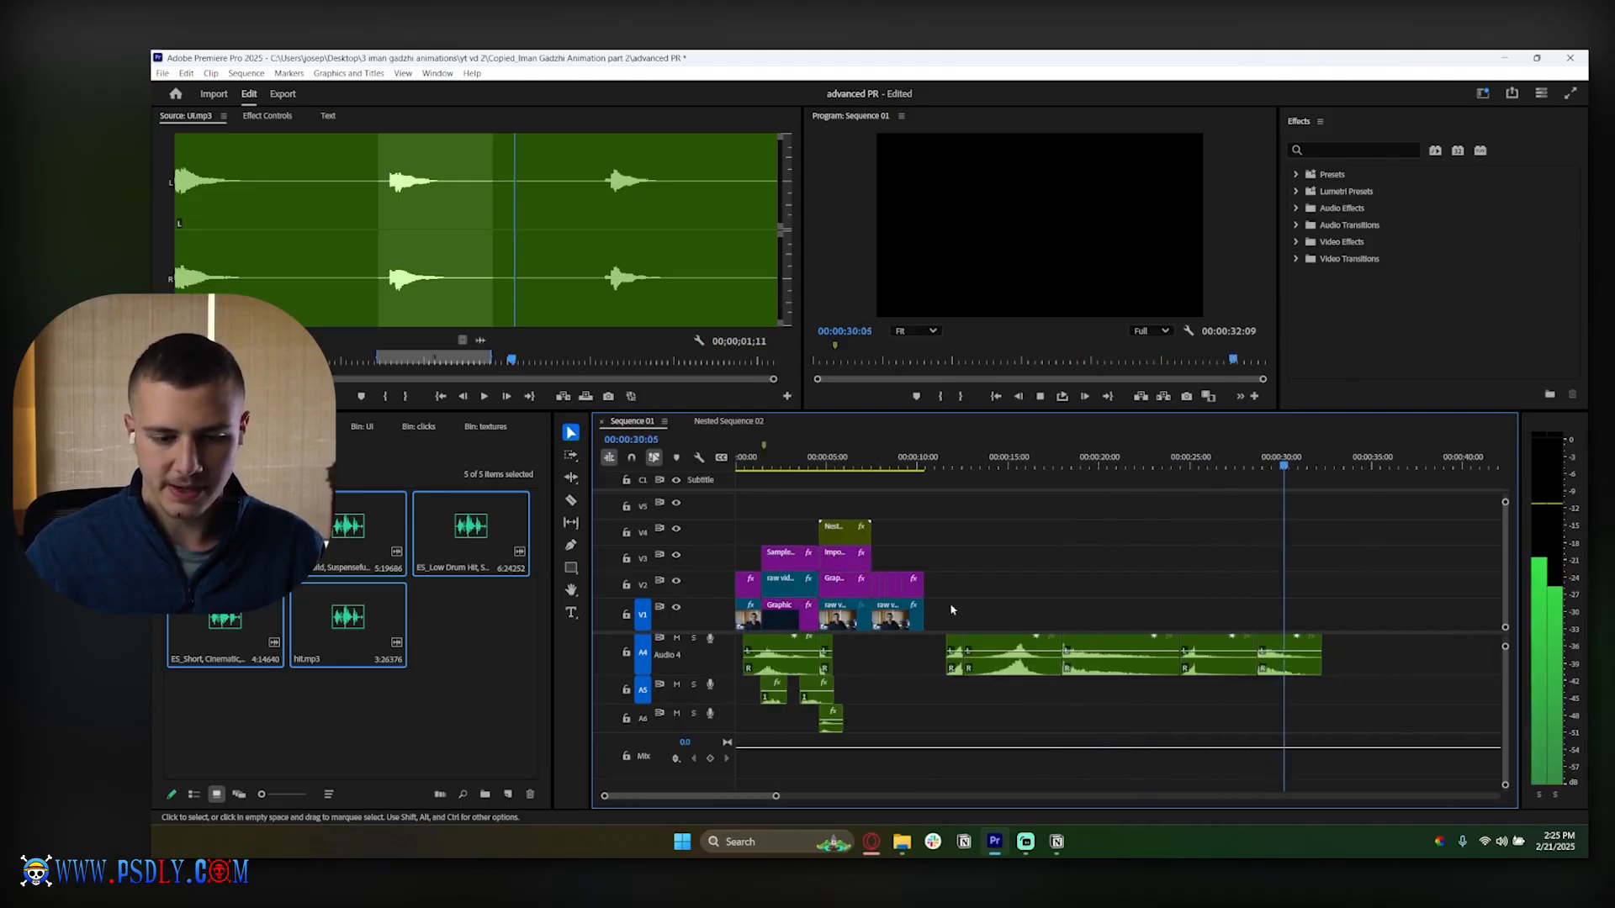
key("space")
Play the sequence from its beginning through the opening talking-head shot to hear the existing sounds on Audio 3
left_click(761, 463)
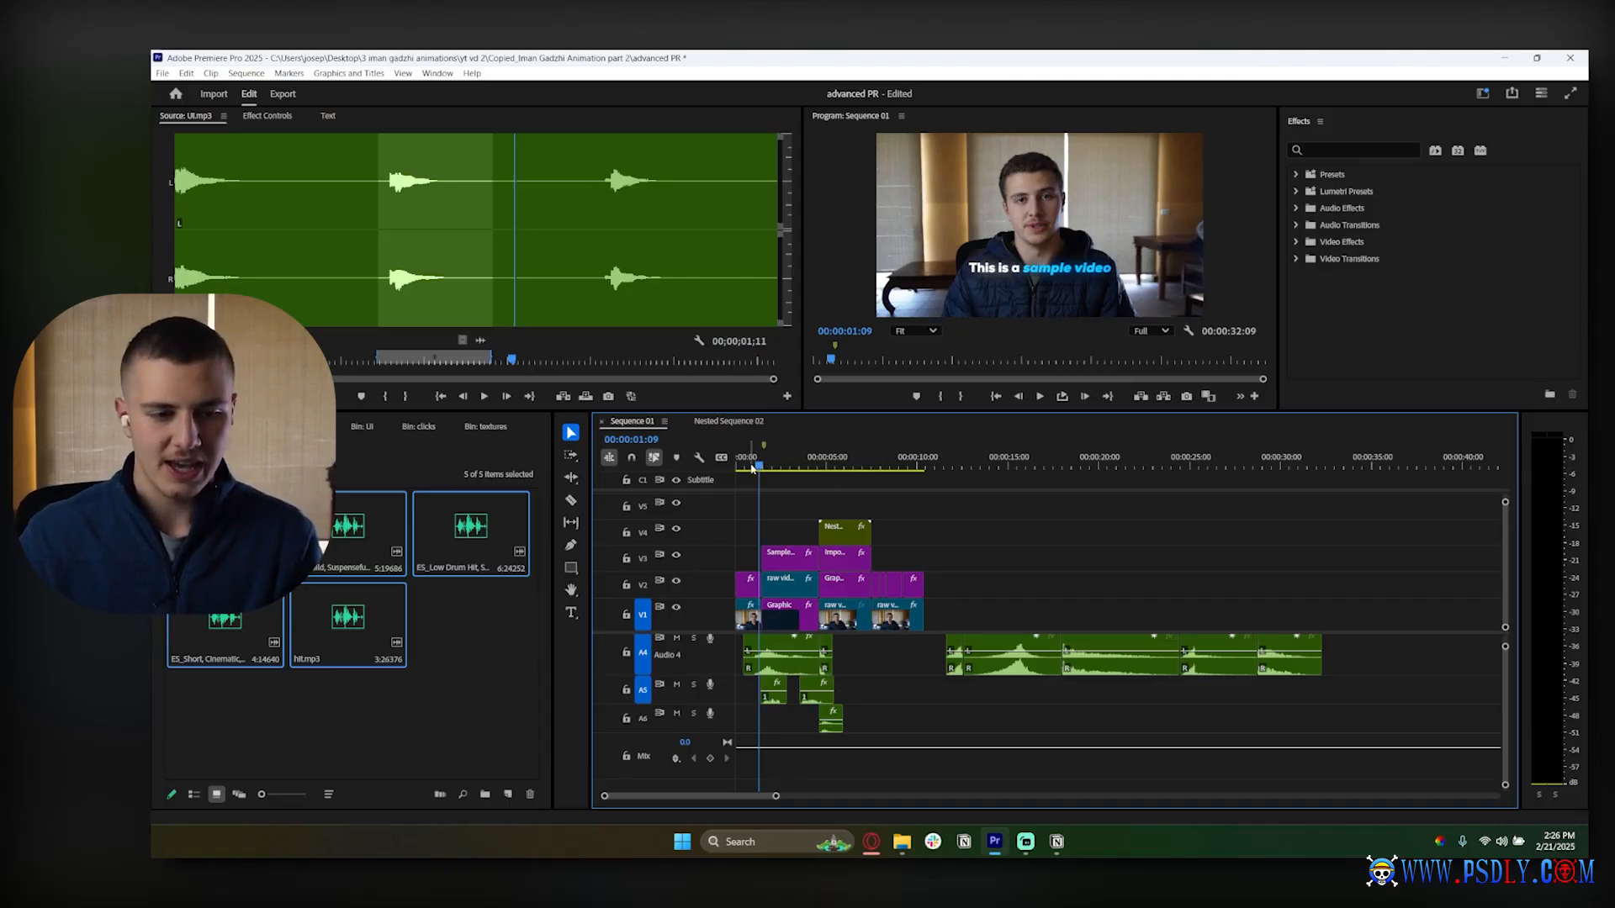
left_click_drag(754, 466, 734, 471)
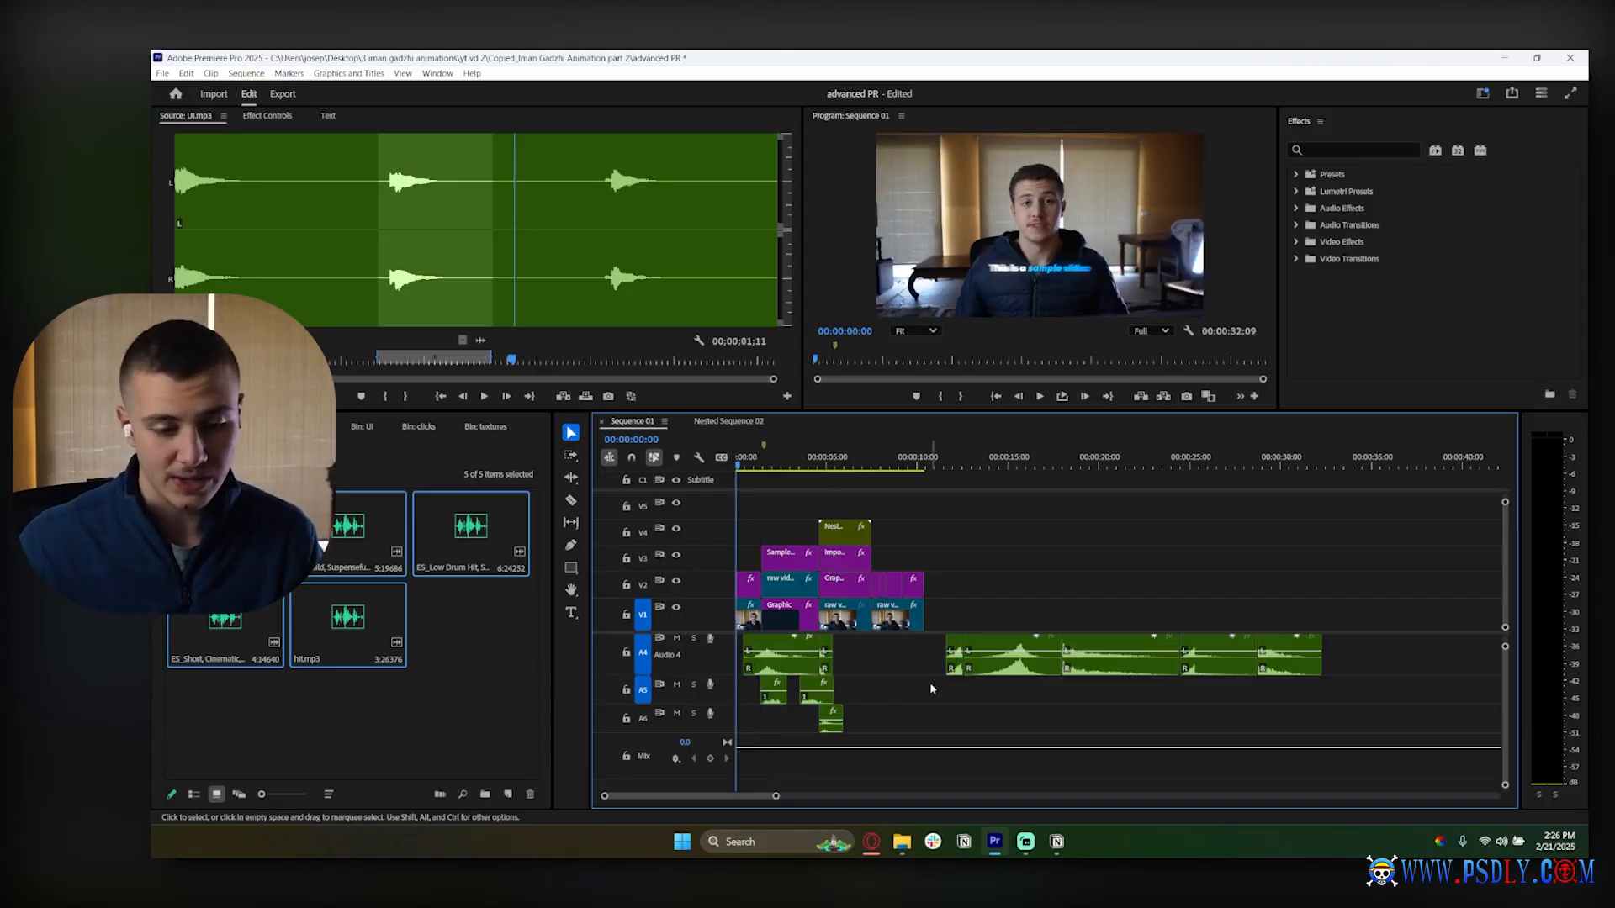
scroll(749, 665, "up", 2)
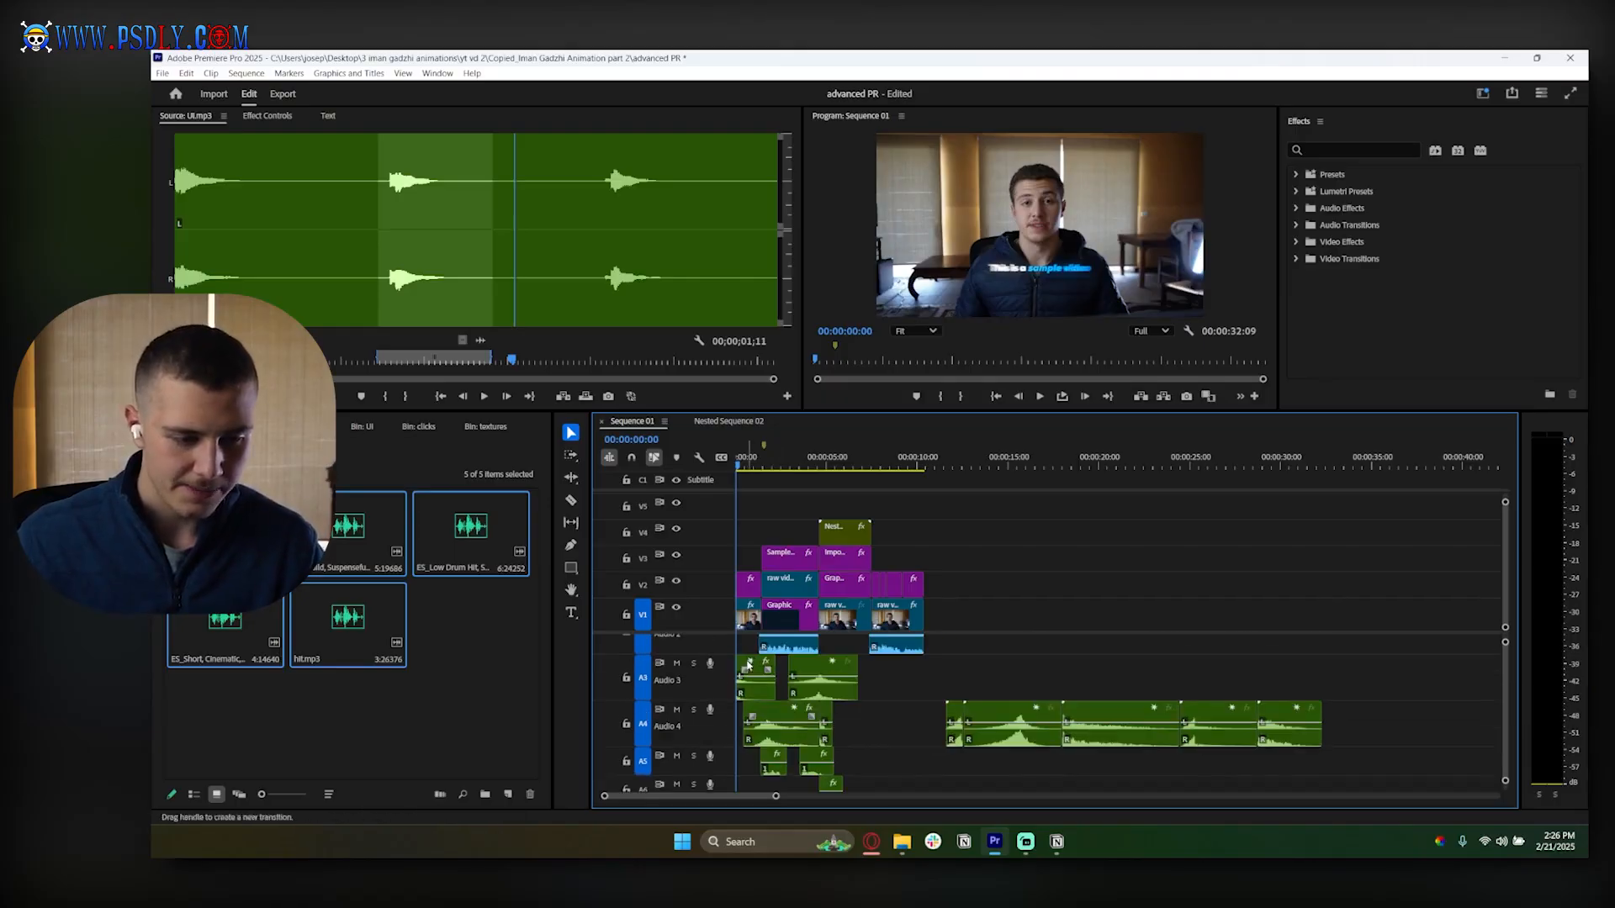
key("space")
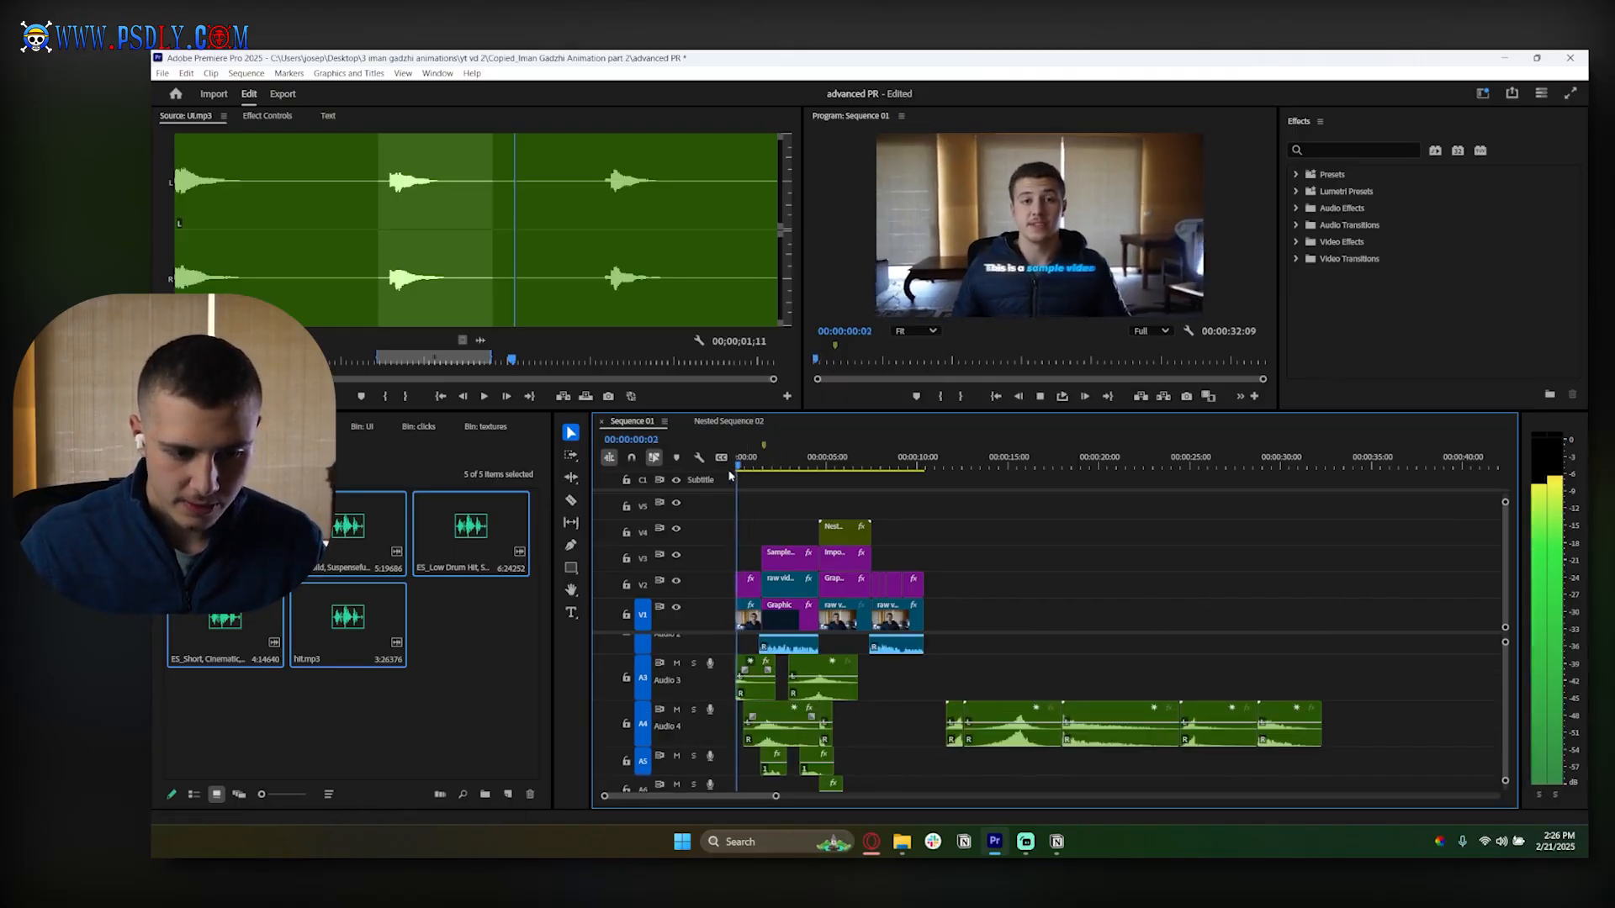
key("space")
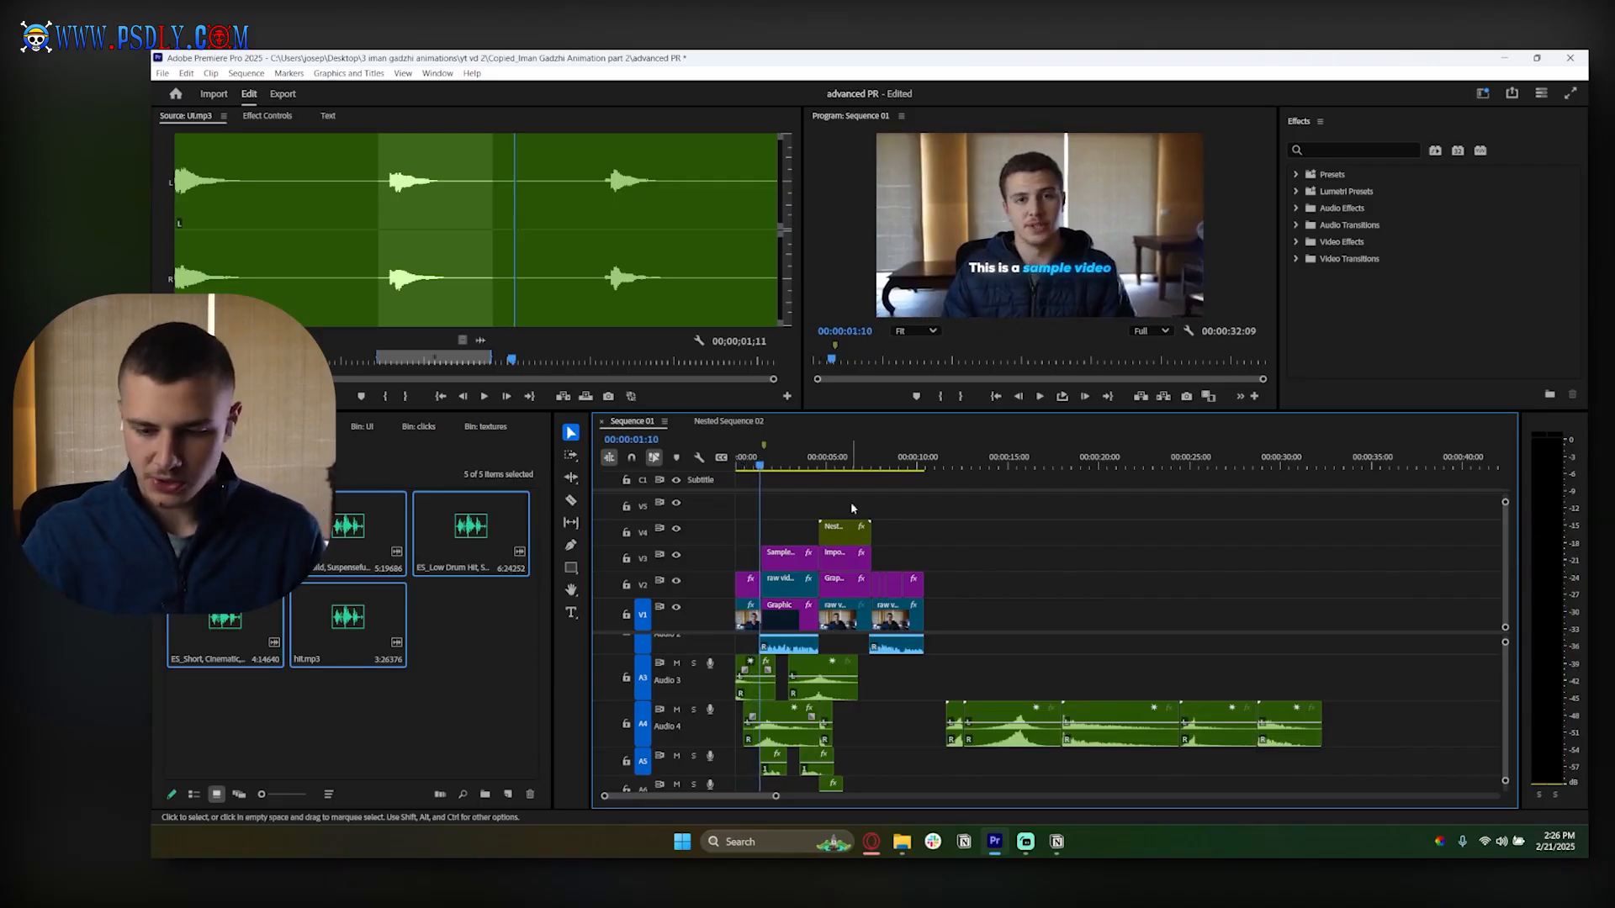
Move the short riser, the first of the new sounds on Audio 4, down to the empty stretch of track A6
scroll(959, 689, "down", 2)
left_click_drag(956, 686, 762, 759)
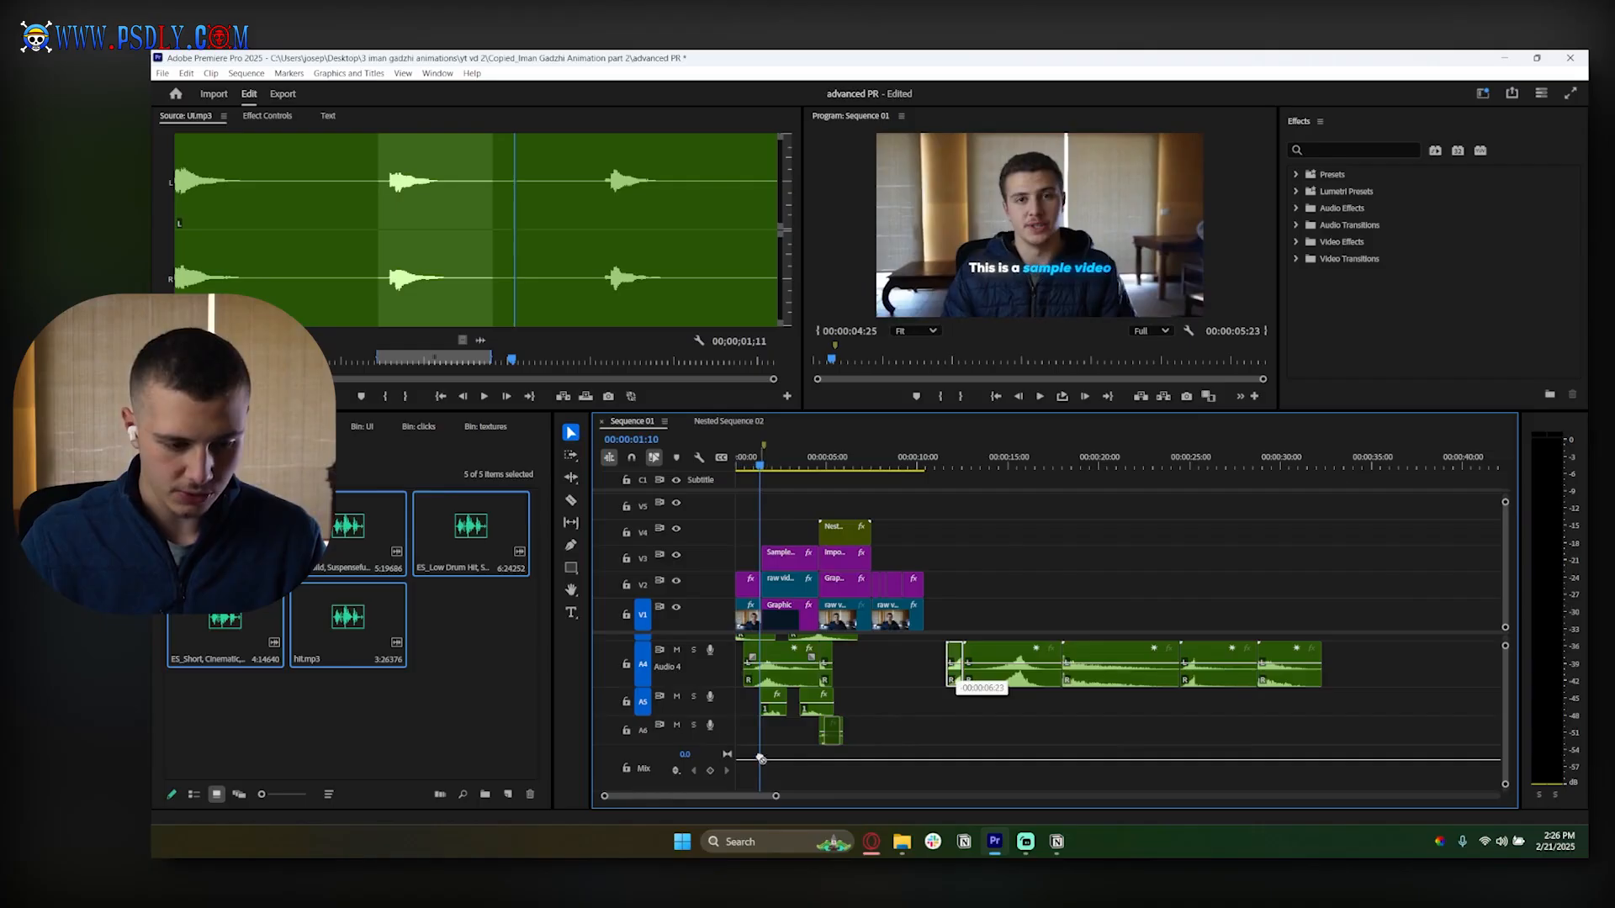
left_click_drag(867, 762, 897, 734)
scroll(712, 748, "right", 2)
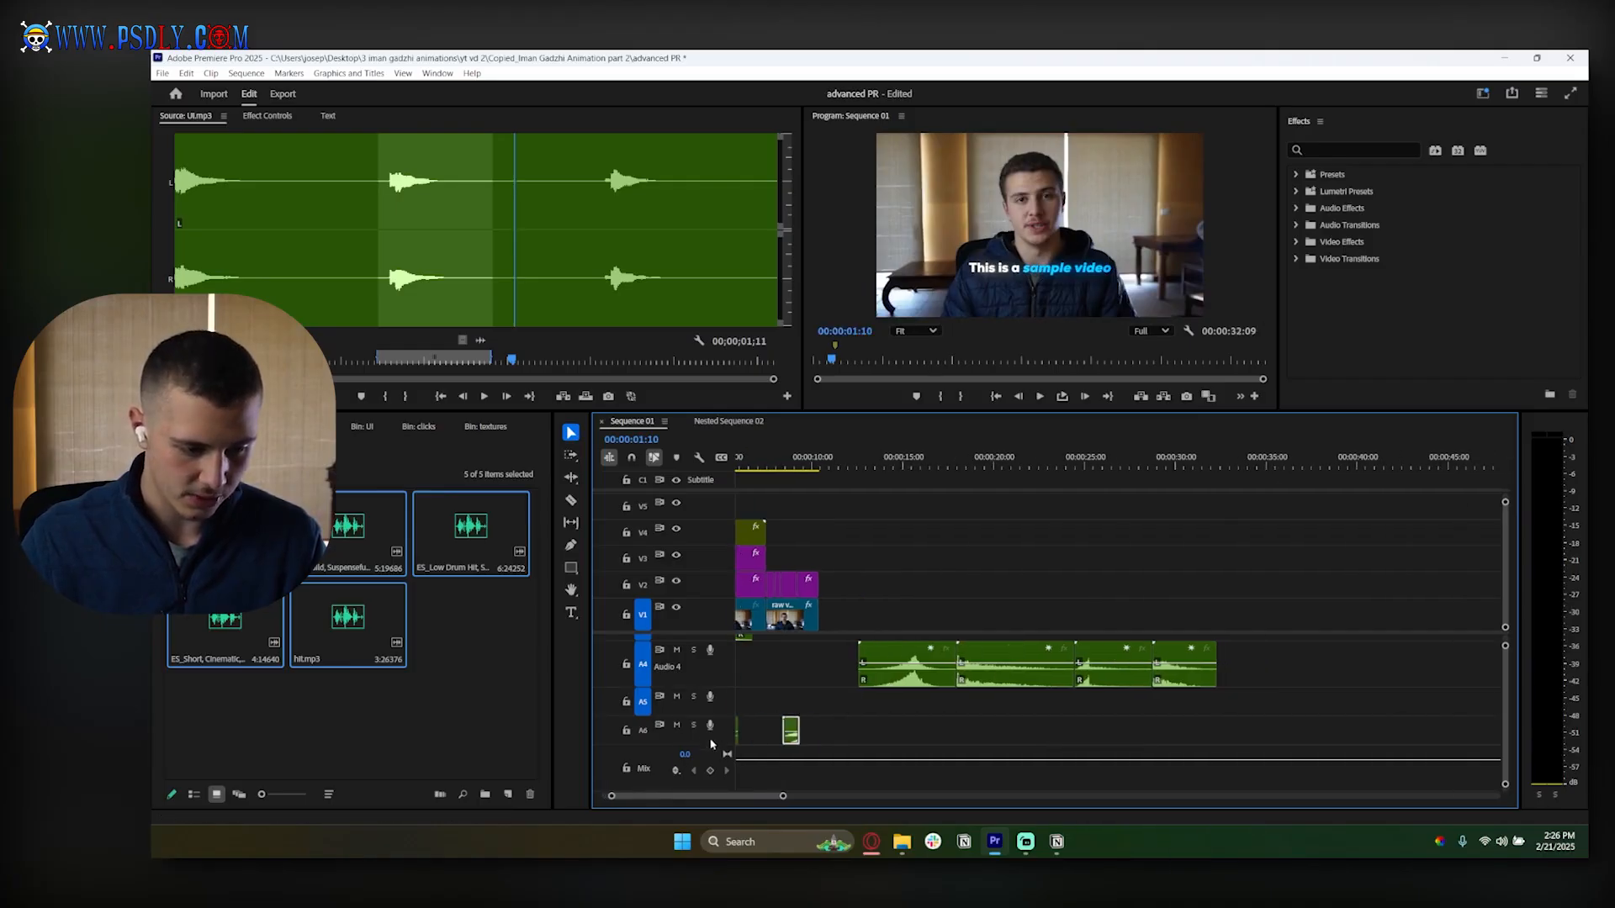
Add a new audio track, A7, below the existing audio tracks in the sequence
scroll(828, 731, "down", 1)
scroll(808, 741, "left", 2)
right_click(692, 782)
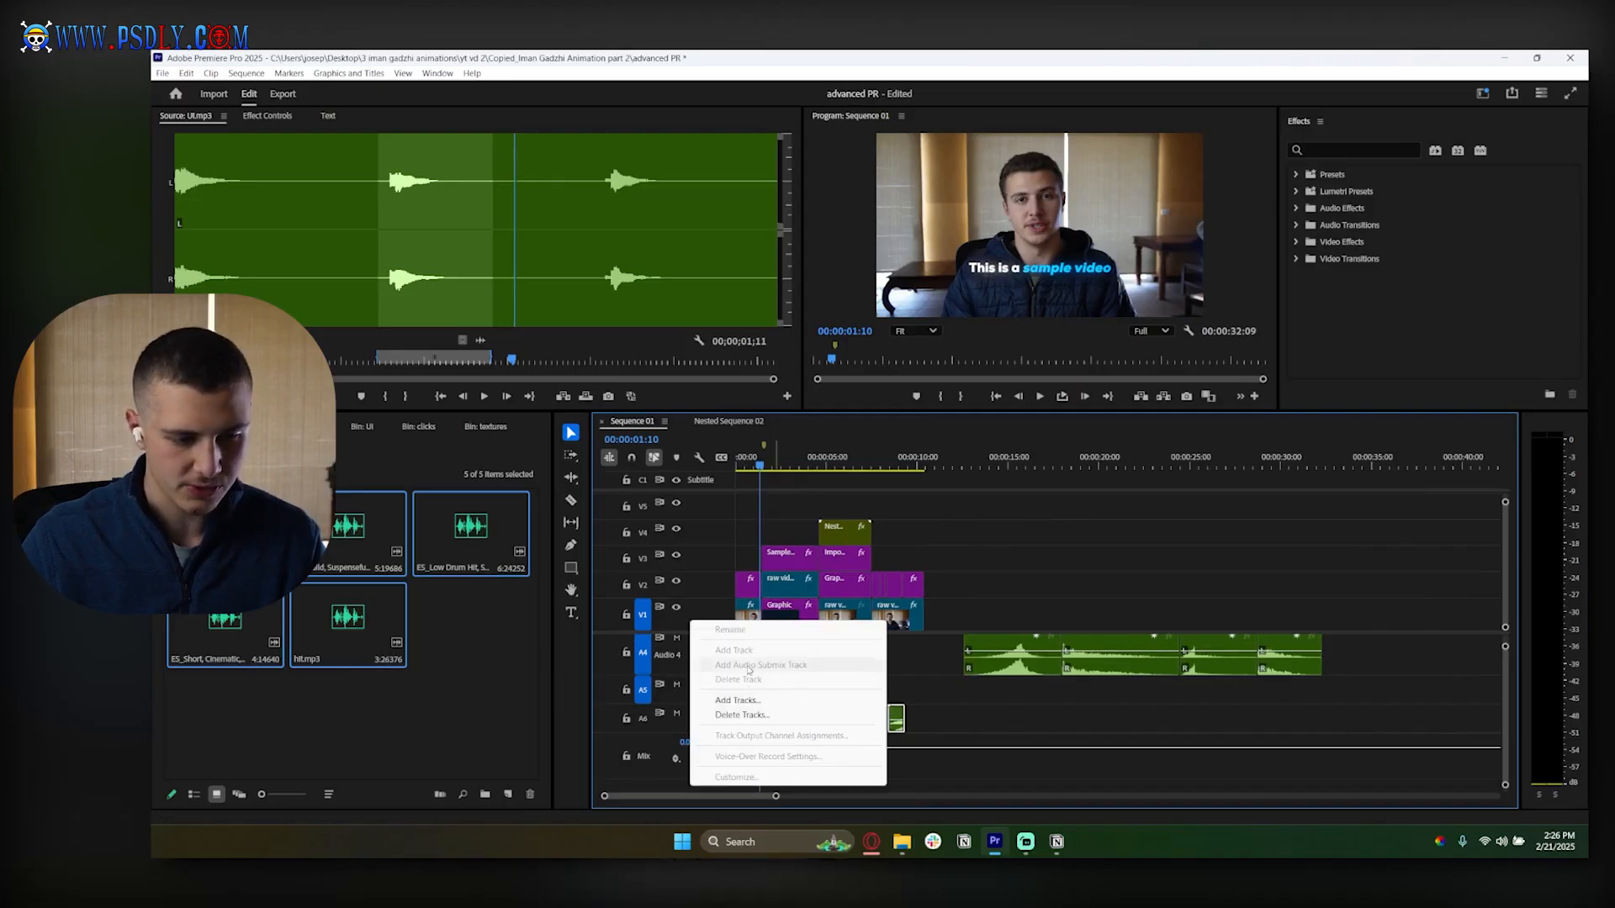
left_click(783, 715)
key("Return")
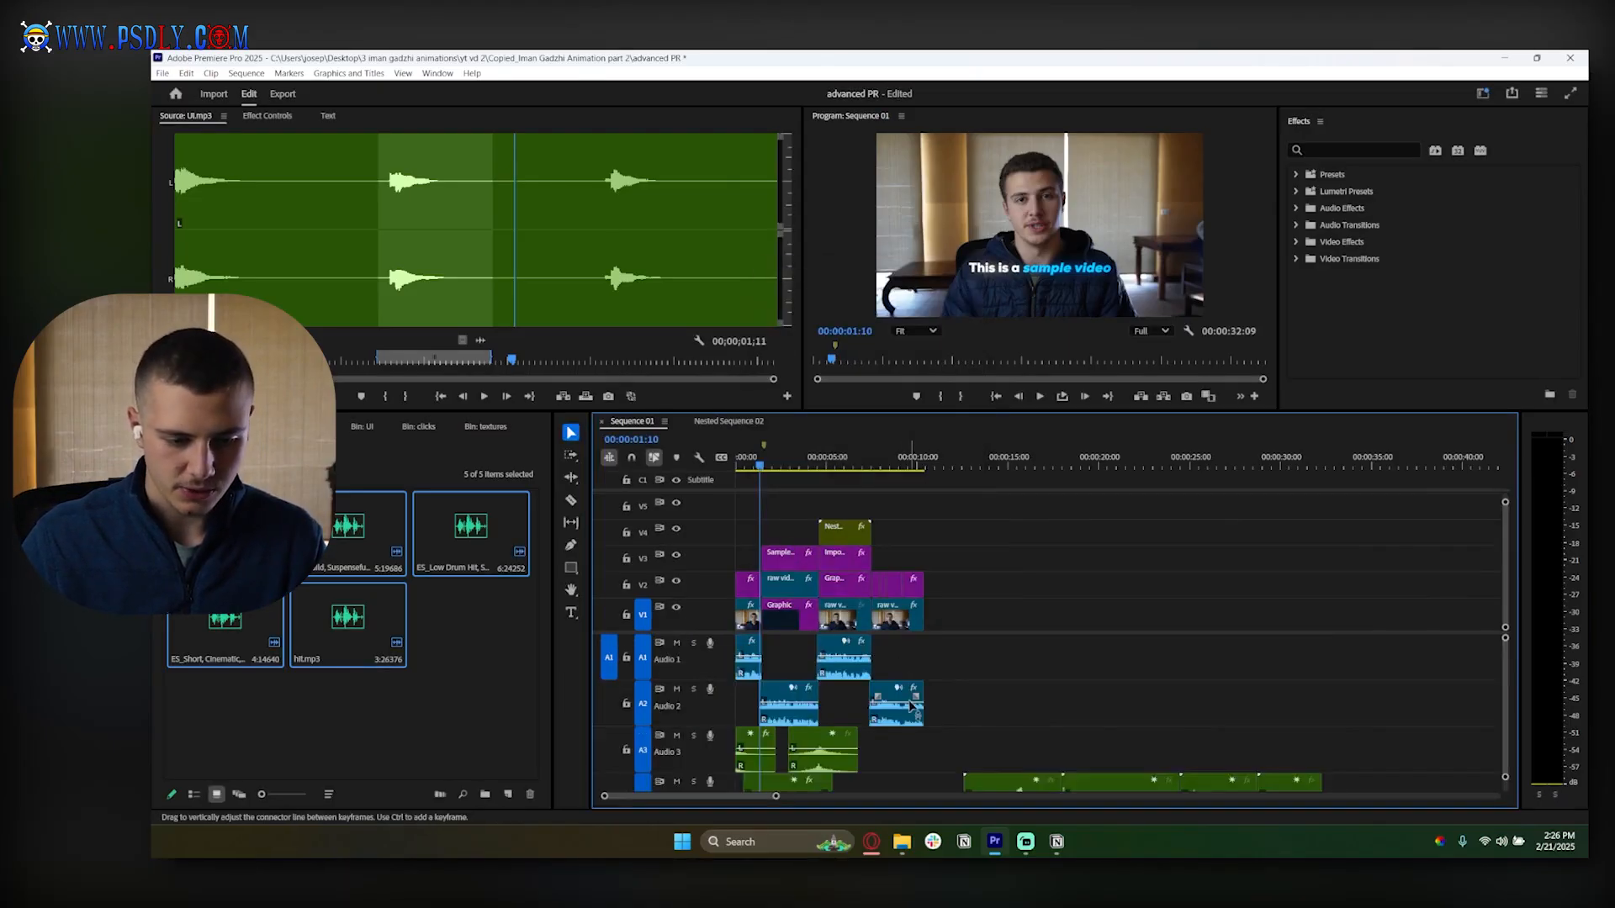
Move the short riser onto A7 and align its waveform peak with the cut to the Sample Video graphic at 00:00:01:14, enlarging the track
left_click_drag(898, 696, 746, 723)
scroll(764, 725, "up", 7)
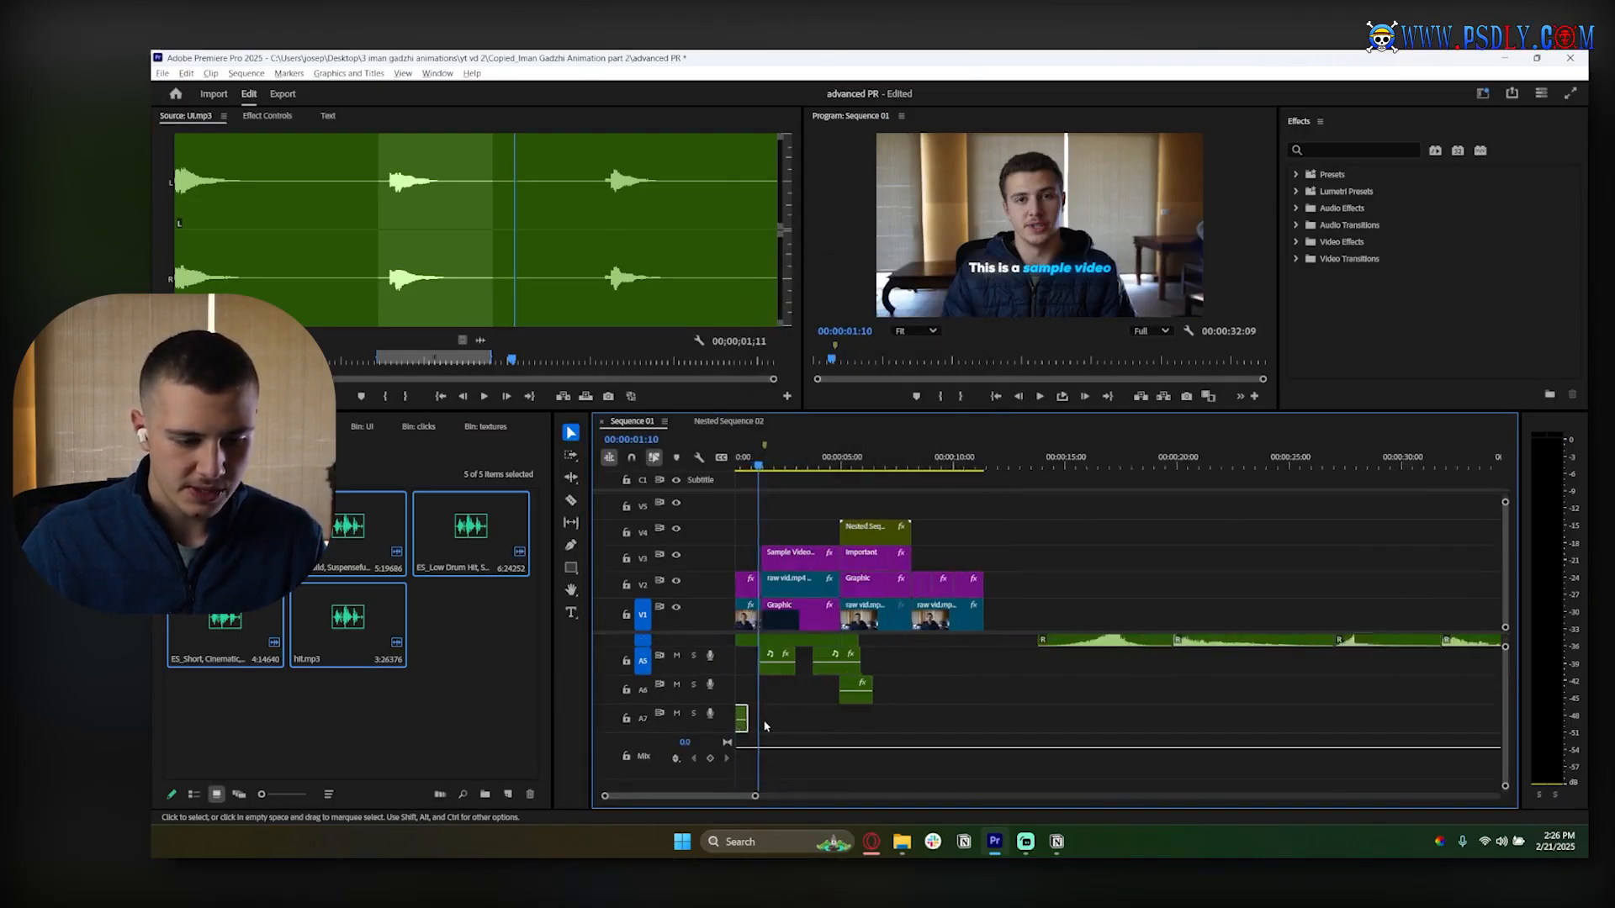
scroll(790, 730, "up", 4)
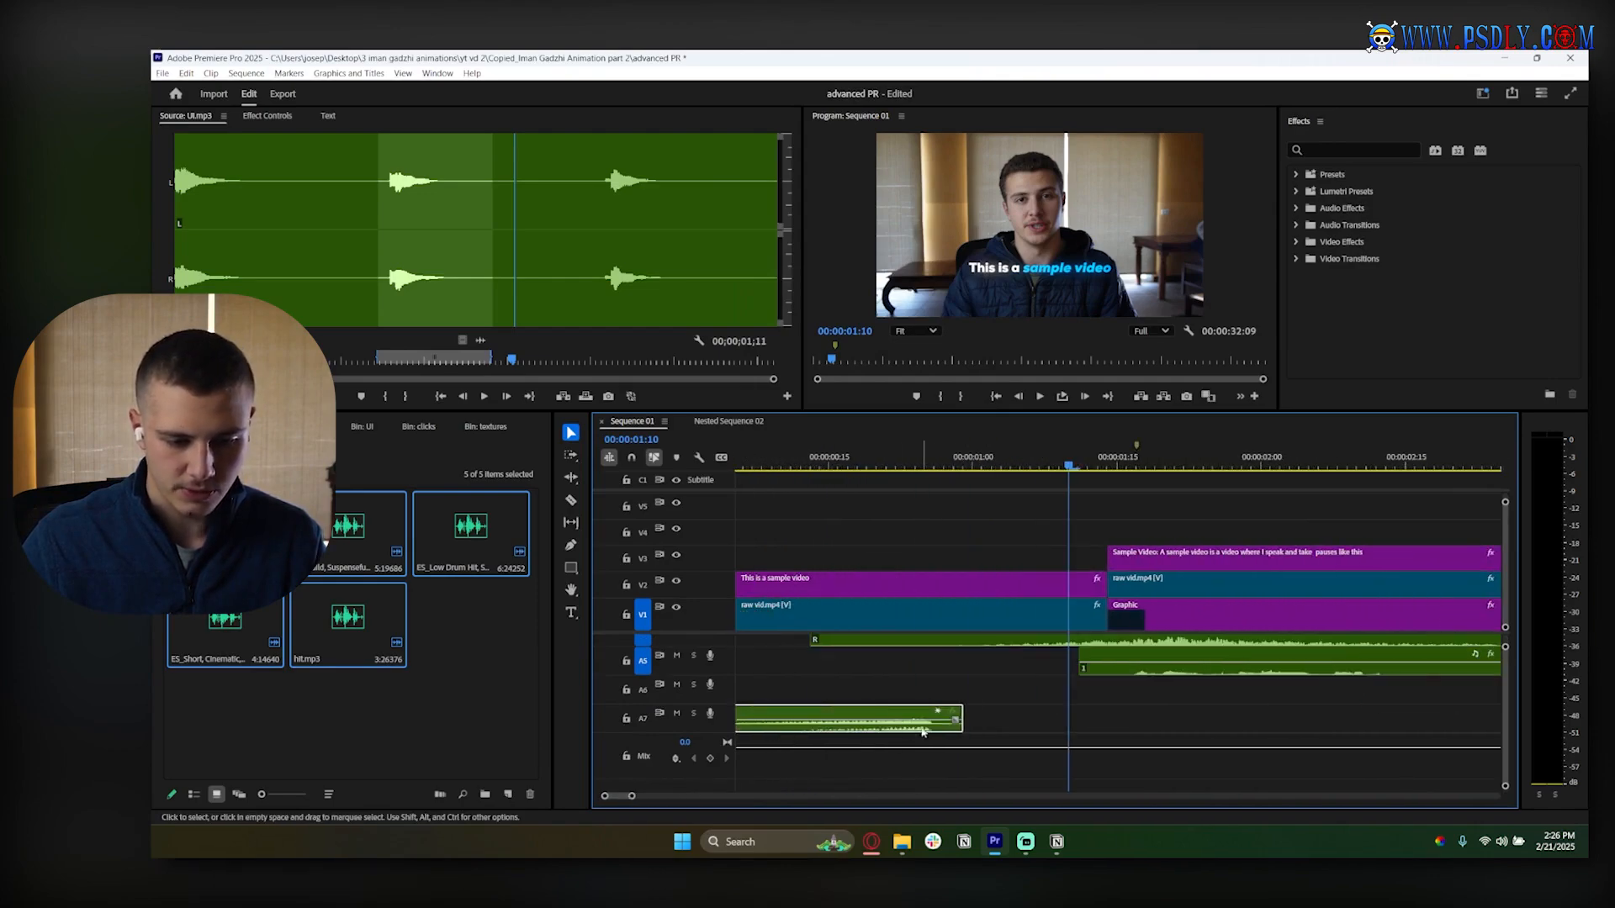
left_click_drag(1065, 465, 1114, 484)
left_click_drag(1119, 484, 1109, 482)
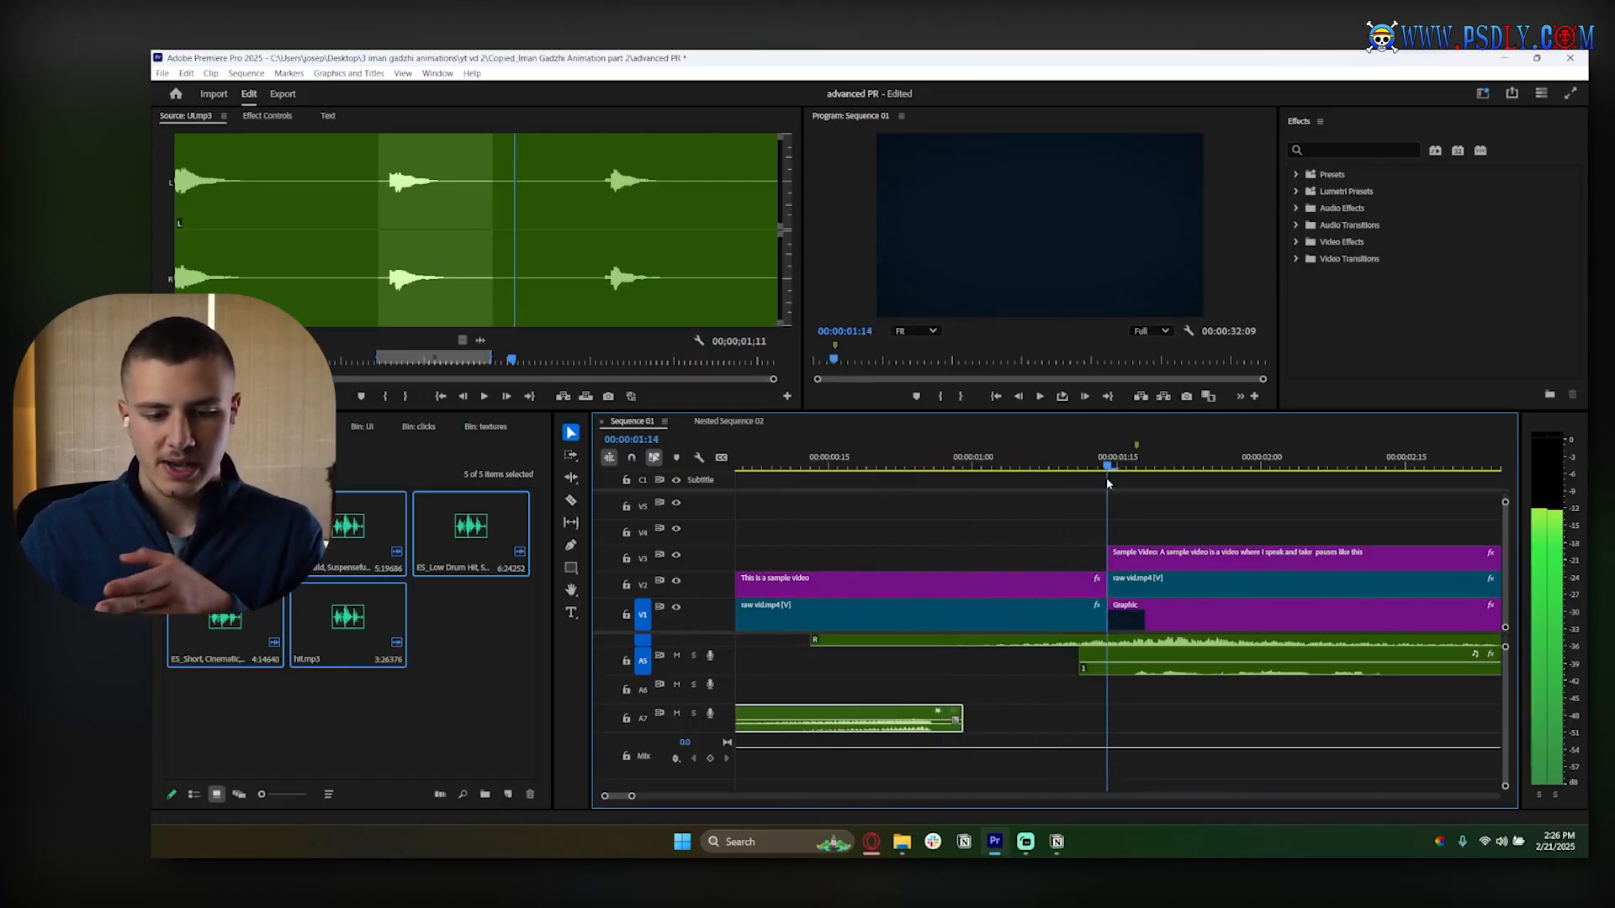
left_click_drag(922, 730, 1118, 482)
scroll(732, 725, "up", 3)
scroll(732, 725, "up", 2)
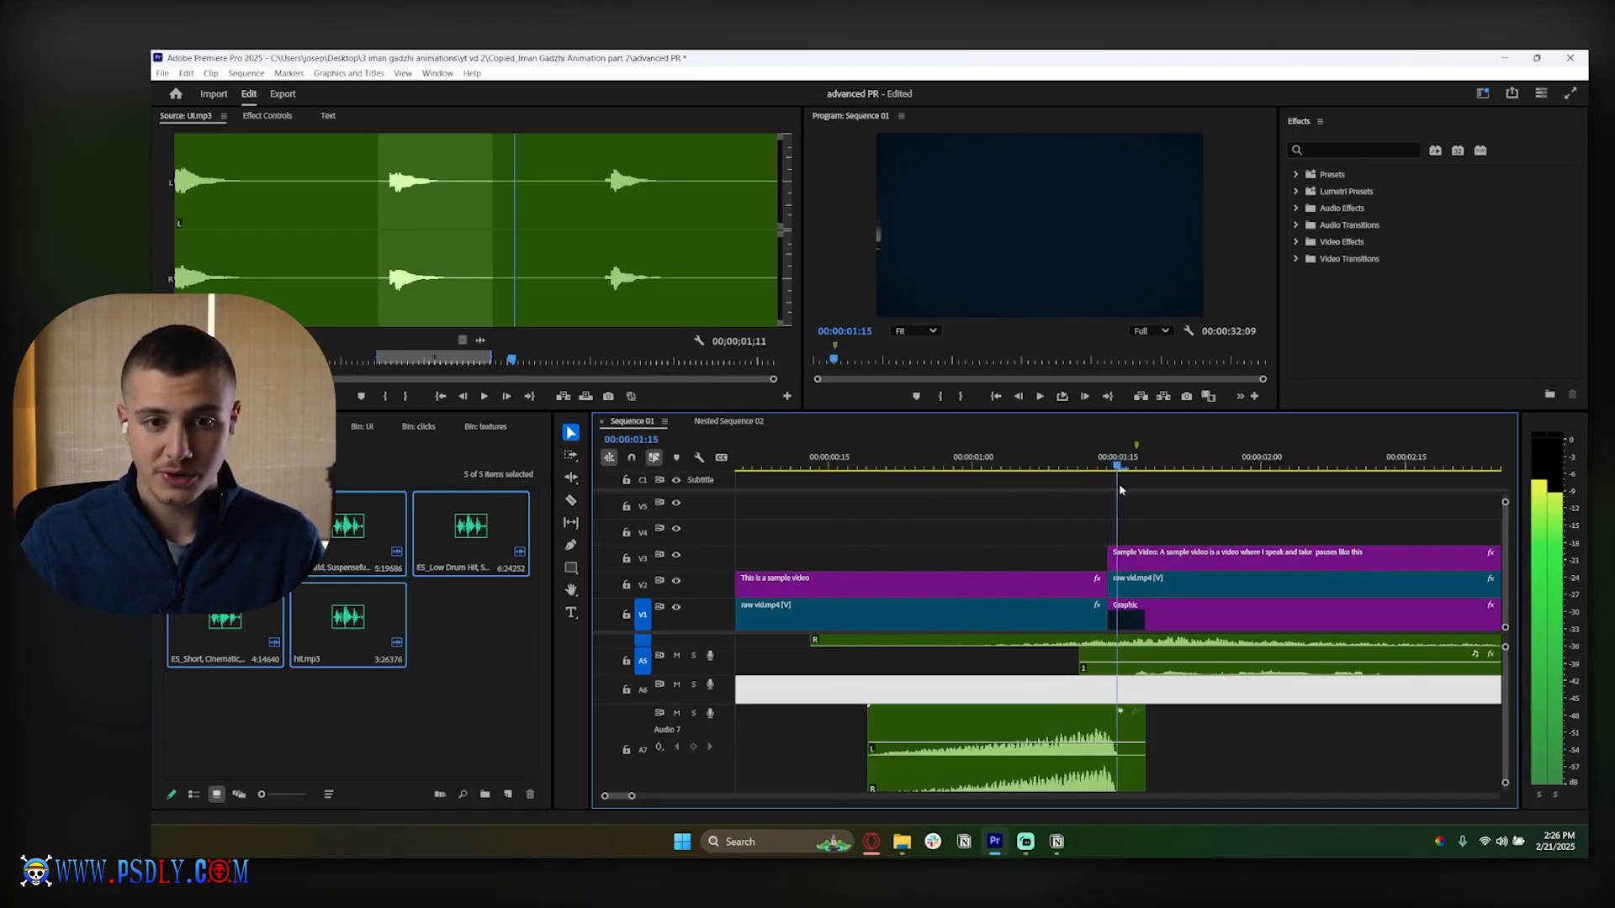
Play the opening from the sequence start past the cut into the Sample Video graphic to hear the riser
key("Home")
key("space")
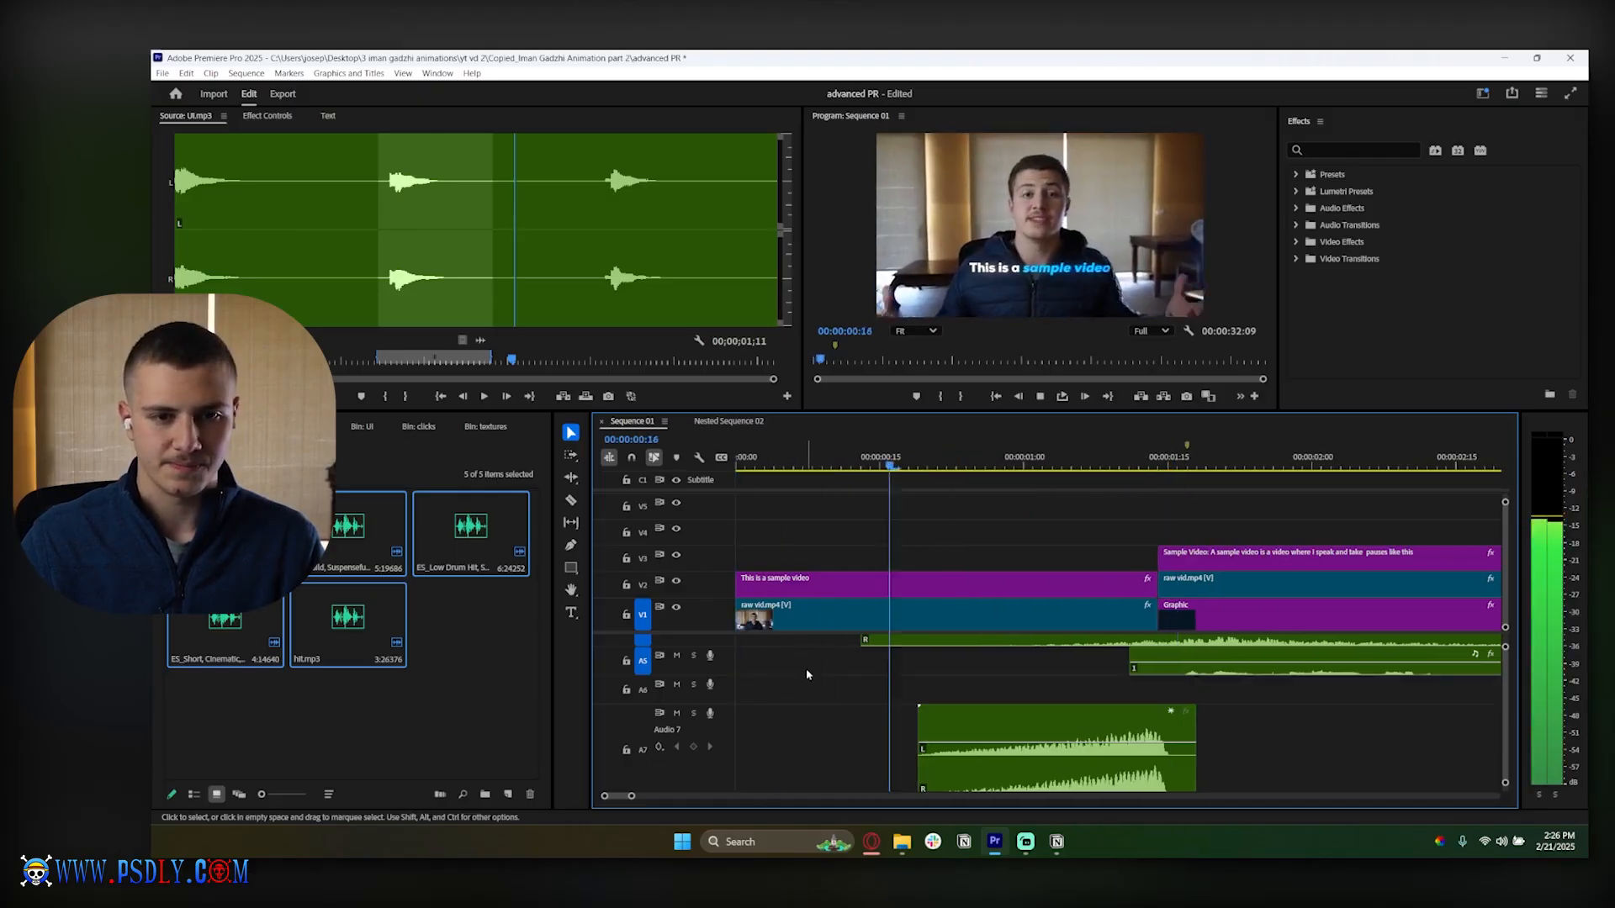
key("space")
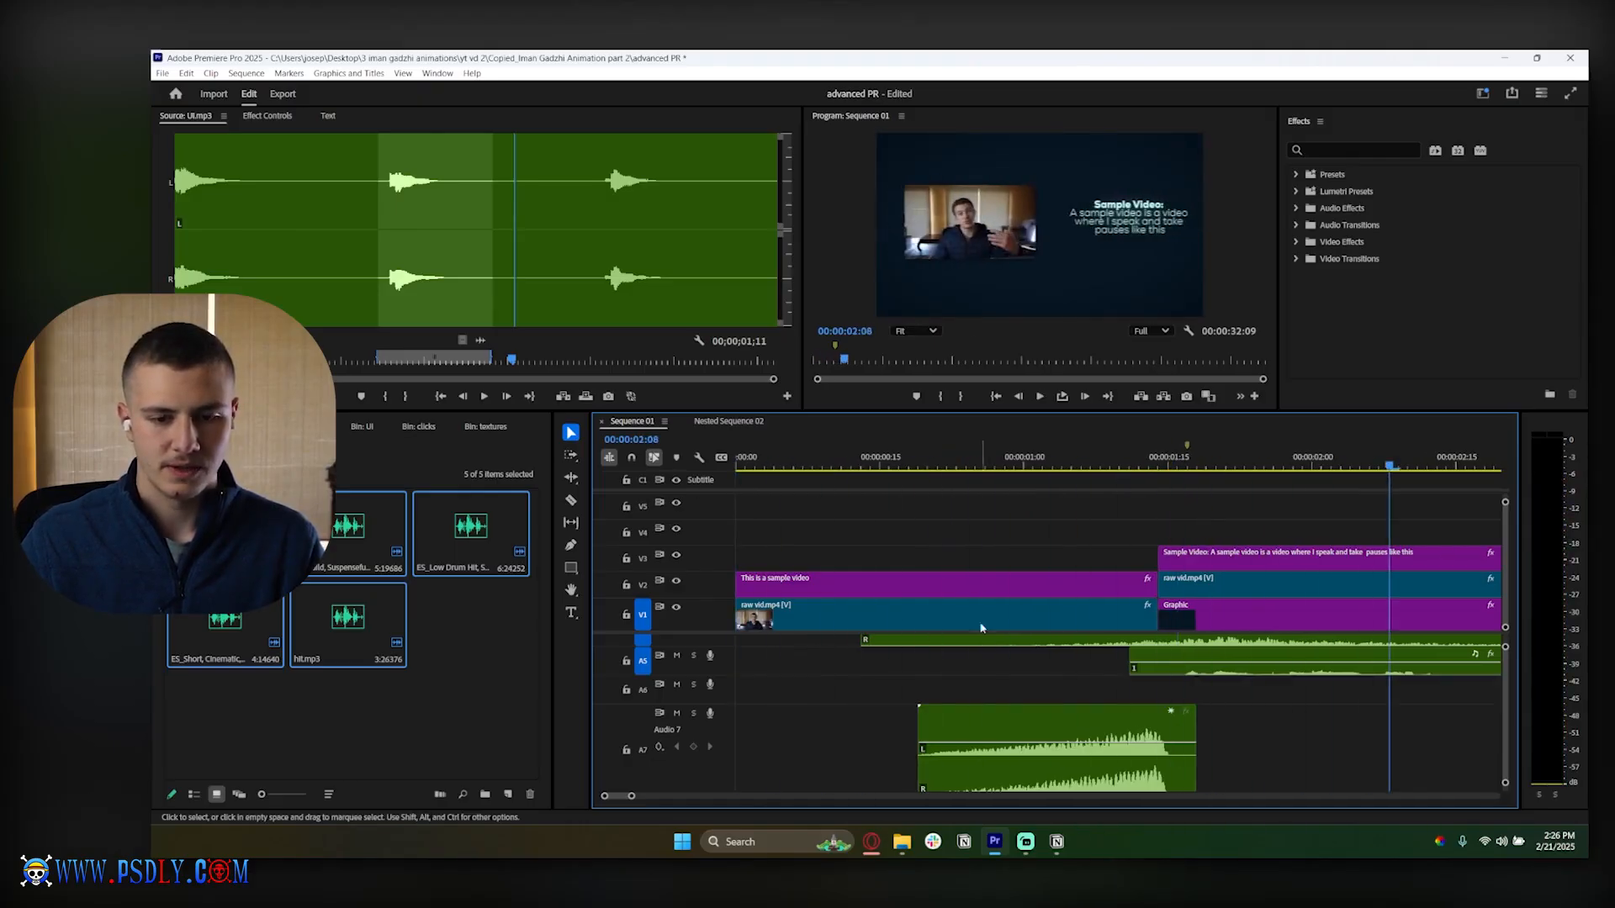
Replay the sequence from the start through the Important graphic to the closing "absolutely useless" caption
key("minus")
key("Home")
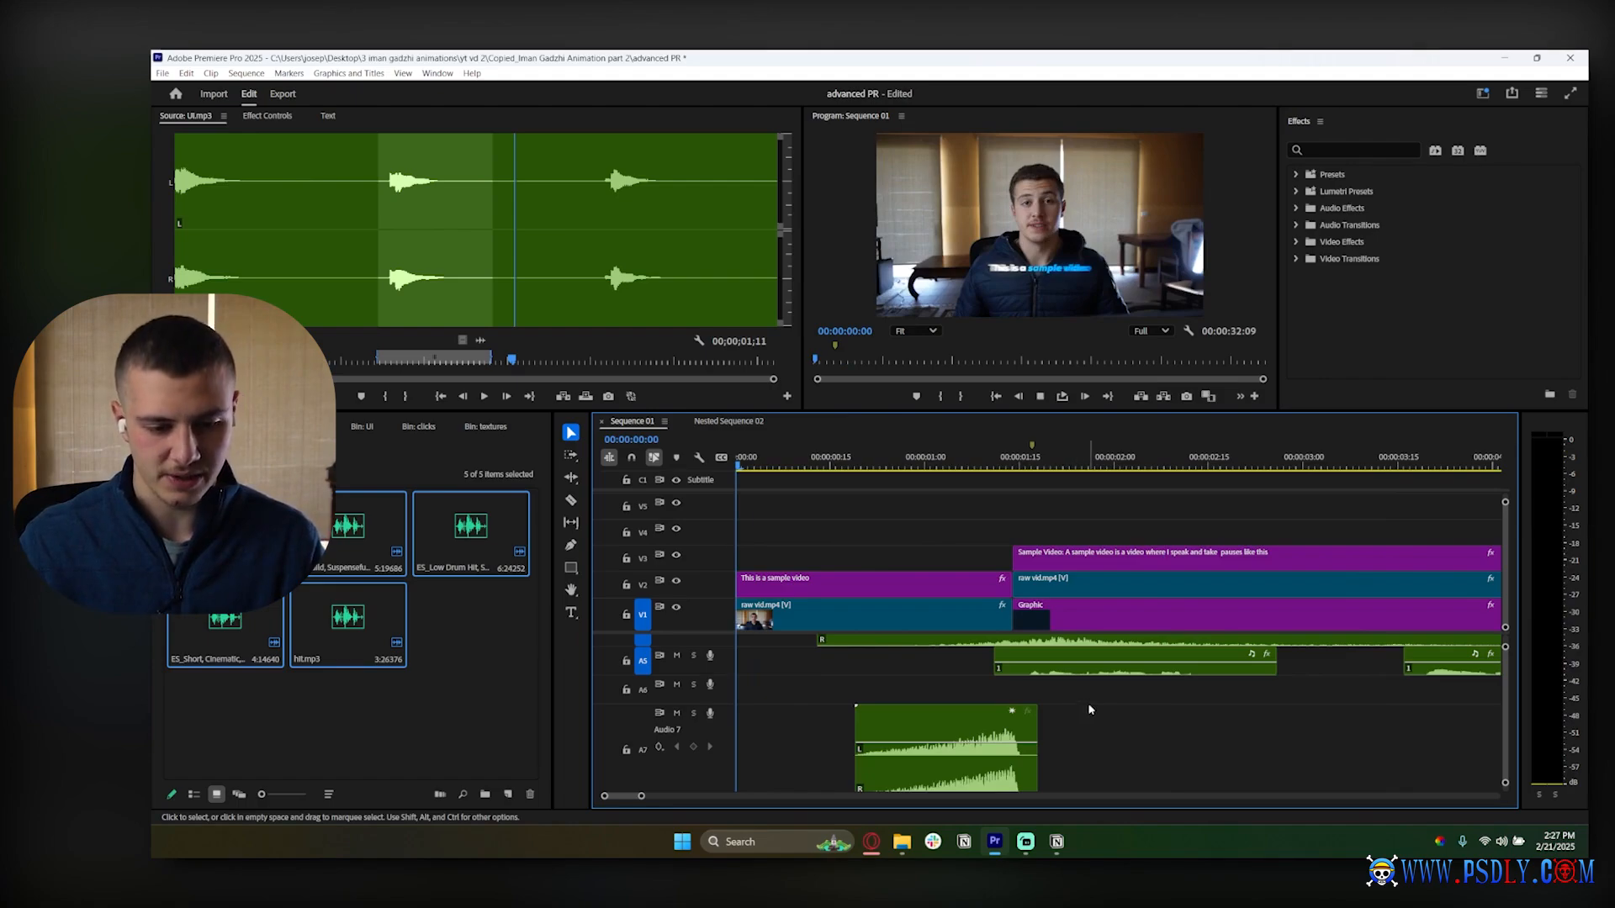
key("space")
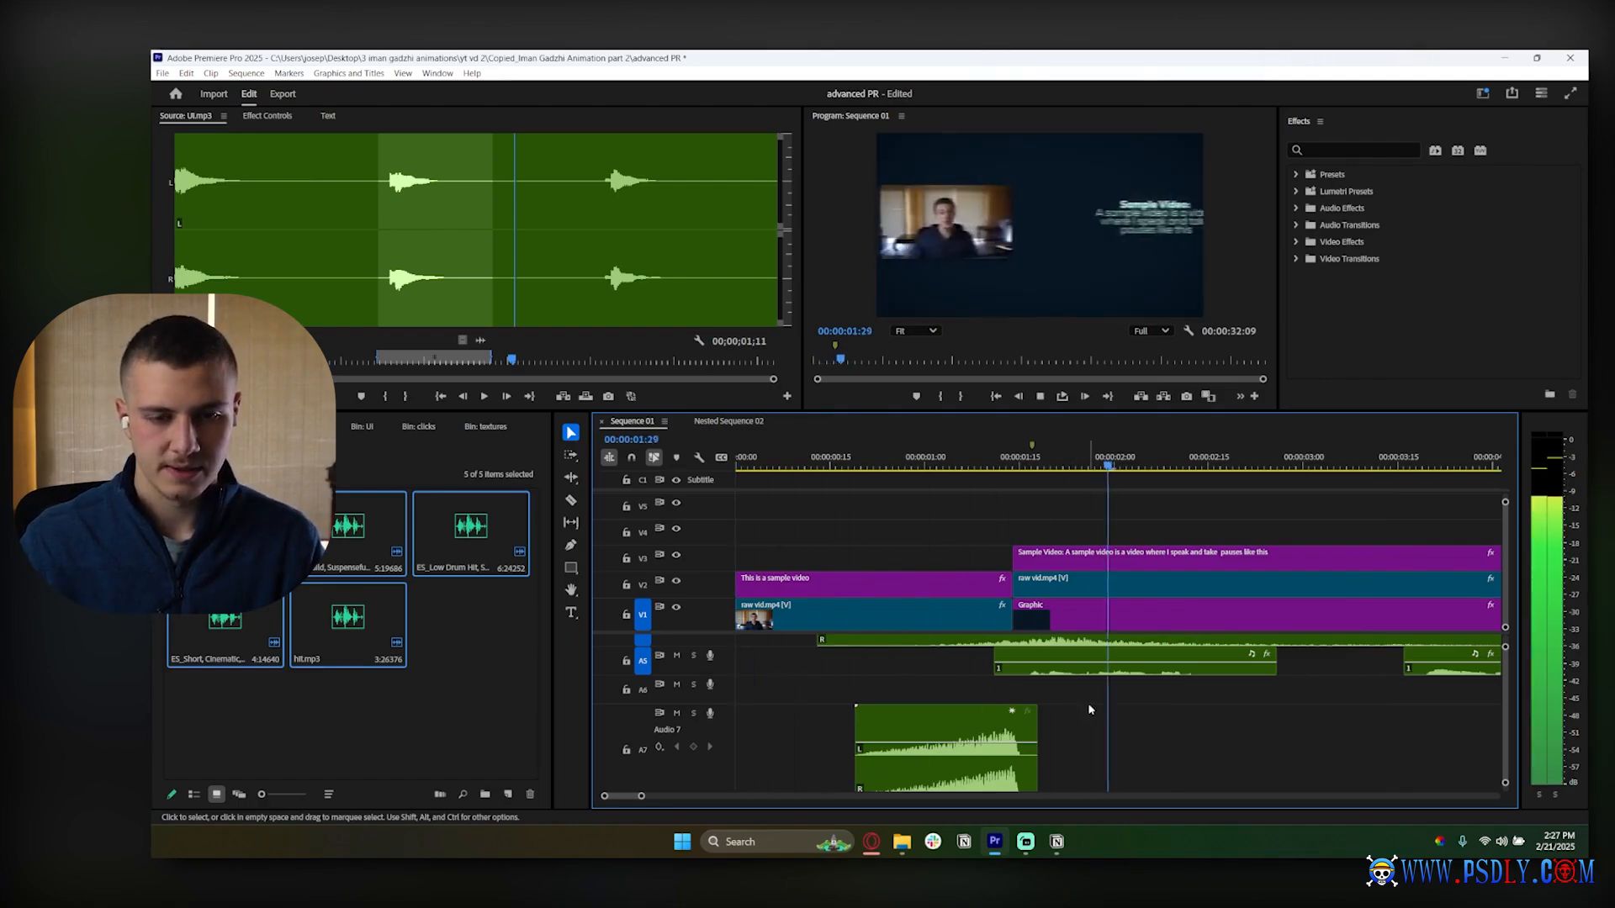
scroll(1088, 709, "right", 4)
scroll(1077, 715, "up", 3)
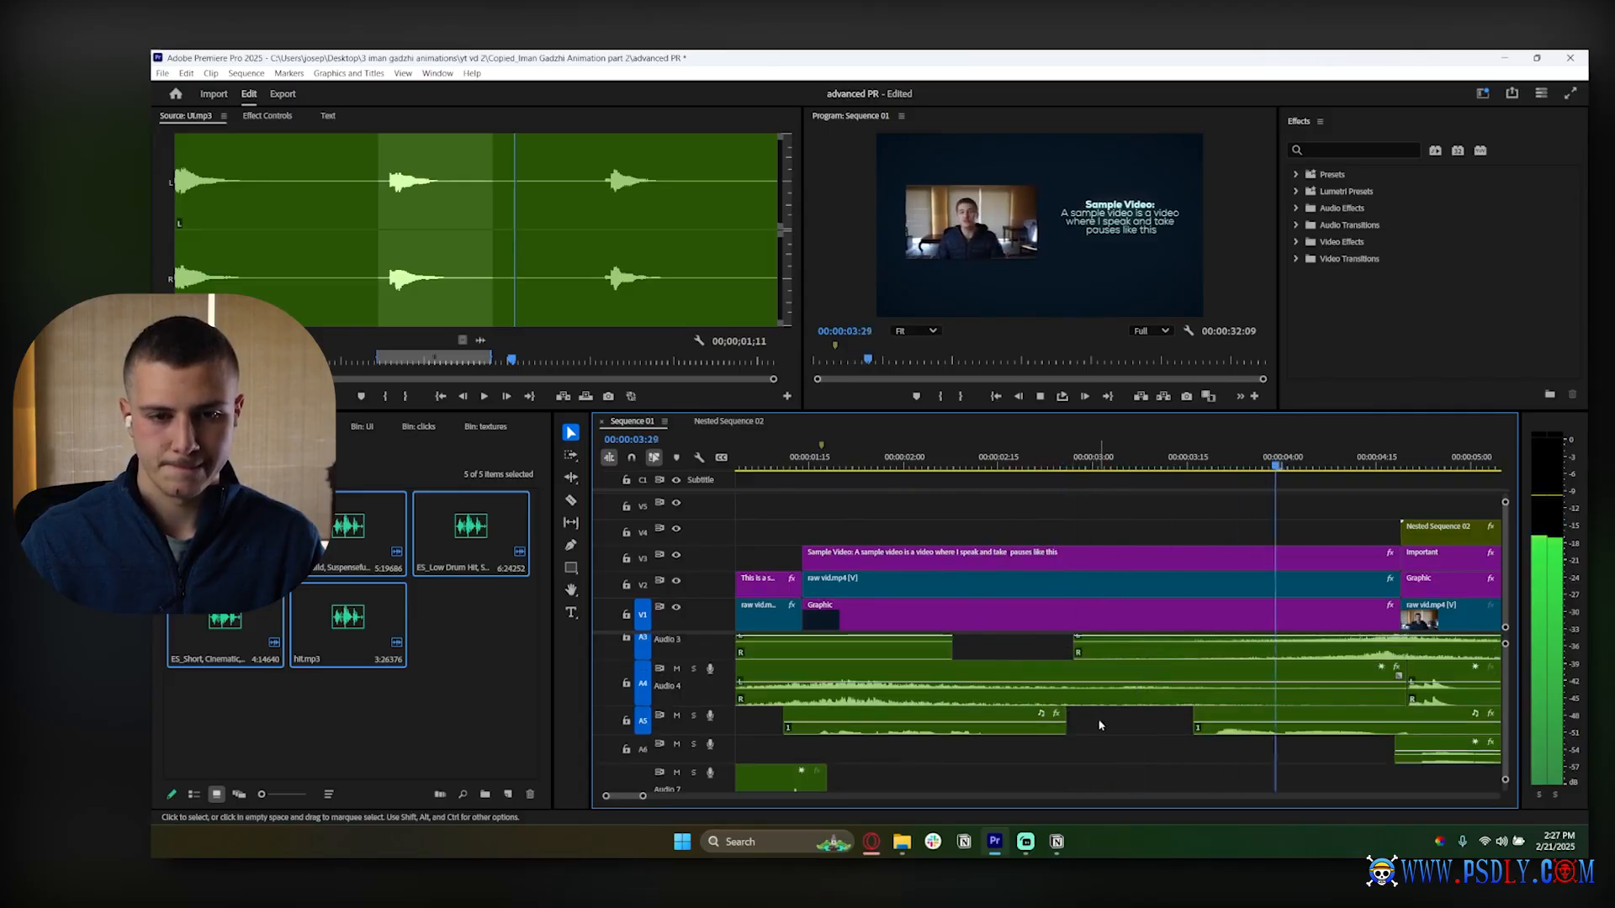
scroll(1101, 725, "down", 3)
key("space")
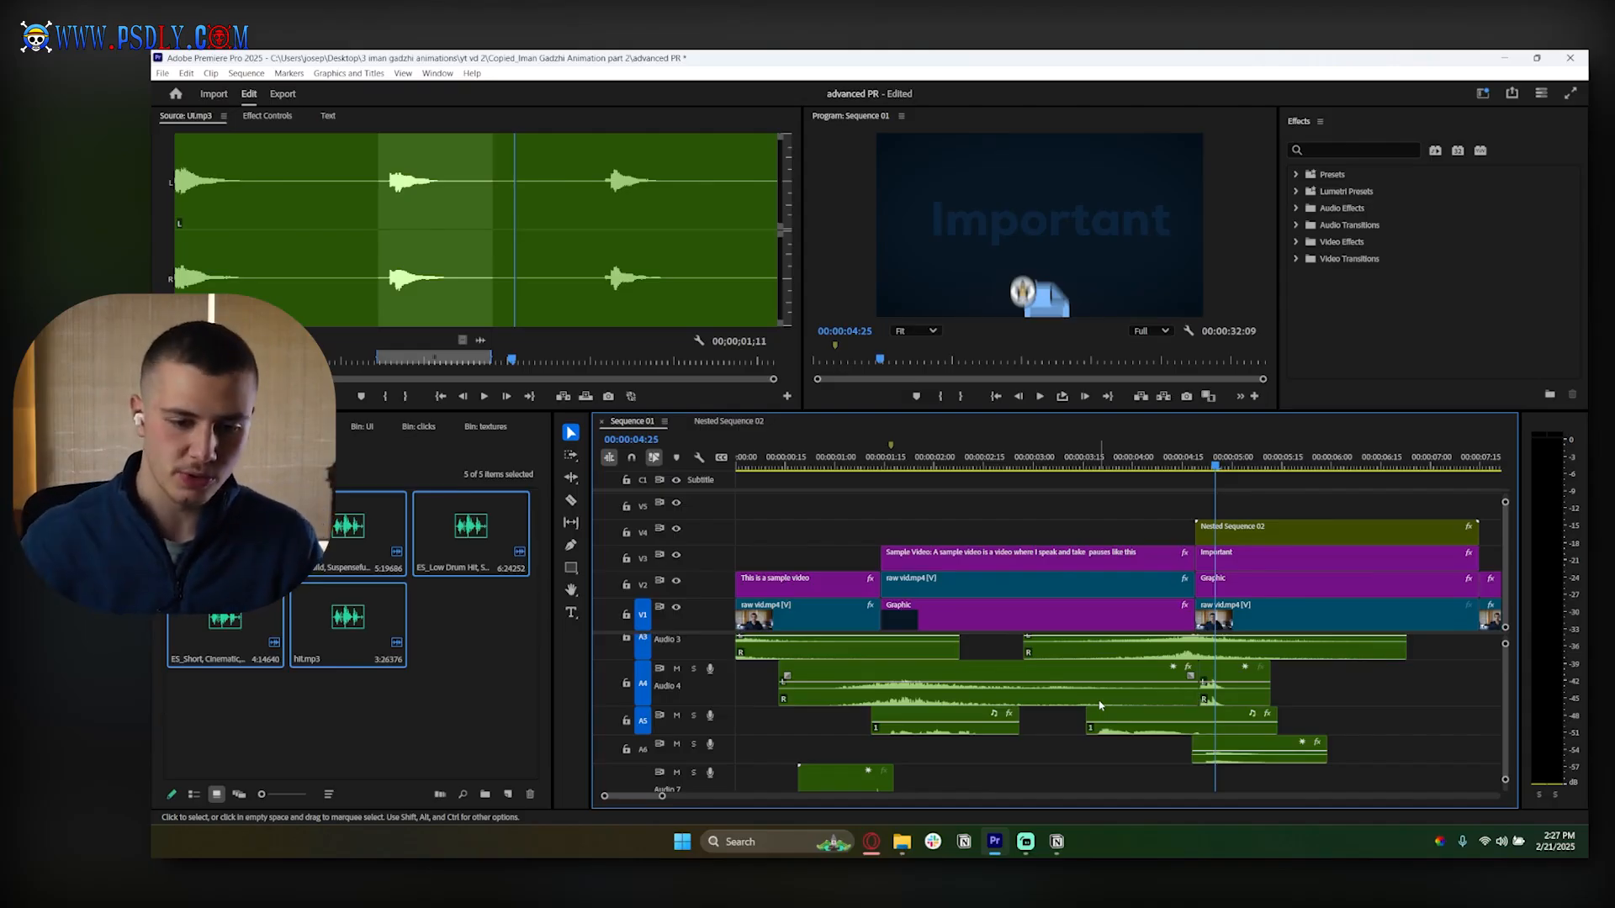
key("space")
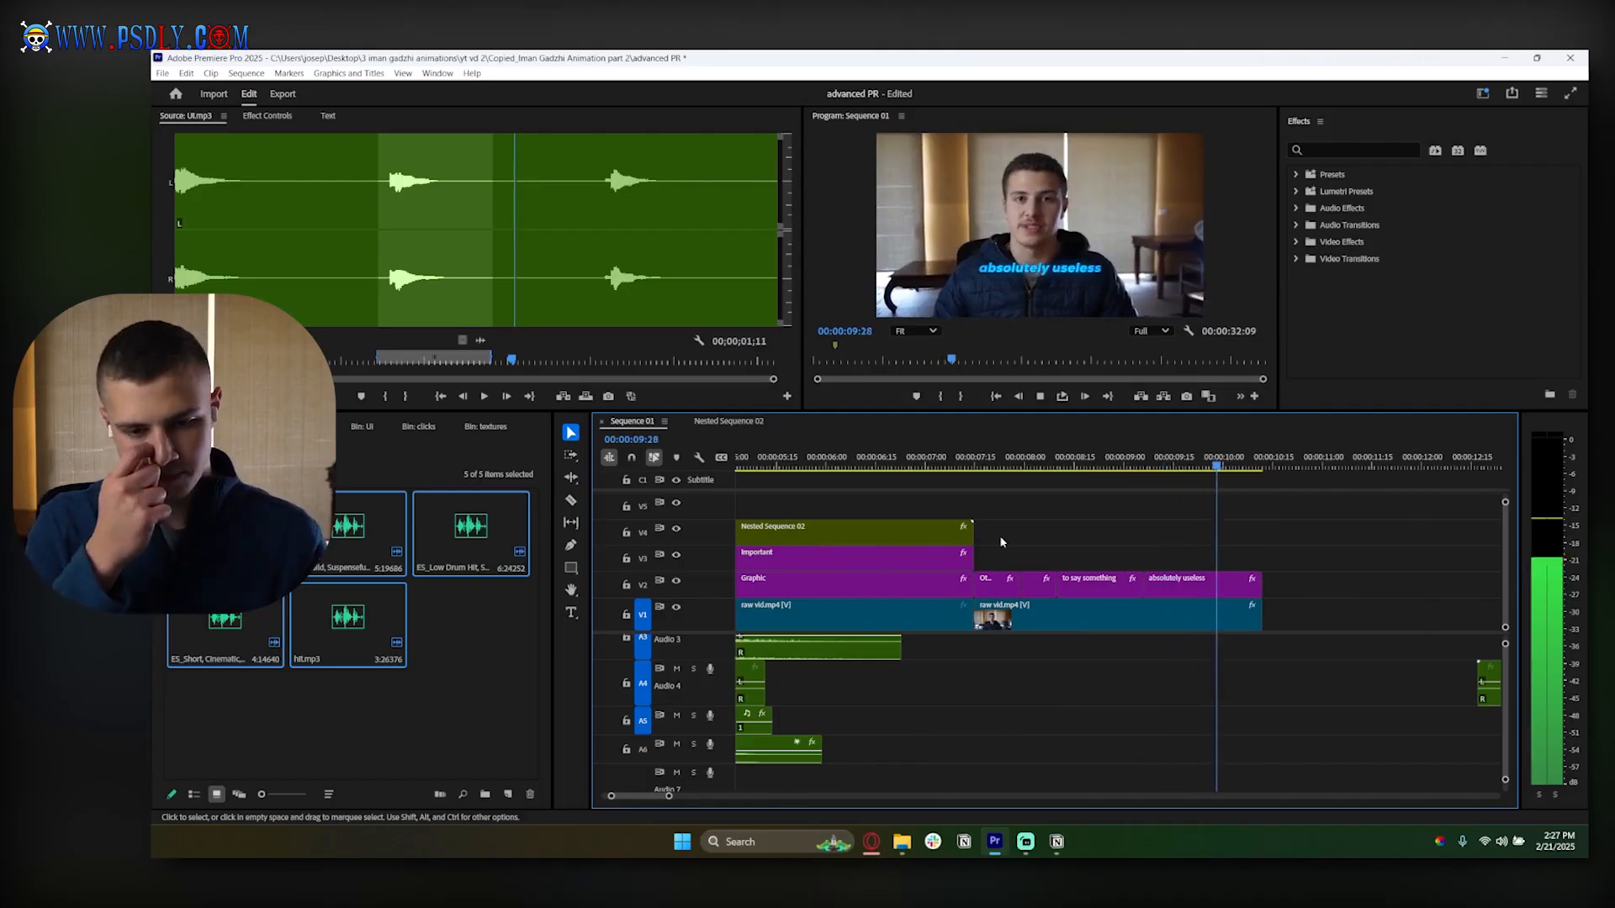
Play from the start again into the Important graphic, pausing once during the Sample Video graphic to compare both transition sounds
scroll(1068, 543, "down", 3)
scroll(1068, 542, "up", 2)
left_click_drag(747, 468, 730, 468)
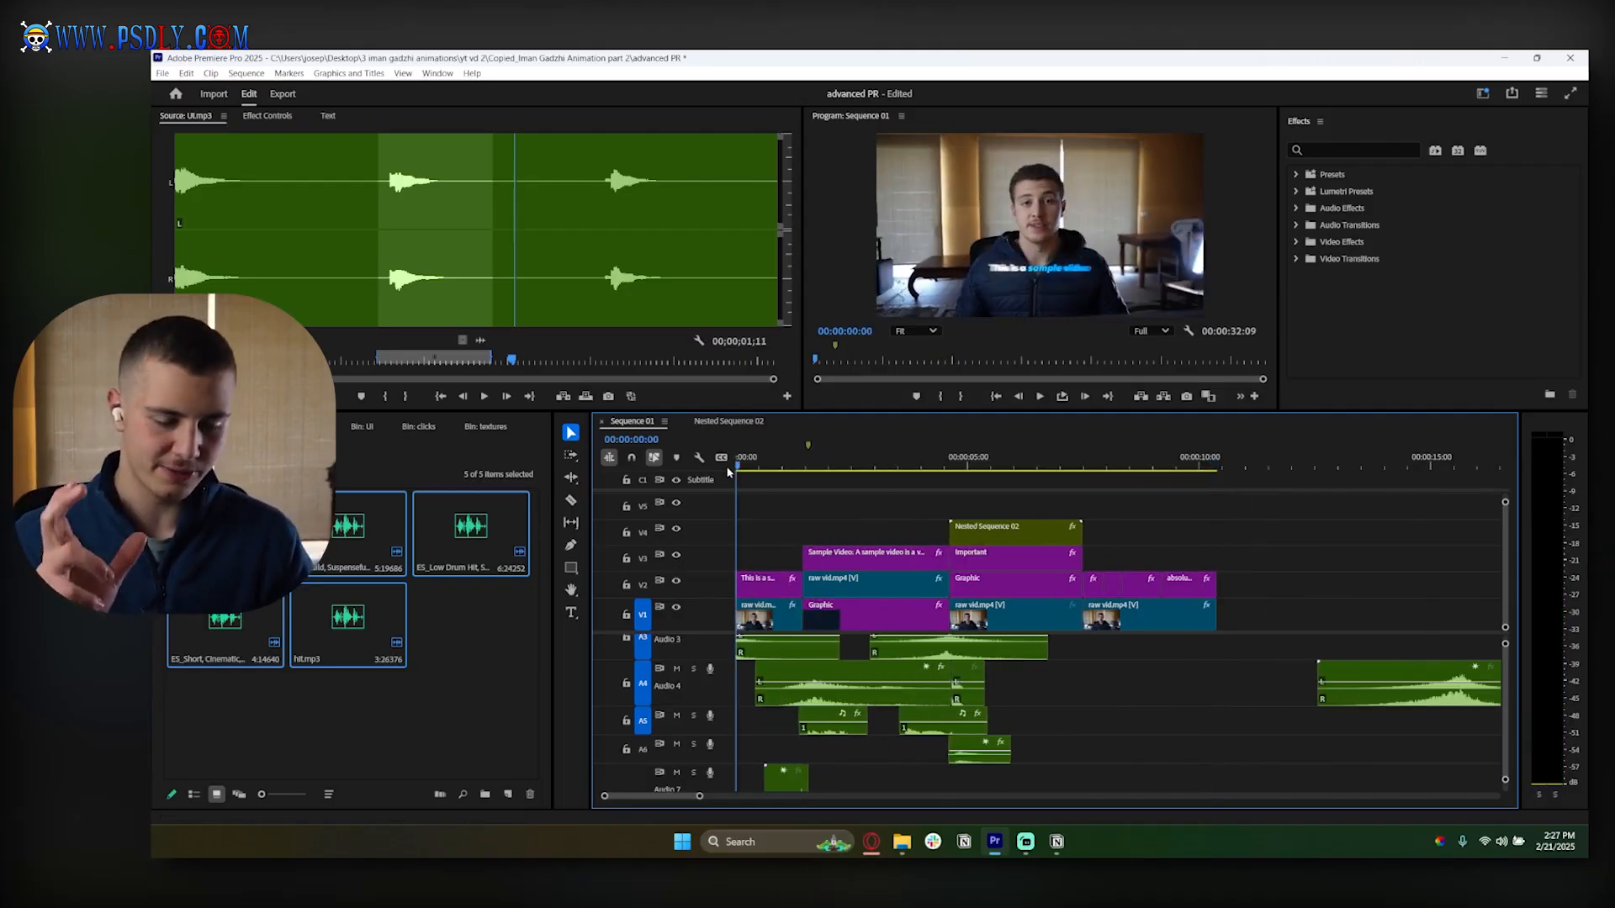
key("space")
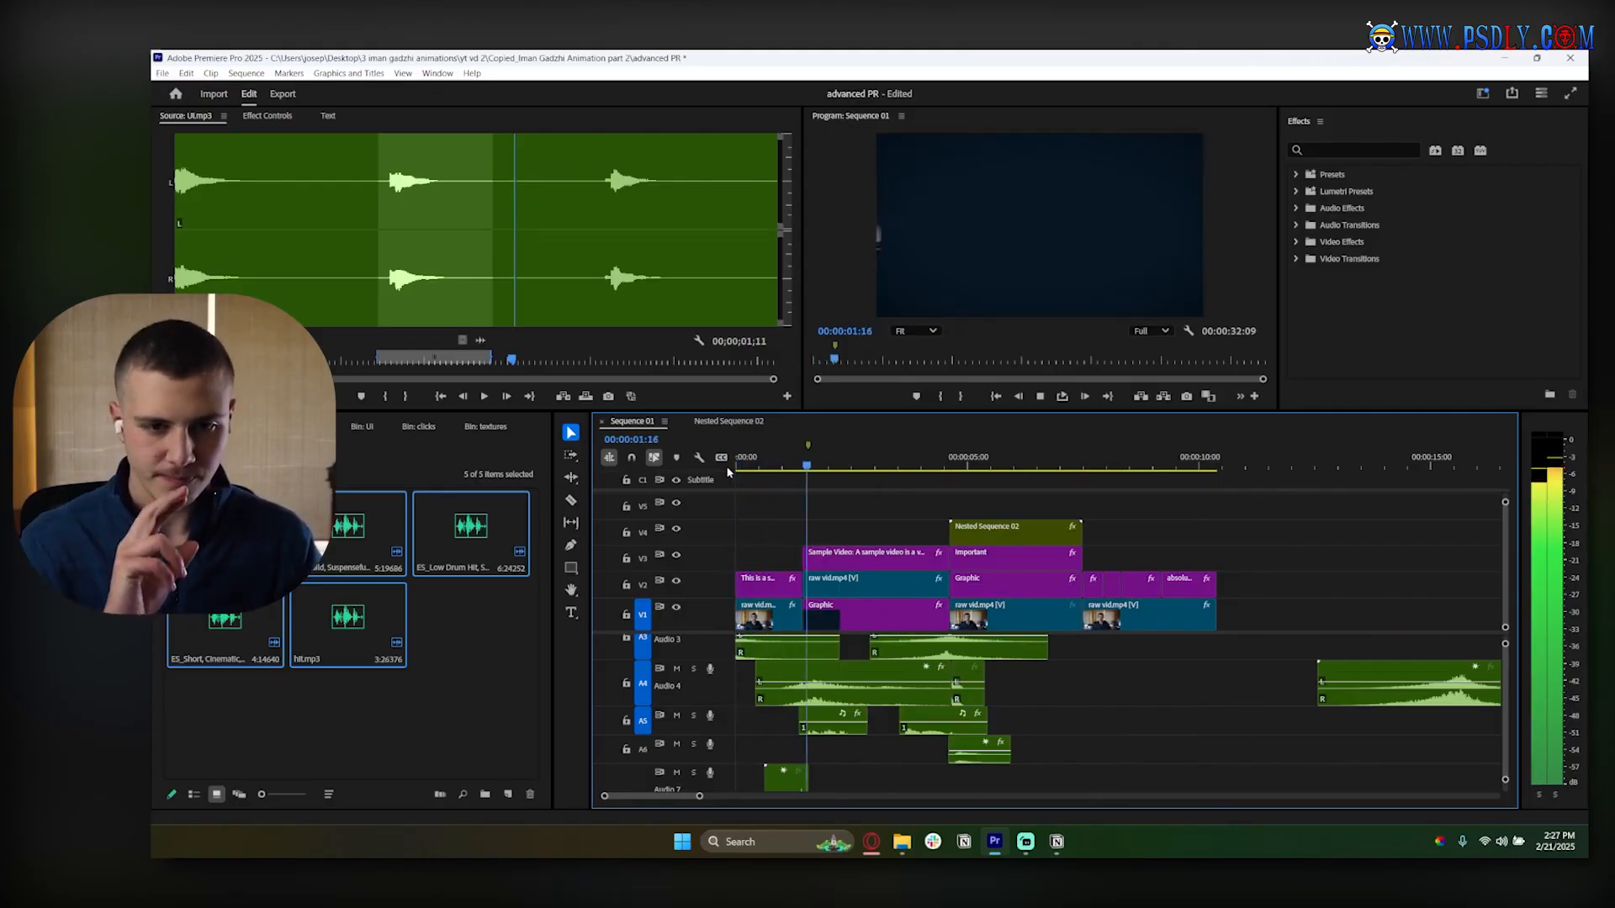
key("space")
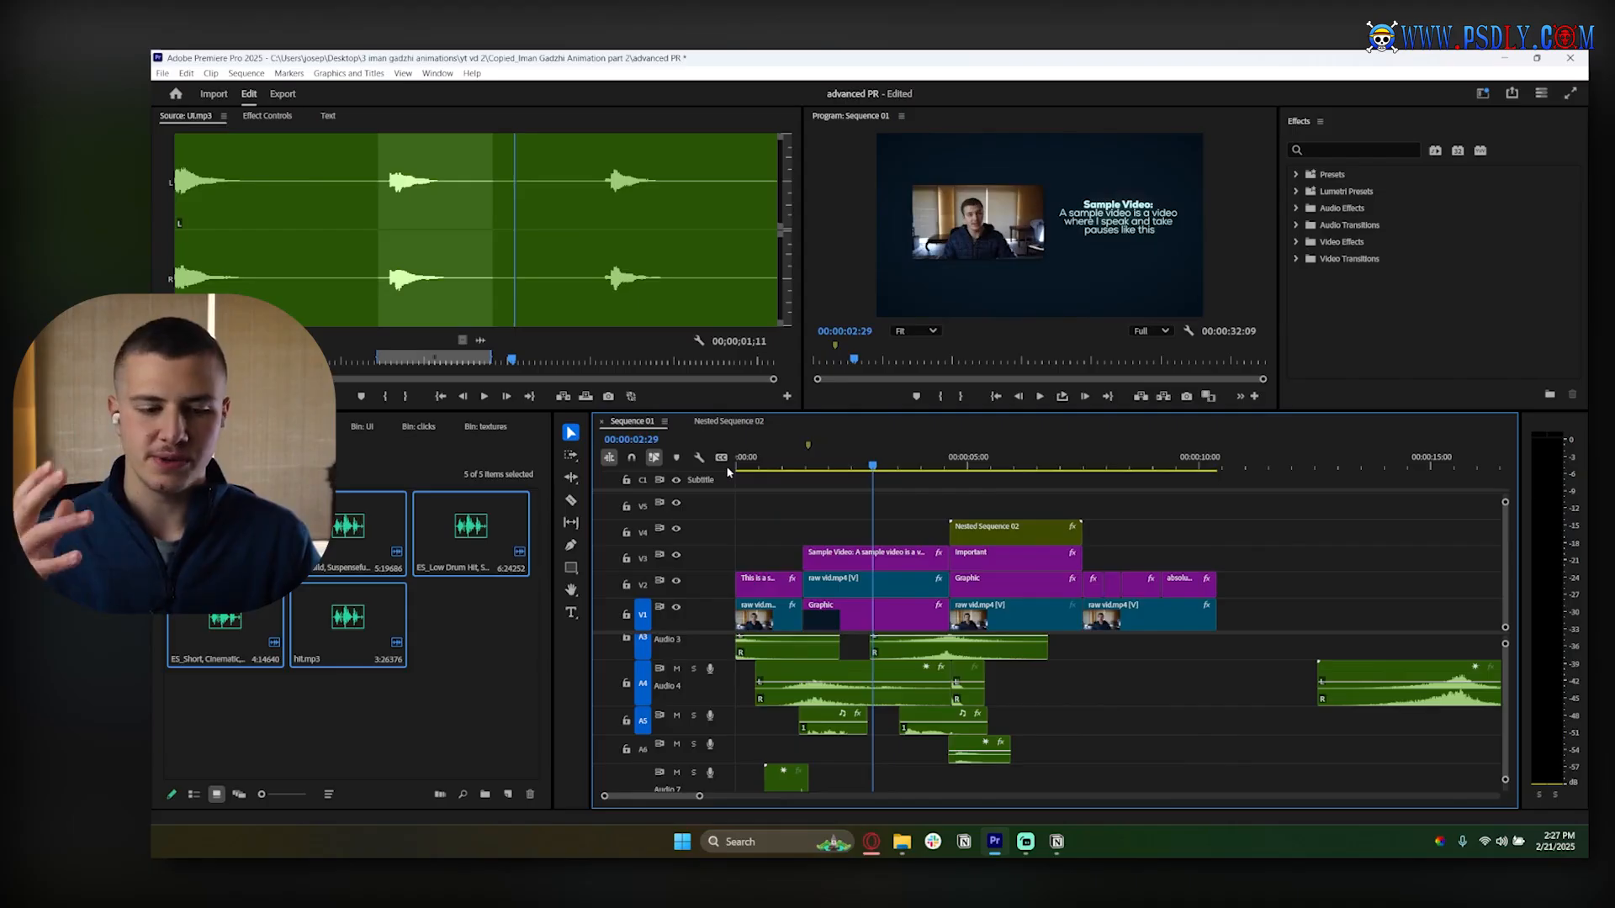
key("space")
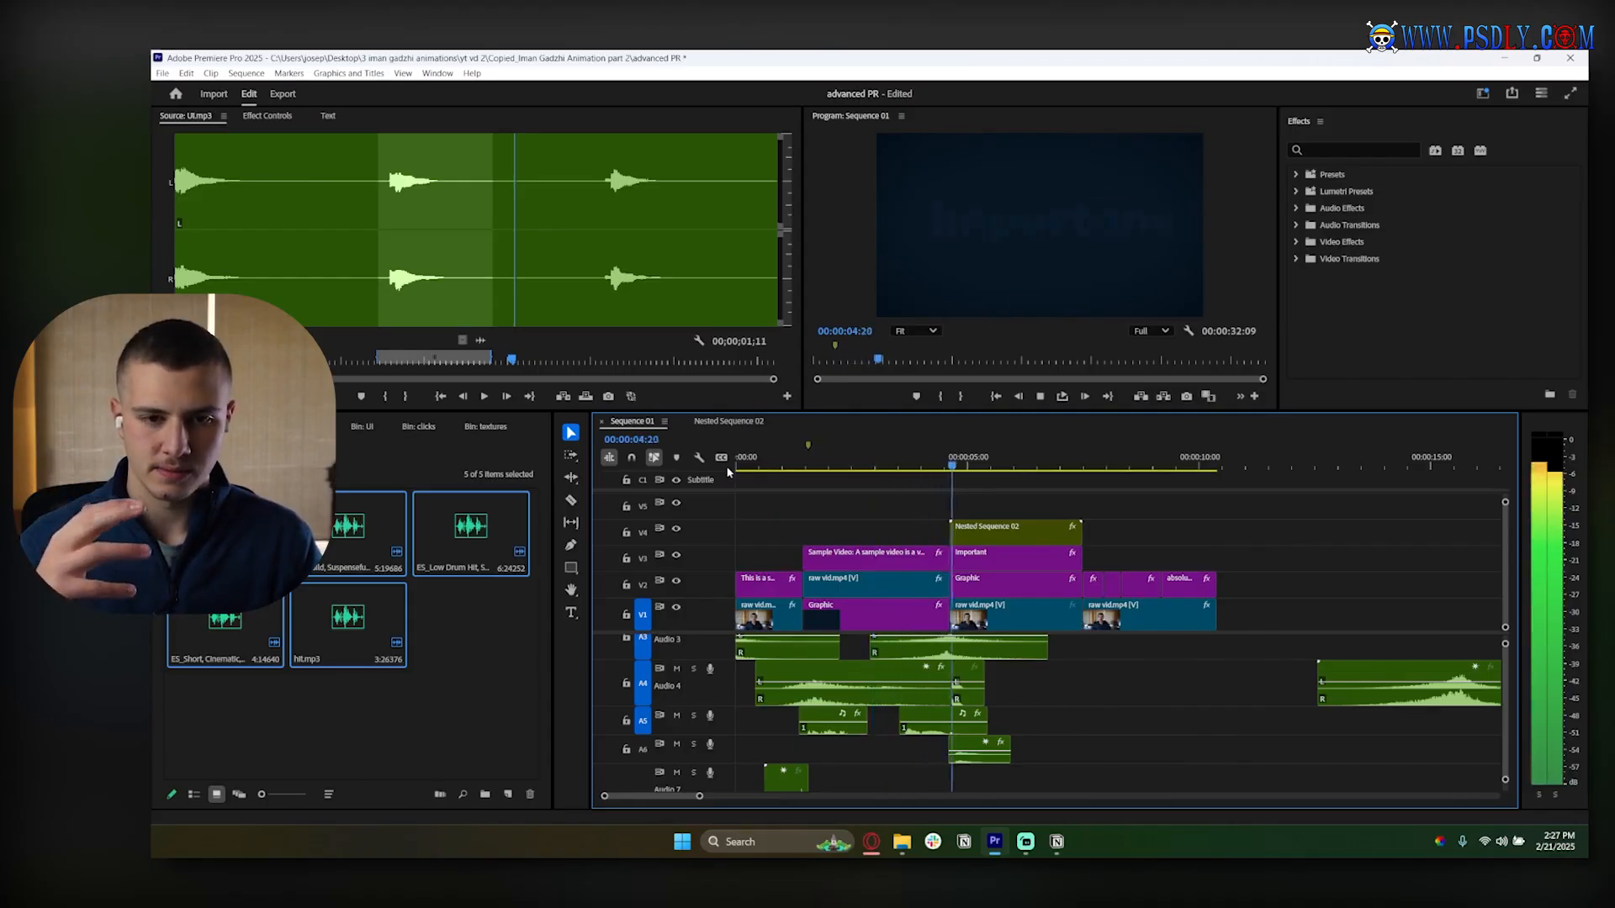
key("space")
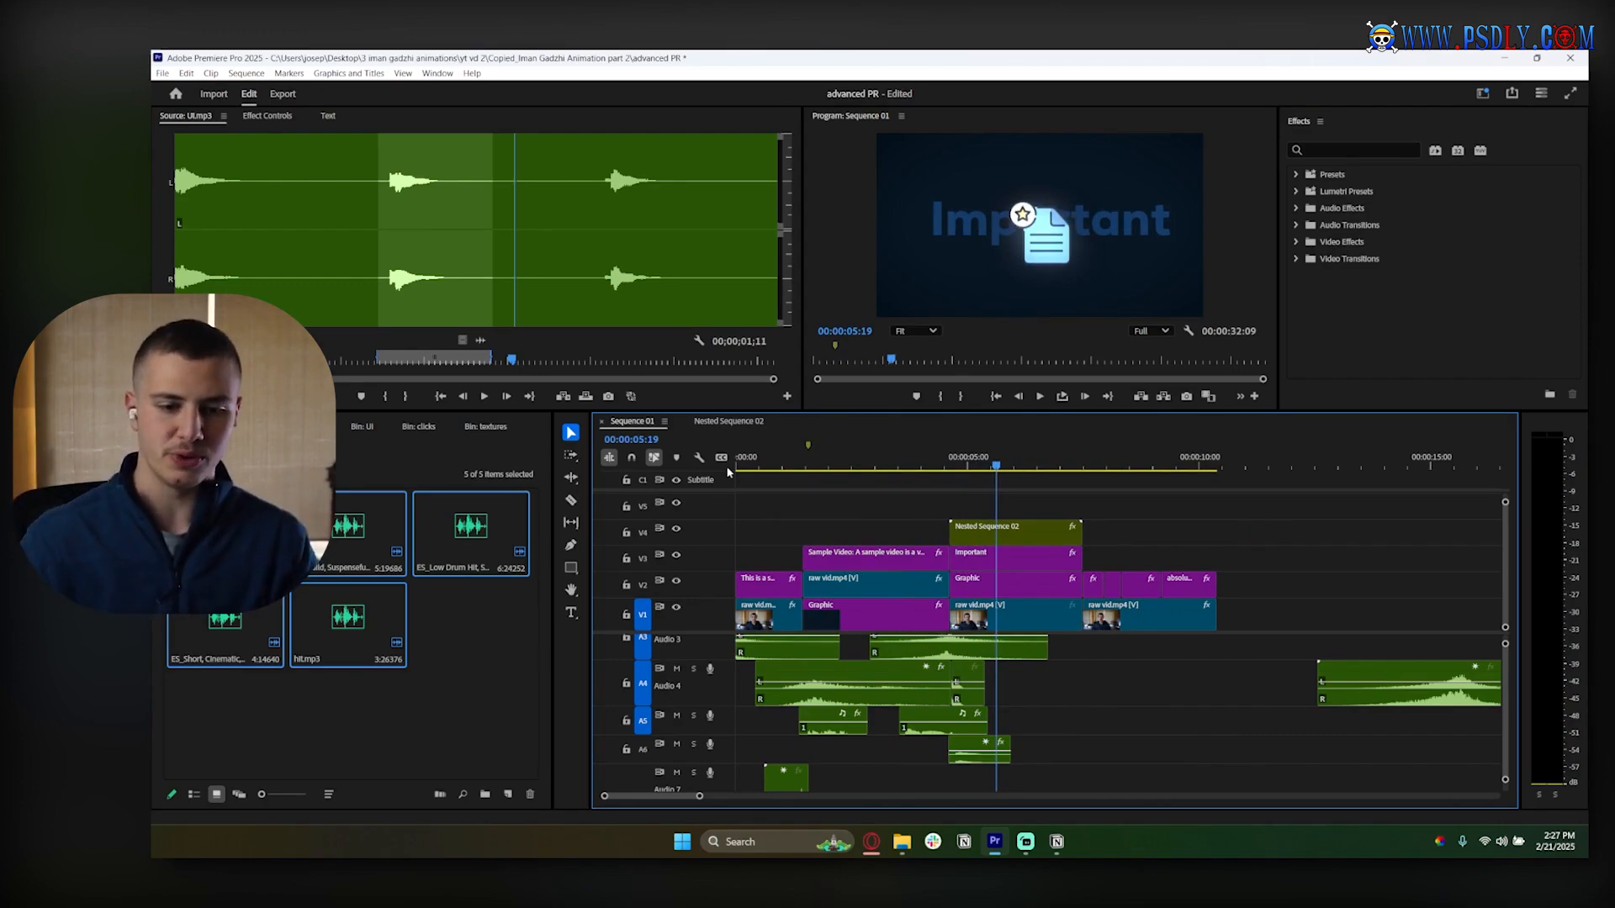
Move the last hit clip from the end of Audio 4 onto A7 at 00:00:05:19, under the Important graphic
scroll(986, 539, "down", 4)
scroll(1093, 707, "down", 5)
scroll(976, 711, "up", 2)
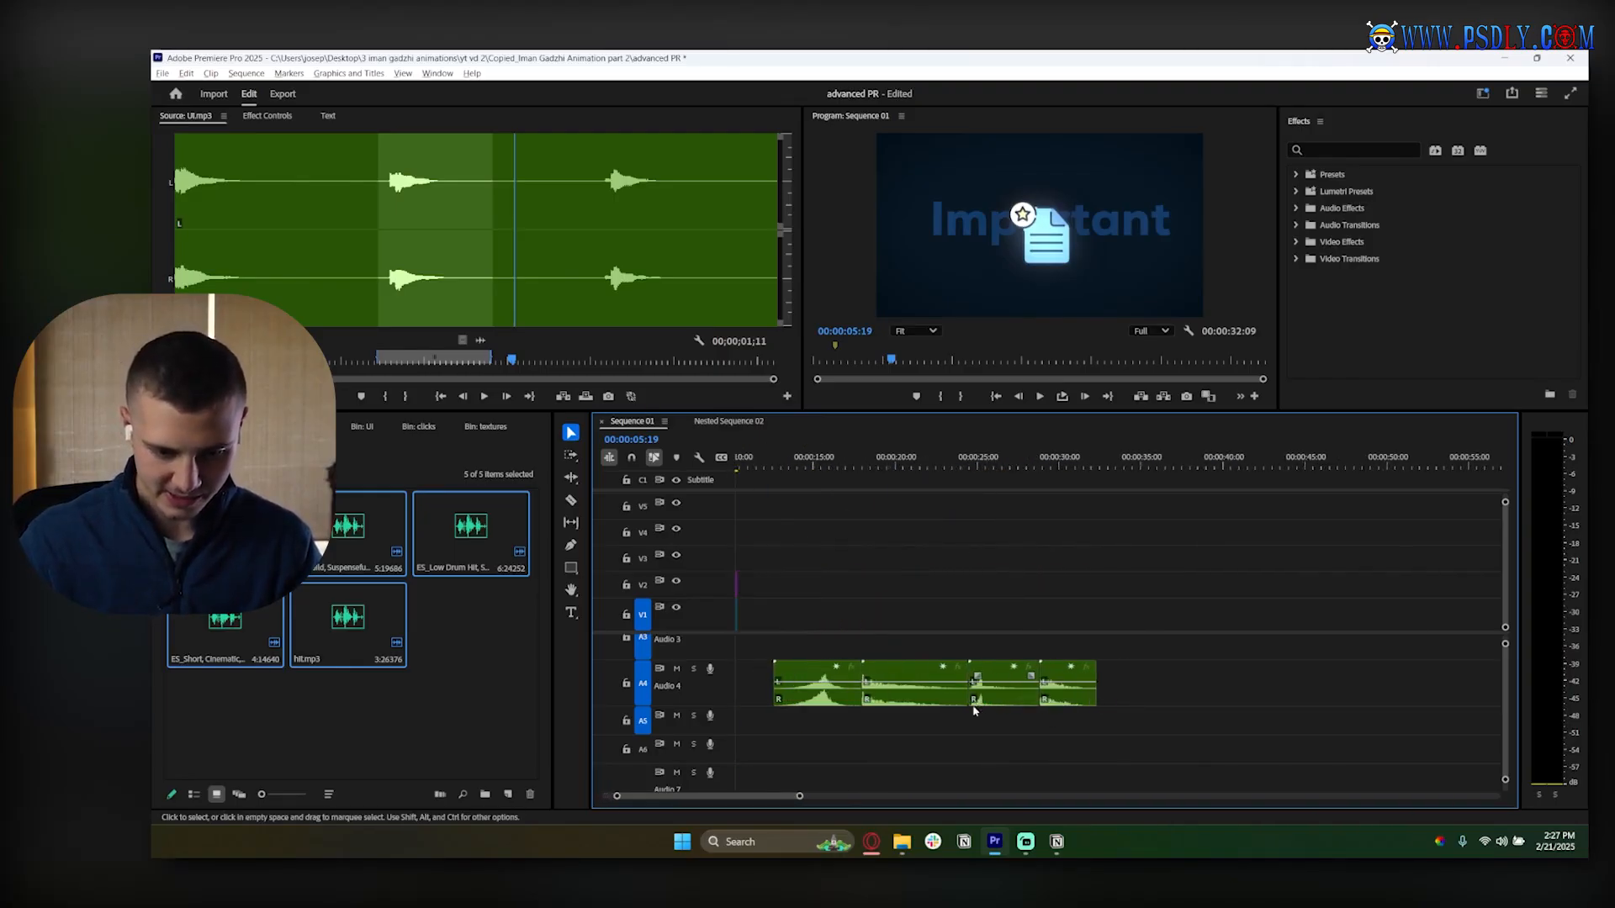
scroll(1121, 718, "up", 4)
left_click_drag(1227, 705, 805, 775)
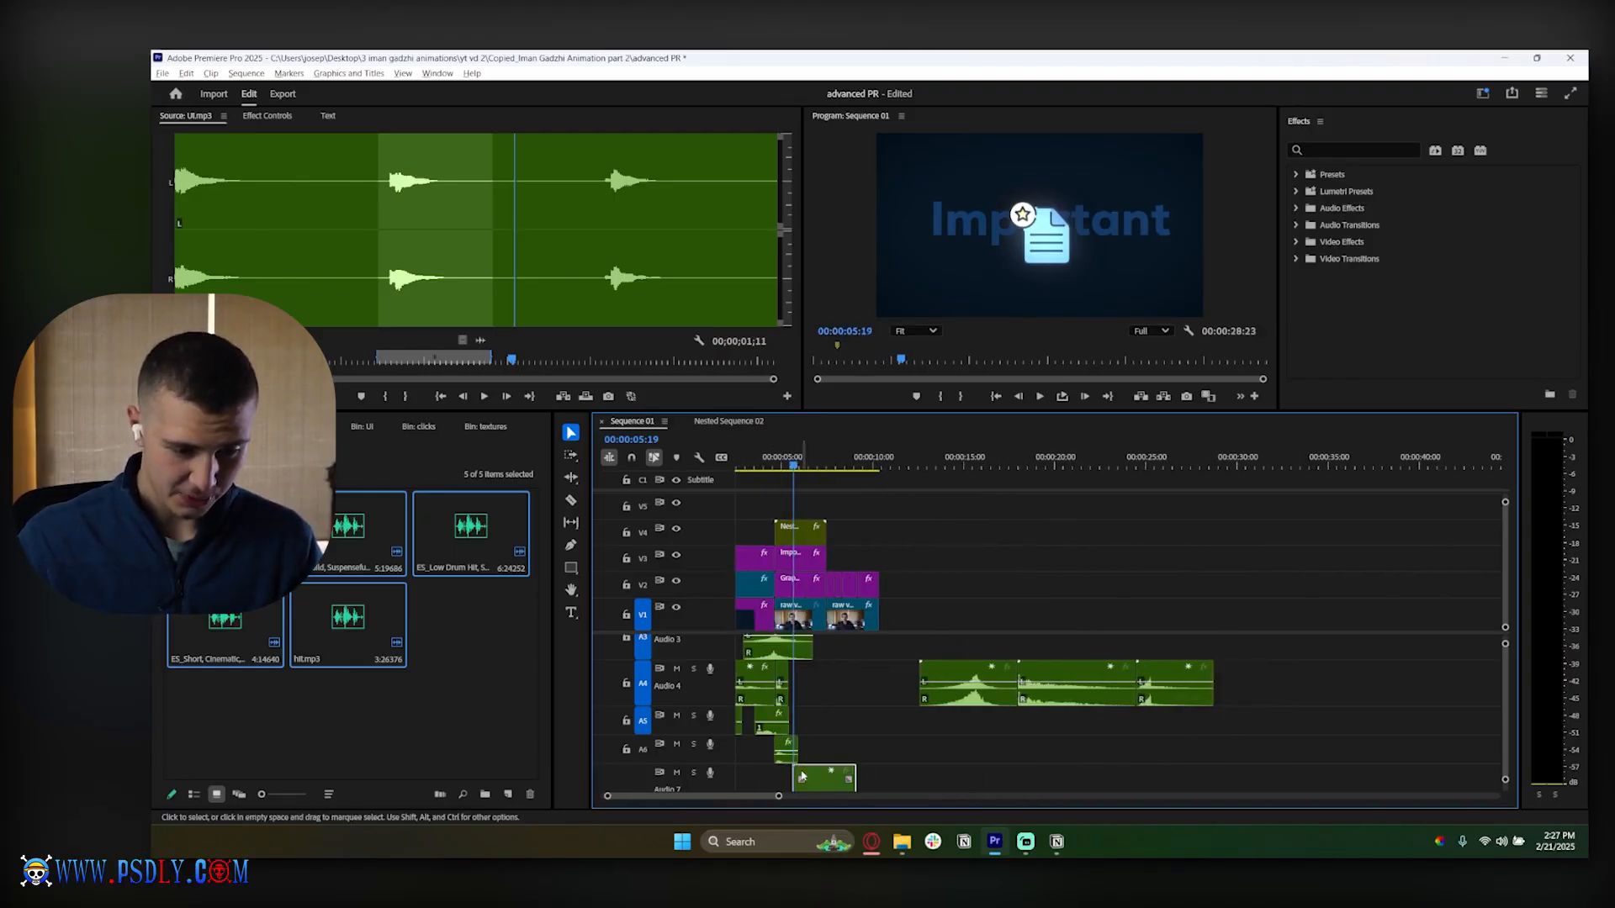
Set the playhead to 00:00:04:22 and shift the hit on A7 earlier to align with the Important graphic's entrance, enlarging the track
scroll(870, 764, "up", 3)
scroll(871, 764, "up", 3)
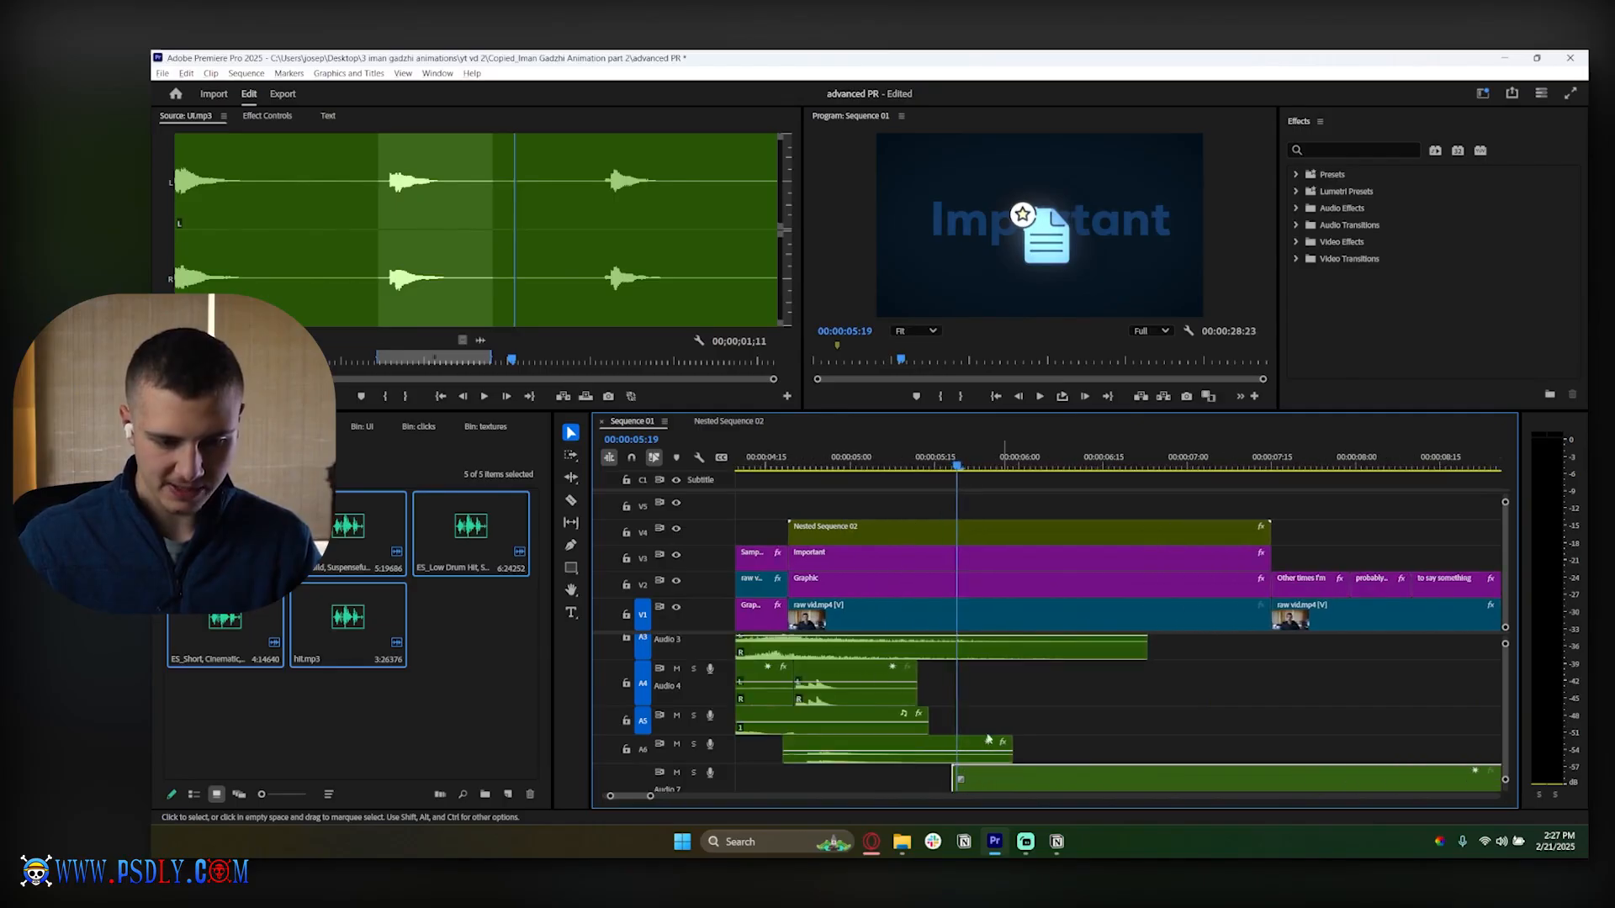
left_click(801, 460)
left_click_drag(801, 460, 805, 460)
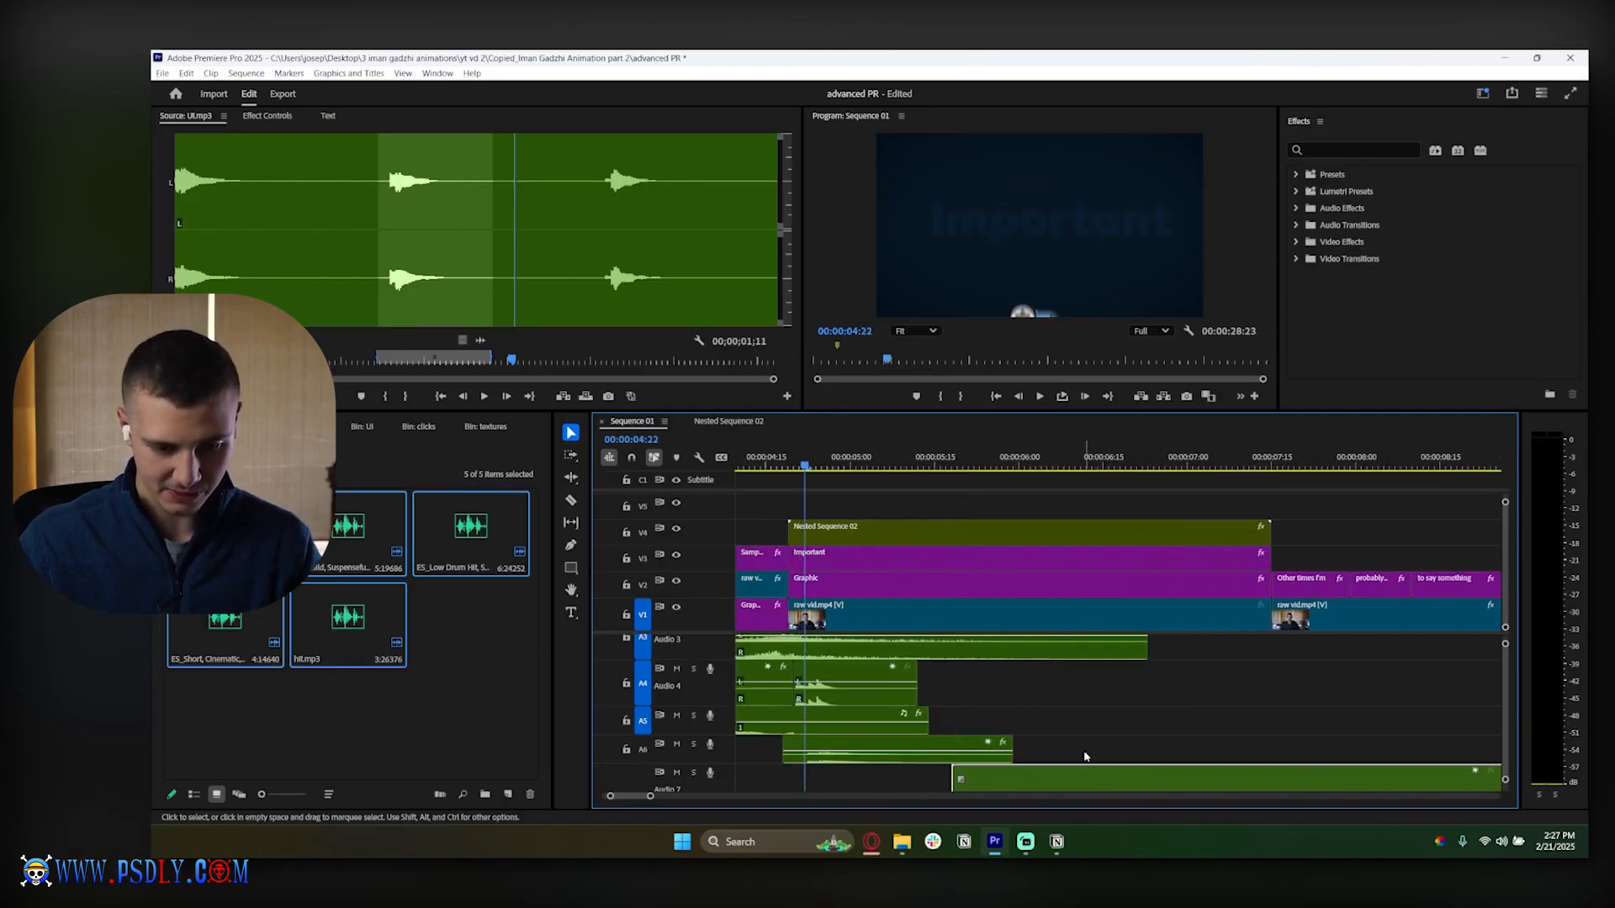
left_click_drag(1087, 772, 927, 771)
left_click(1117, 723)
scroll(1117, 724, "down", 3)
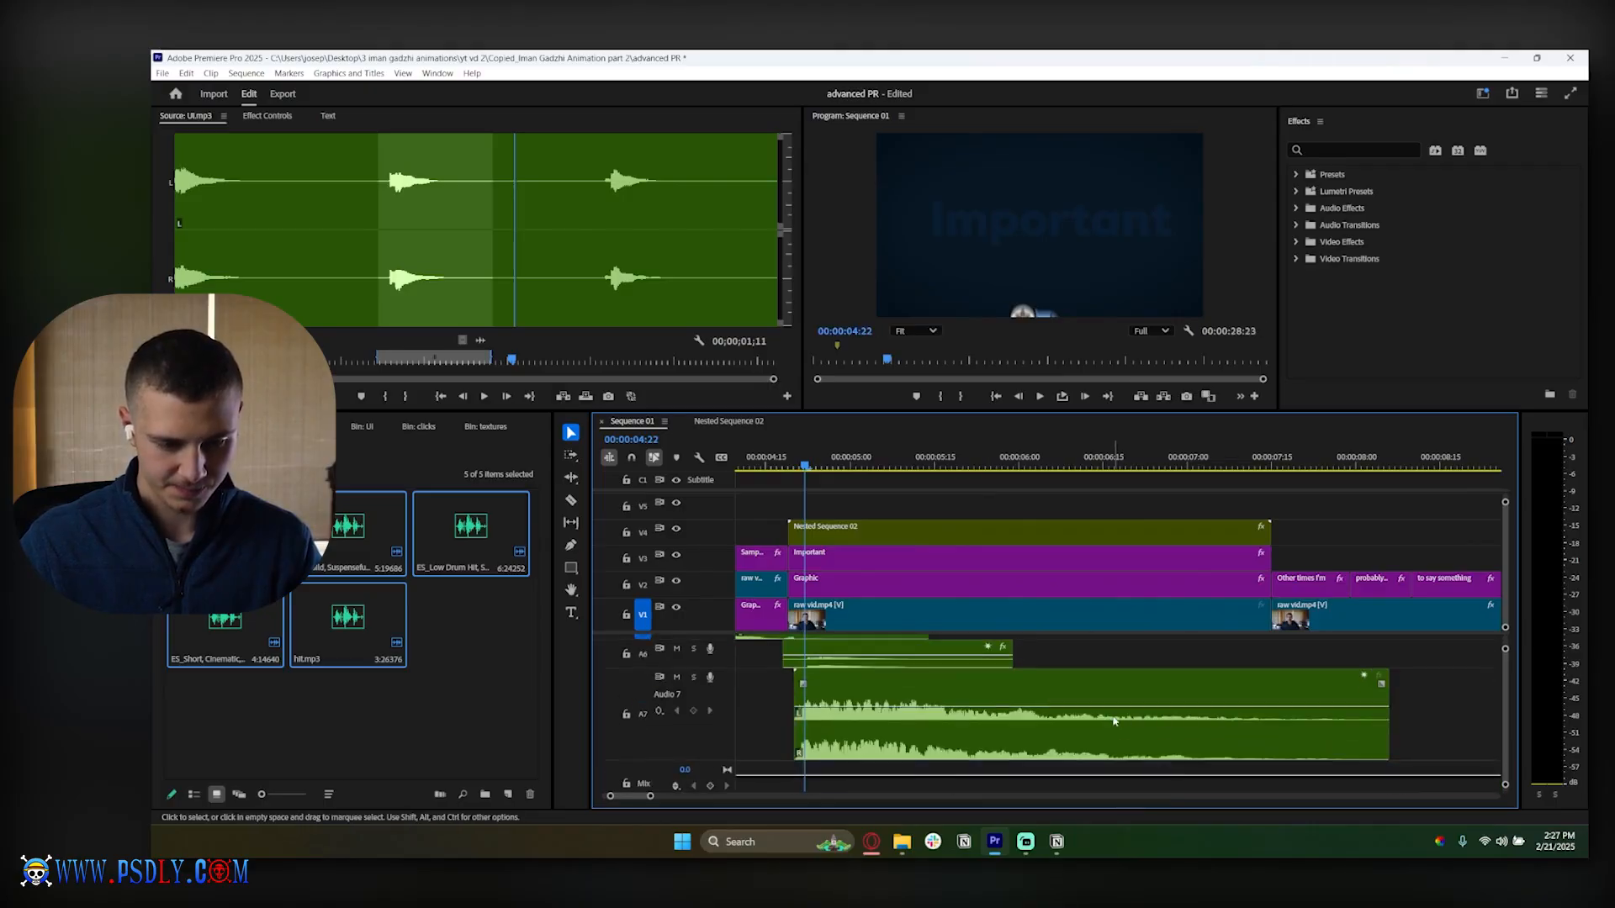
Play from the Important graphic's entrance to the final talking-head shot to hear the hit on A7
key("space")
scroll(1114, 721, "down", 1)
scroll(1114, 721, "down", 2)
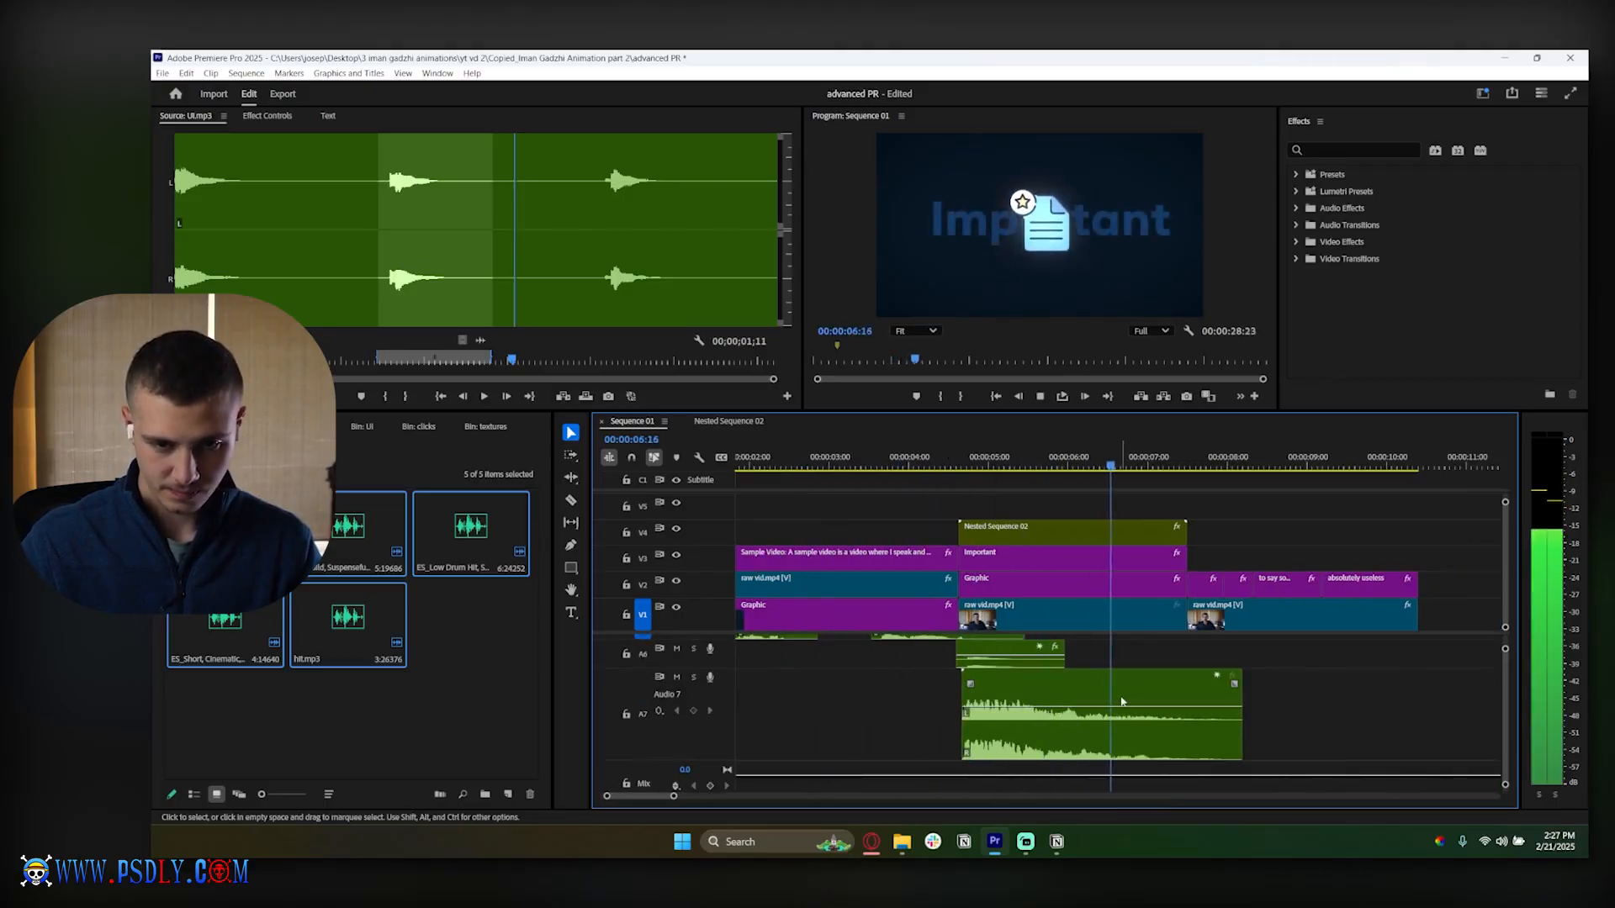
scroll(1134, 680, "up", 2)
scroll(1240, 689, "down", 5)
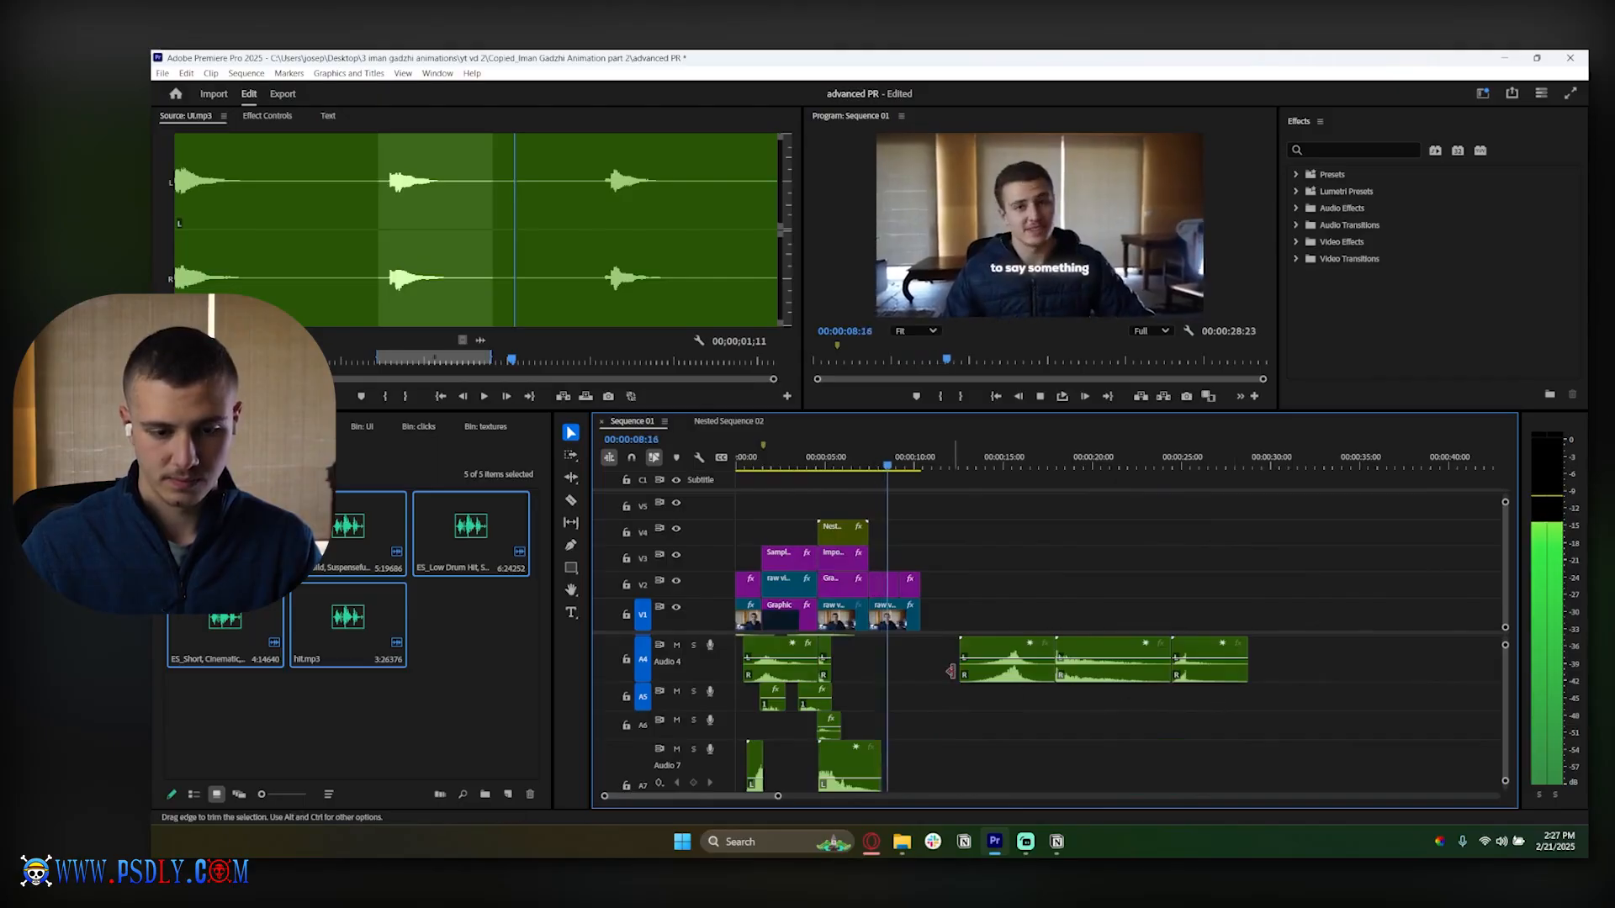
key("space")
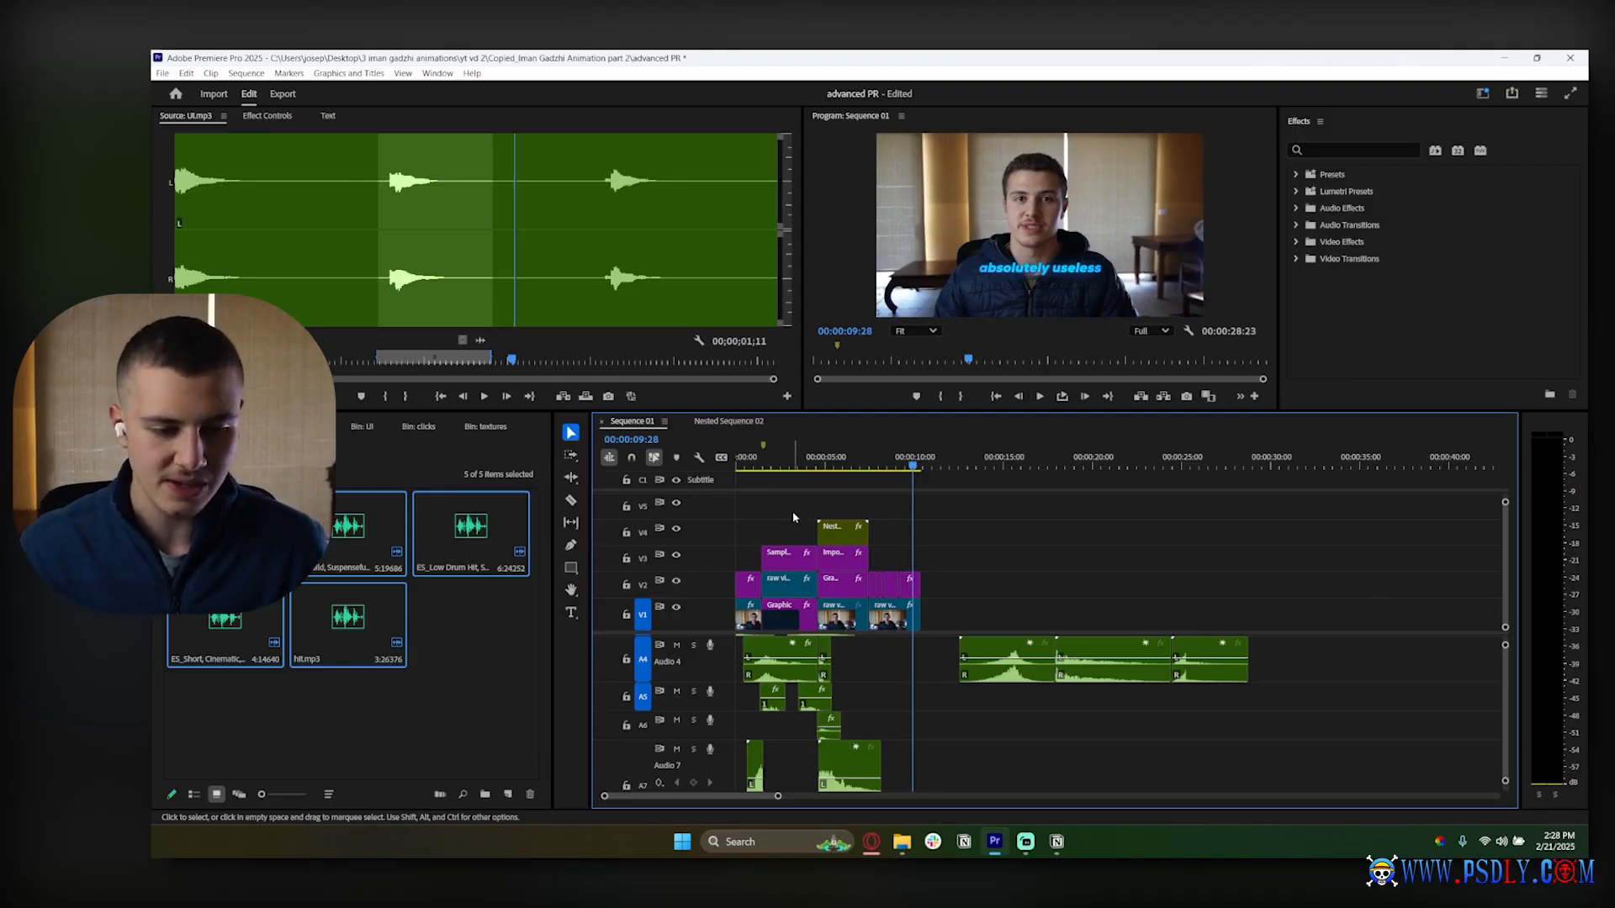
Play the whole edit from the sequence start to the end of the last video clip to review the sound design
key("Home")
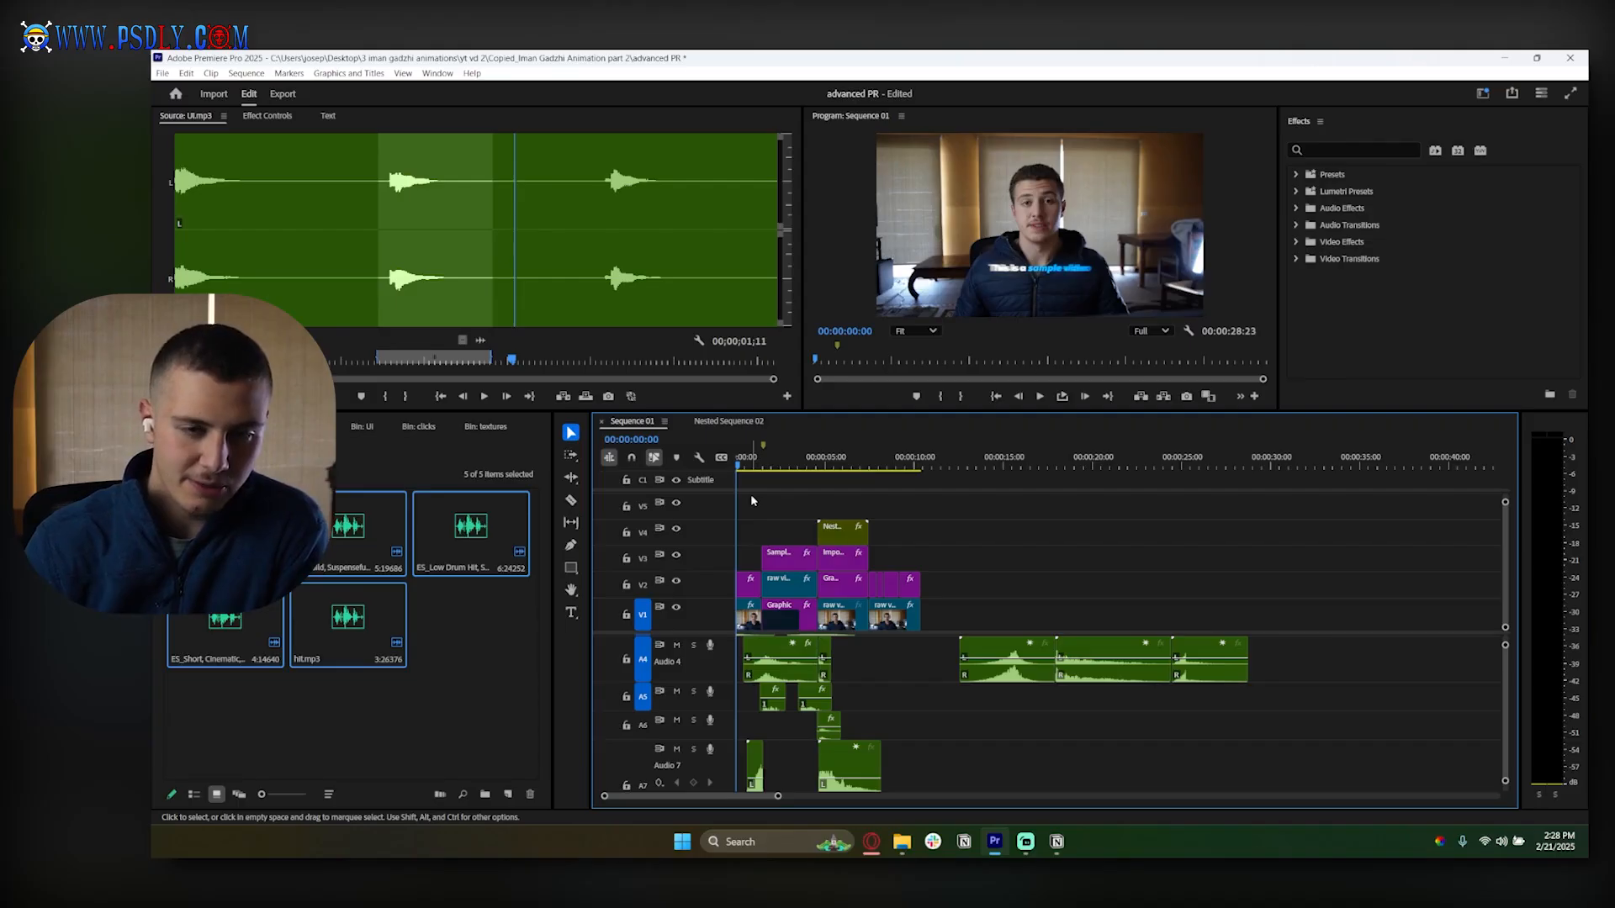
key("space")
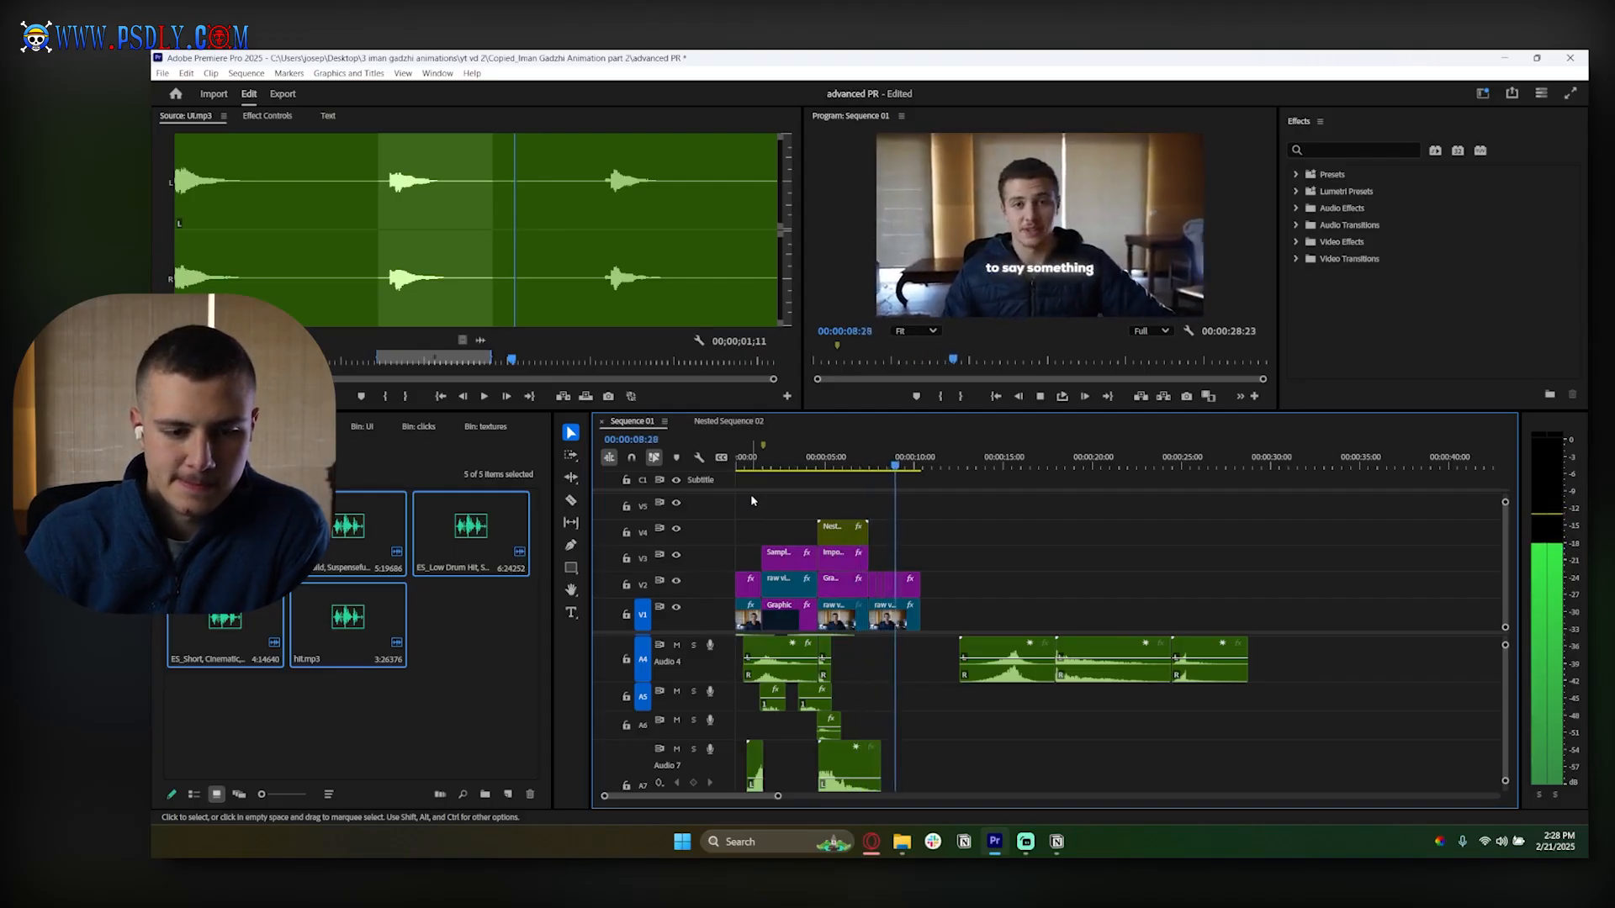
key("space")
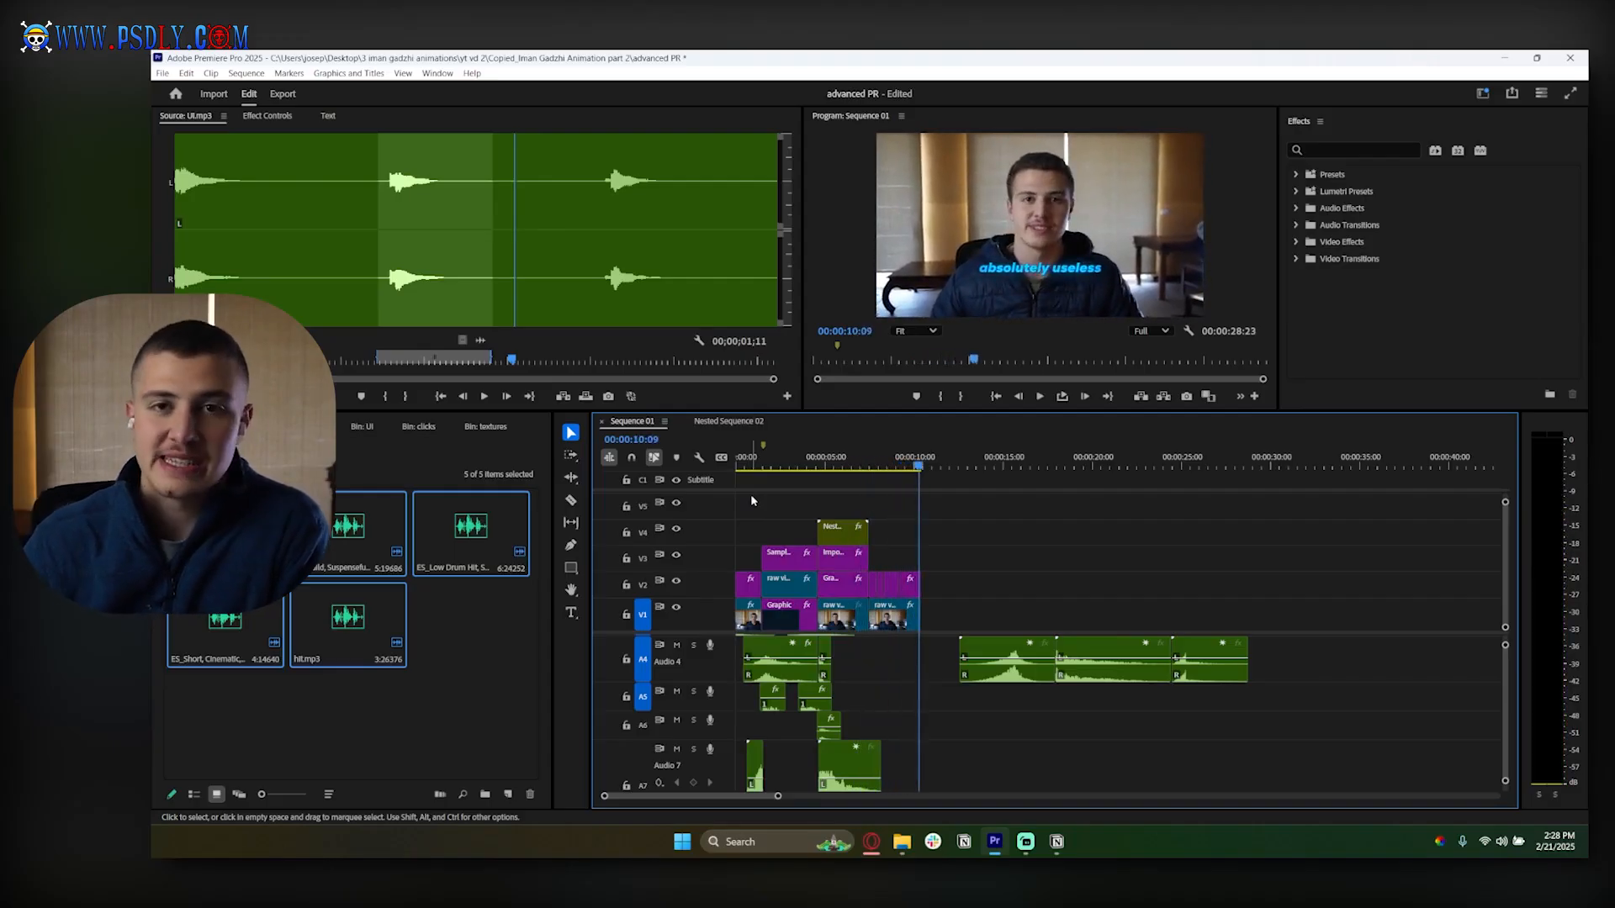